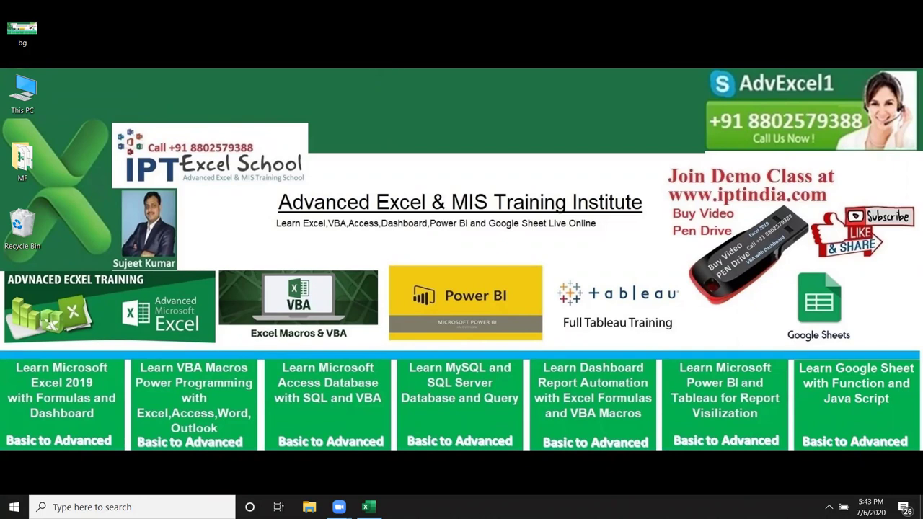
Bring the blank Book1 to the front and browse cells C6, G9, A1 and Sheets 2, 3 and 1
{"action": "left_click", "coordinate": [368, 506]}
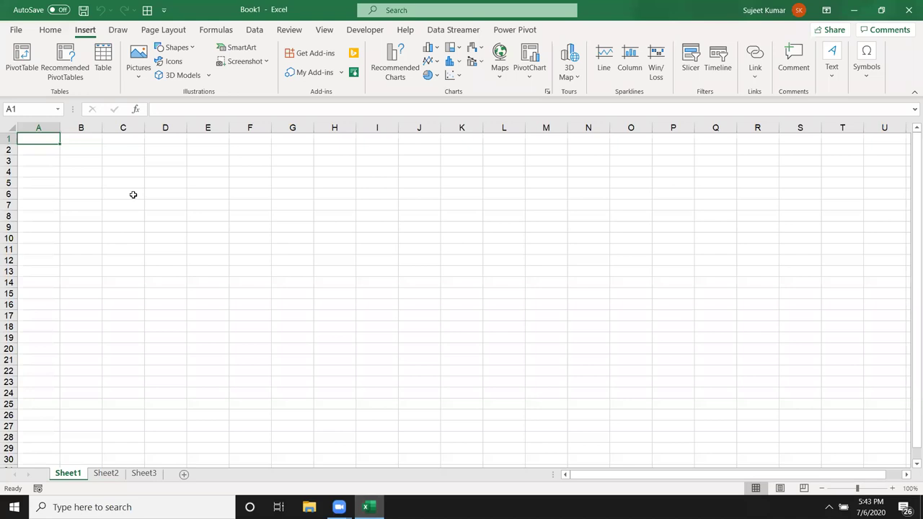
{"action": "left_click", "coordinate": [134, 195]}
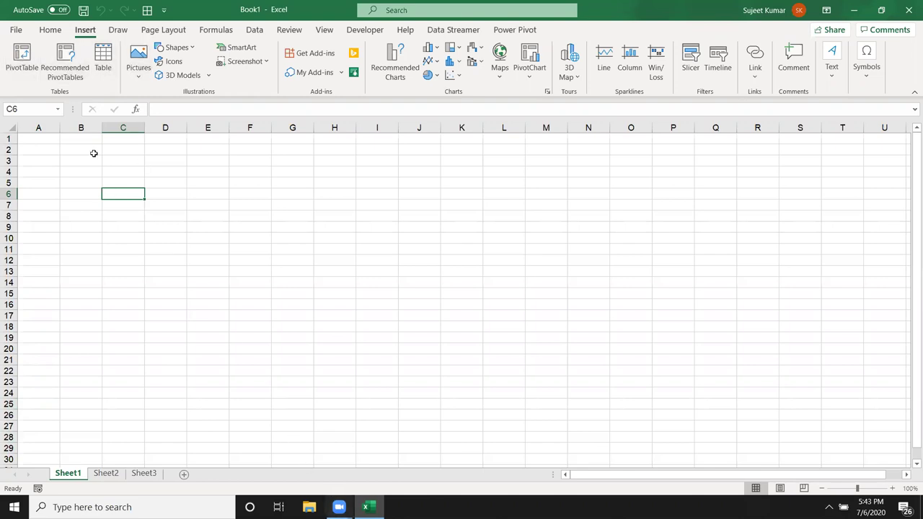
{"action": "left_click", "coordinate": [273, 227]}
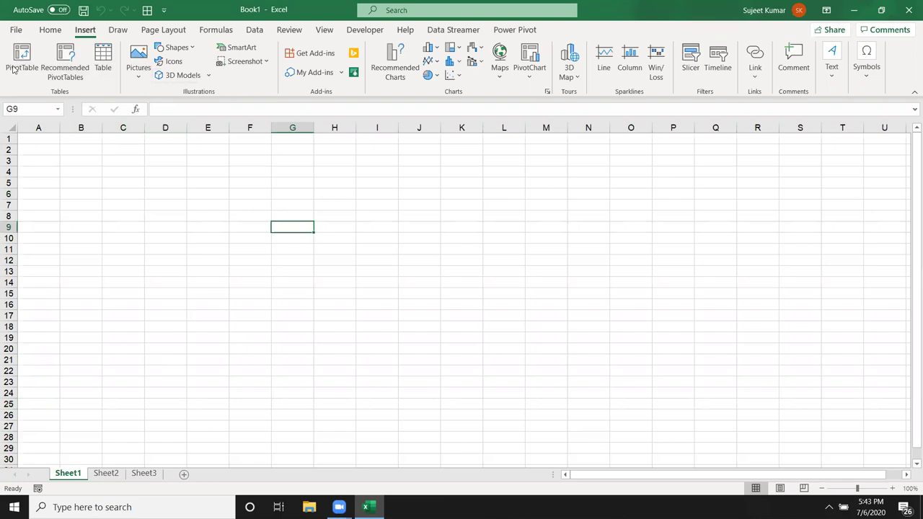
{"action": "left_click", "coordinate": [33, 137]}
{"action": "left_click", "coordinate": [106, 473]}
{"action": "left_click", "coordinate": [141, 475]}
{"action": "left_click", "coordinate": [58, 476]}
Select column A and range A1:F22, then open the File start page with recent workbooks
{"action": "left_click", "coordinate": [42, 130]}
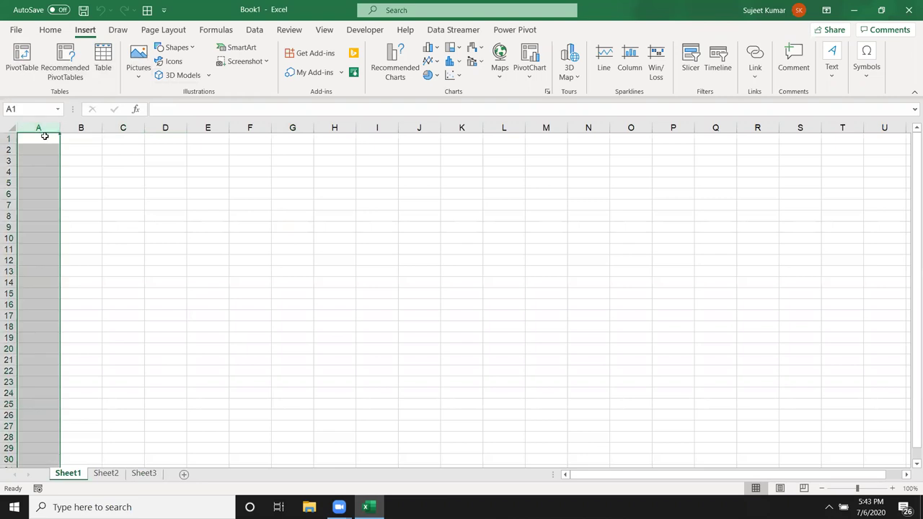
{"action": "left_click_drag", "start_coordinate": [45, 136], "coordinate": [240, 376]}
{"action": "left_click", "coordinate": [123, 215]}
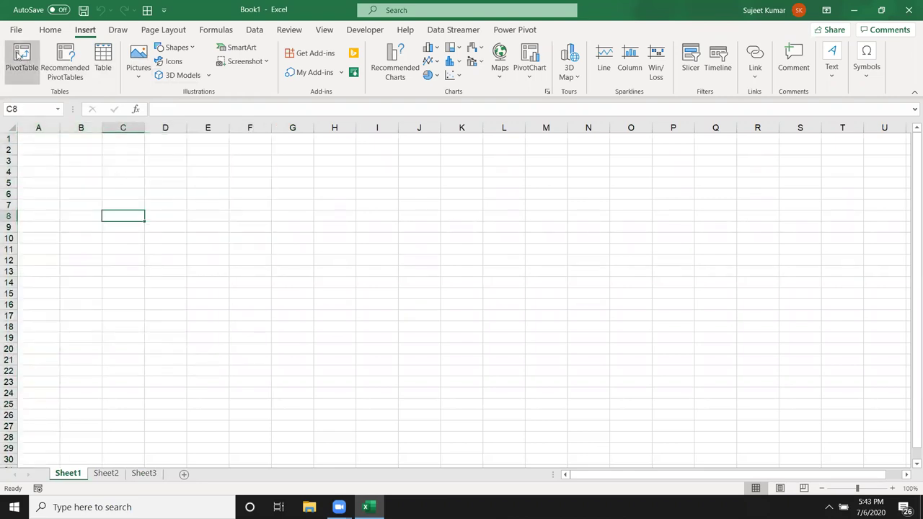
{"action": "left_click", "coordinate": [15, 30]}
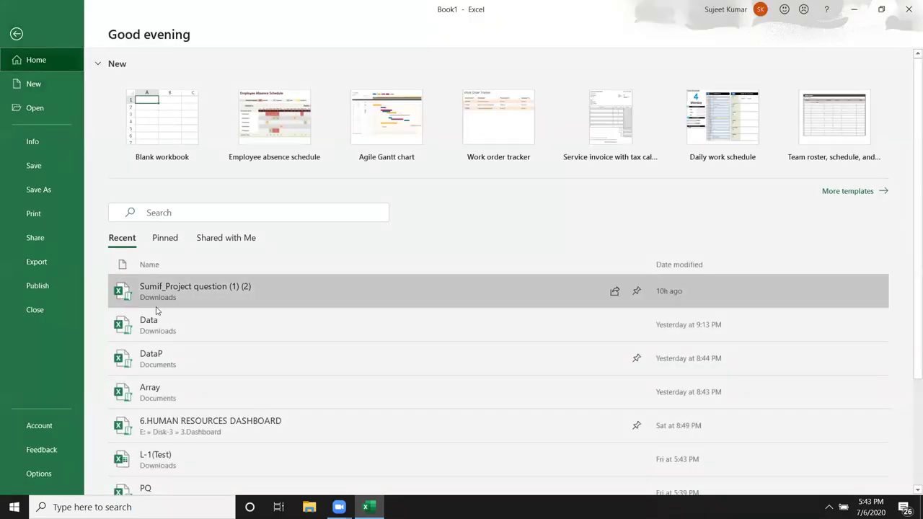
Open the recent Data workbook, copy its full table A1:M508, and switch to a blank workbook
{"action": "left_click", "coordinate": [160, 322]}
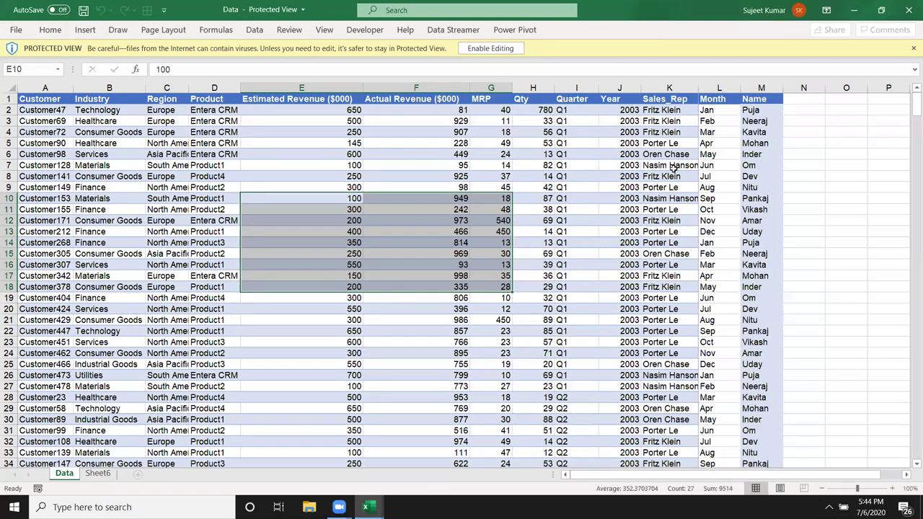
{"action": "left_click", "coordinate": [673, 166]}
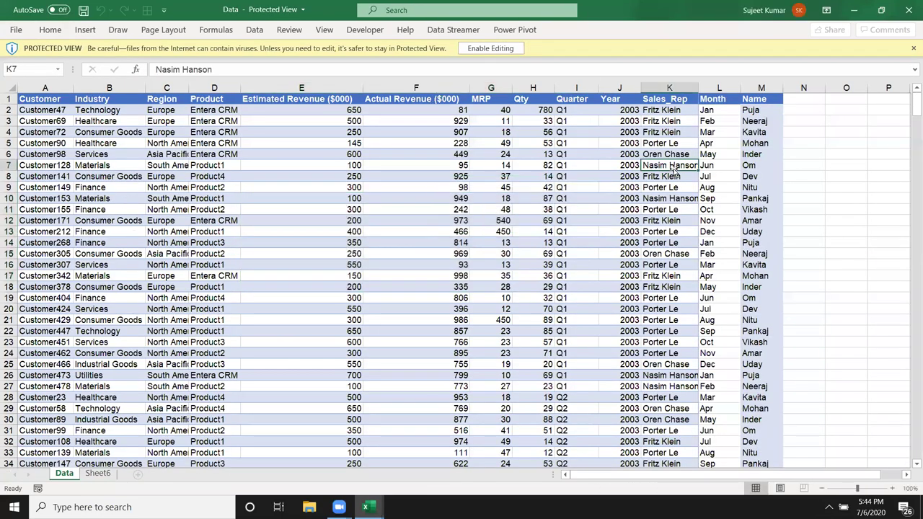
{"action": "key", "text": "ctrl+Up"}
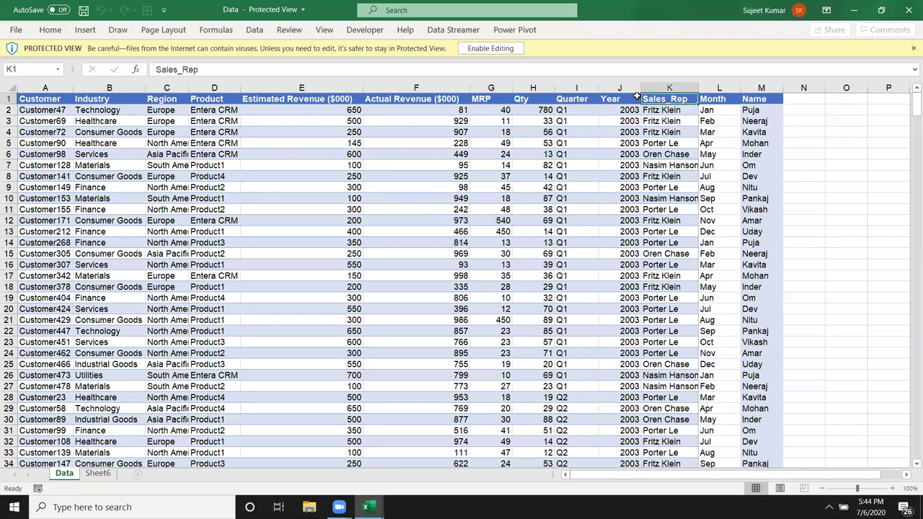
{"action": "key", "text": "ctrl+Left"}
{"action": "key", "text": "ctrl+shift+Right"}
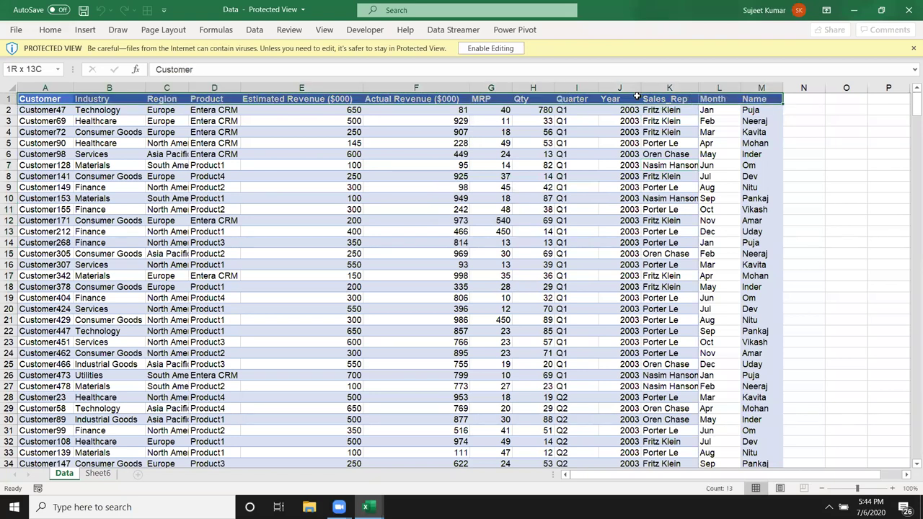
{"action": "key", "text": "ctrl+shift+Down"}
{"action": "key", "text": "ctrl+c"}
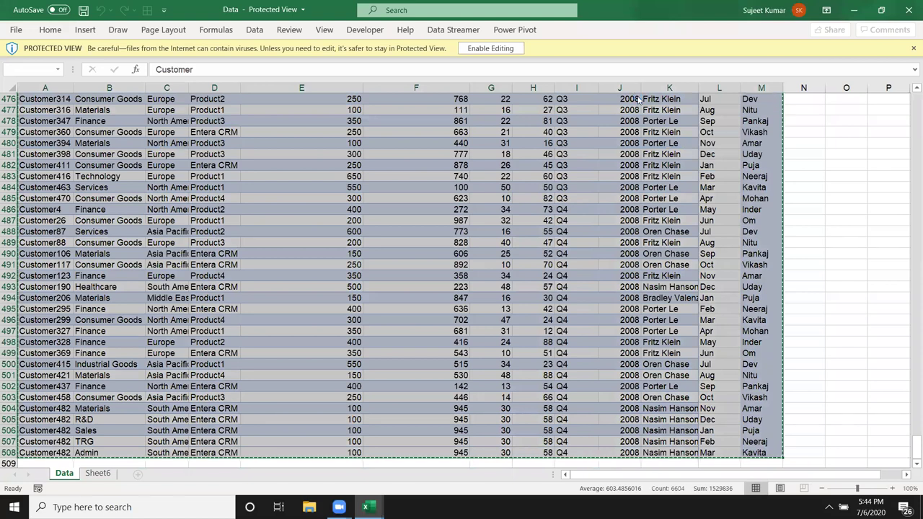
{"action": "key", "text": "ctrl+n"}
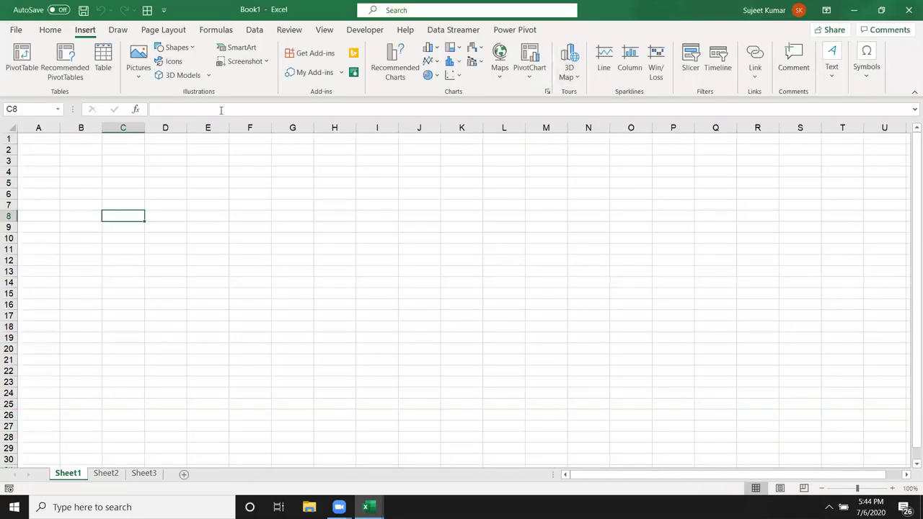
Paste the copied sales table into Sheet1 starting at A1
{"action": "left_click", "coordinate": [43, 139]}
{"action": "left_click", "coordinate": [51, 29]}
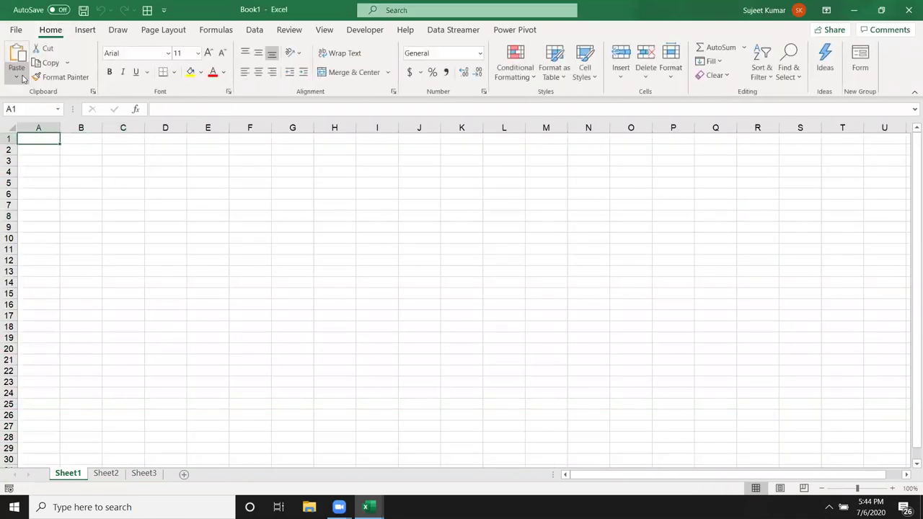
{"action": "left_click", "coordinate": [17, 78]}
{"action": "left_click", "coordinate": [16, 114]}
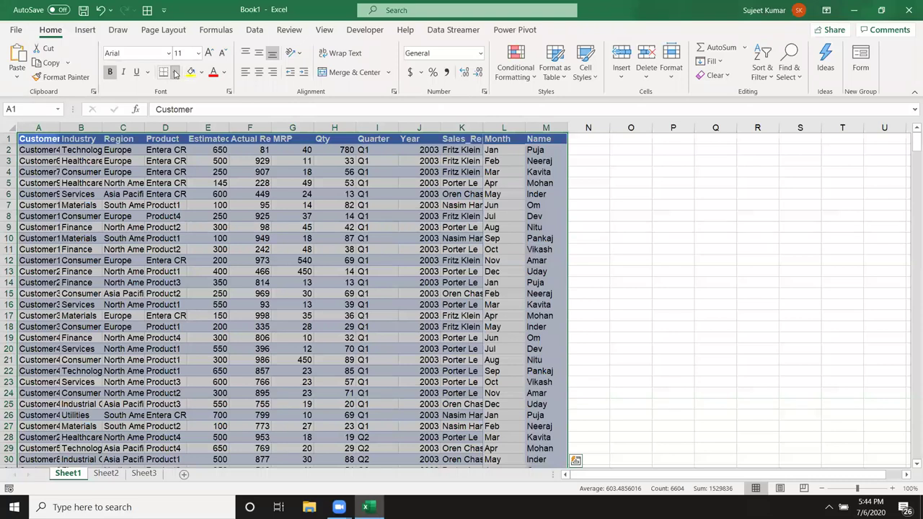
Give the header row A1:M1 no fill and red font colour
{"action": "left_click", "coordinate": [174, 72]}
{"action": "left_click", "coordinate": [203, 78]}
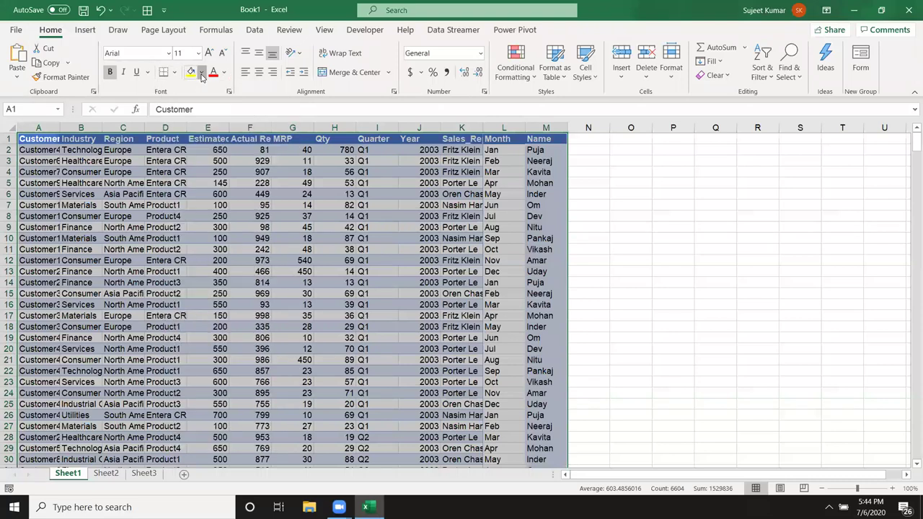
{"action": "left_click", "coordinate": [203, 73]}
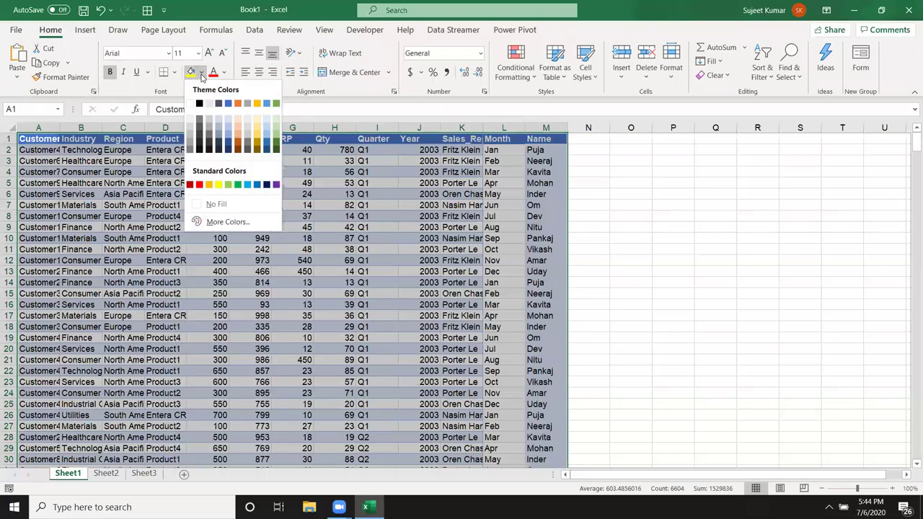
{"action": "left_click", "coordinate": [196, 204]}
{"action": "left_click", "coordinate": [34, 135]}
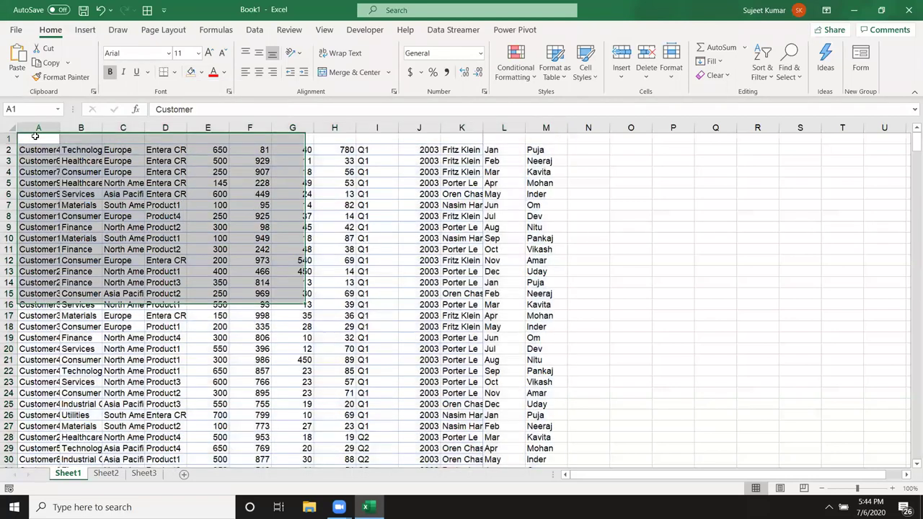
{"action": "key", "text": "ctrl+shift+Right"}
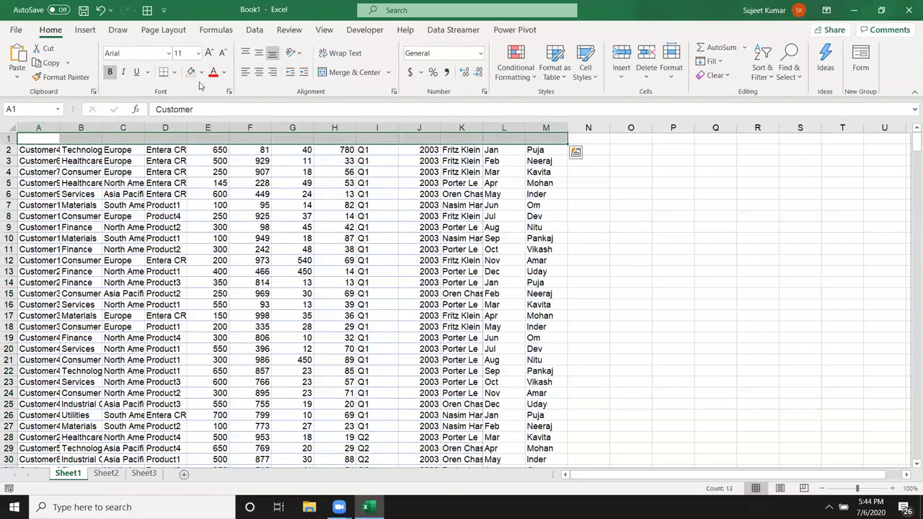
{"action": "left_click", "coordinate": [214, 71]}
Check the data by jumping to the last row in column G and back to A1
{"action": "left_click", "coordinate": [258, 204]}
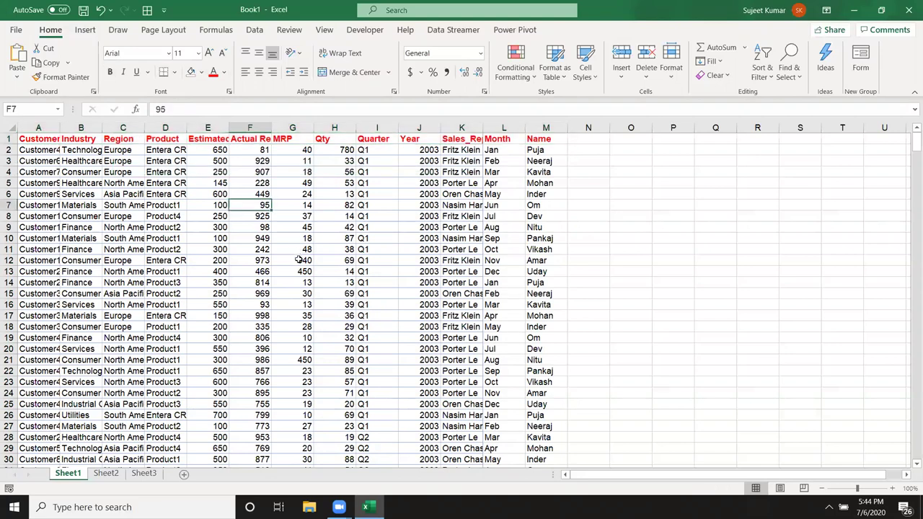
{"action": "scroll", "coordinate": [299, 259], "scroll_direction": "down", "scroll_amount": 6}
{"action": "scroll", "coordinate": [295, 262], "scroll_direction": "down", "scroll_amount": 9}
{"action": "scroll", "coordinate": [292, 264], "scroll_direction": "down", "scroll_amount": 8}
{"action": "scroll", "coordinate": [287, 268], "scroll_direction": "down", "scroll_amount": 6}
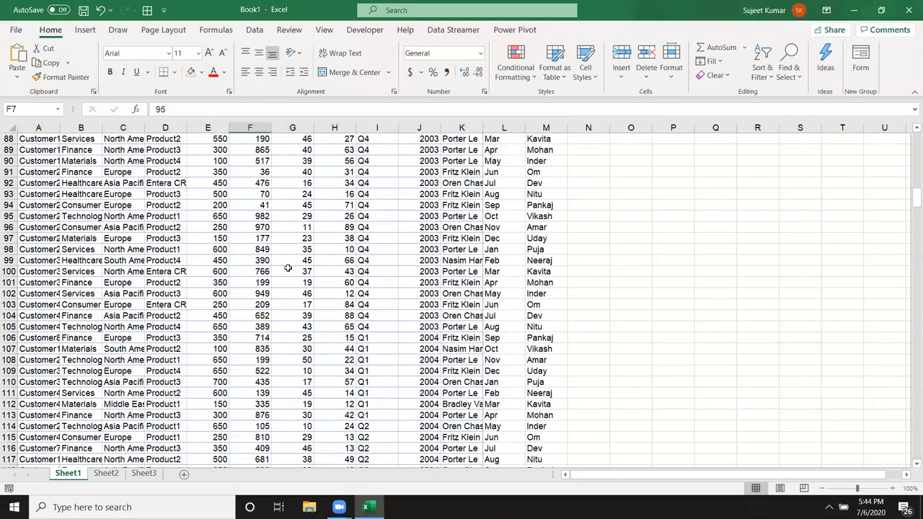
{"action": "scroll", "coordinate": [288, 268], "scroll_direction": "down", "scroll_amount": 11}
{"action": "left_click", "coordinate": [289, 271]}
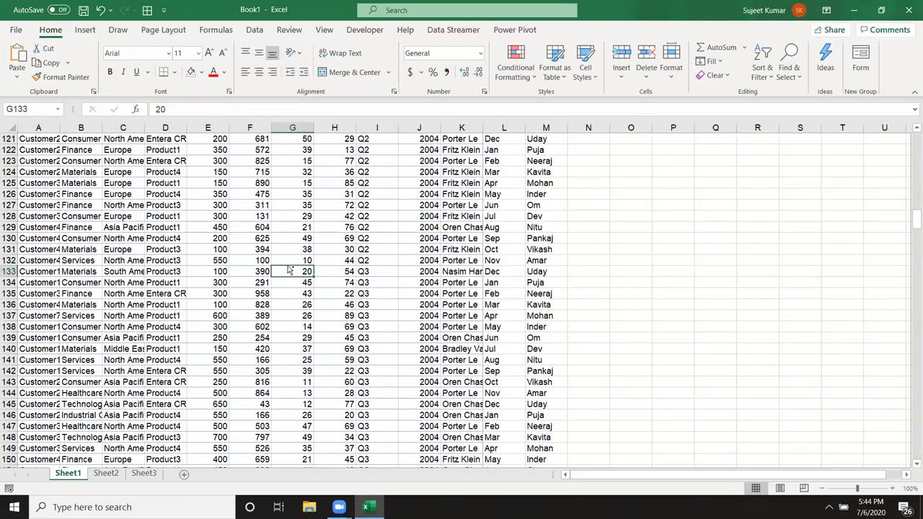
{"action": "key", "text": "ctrl+Down"}
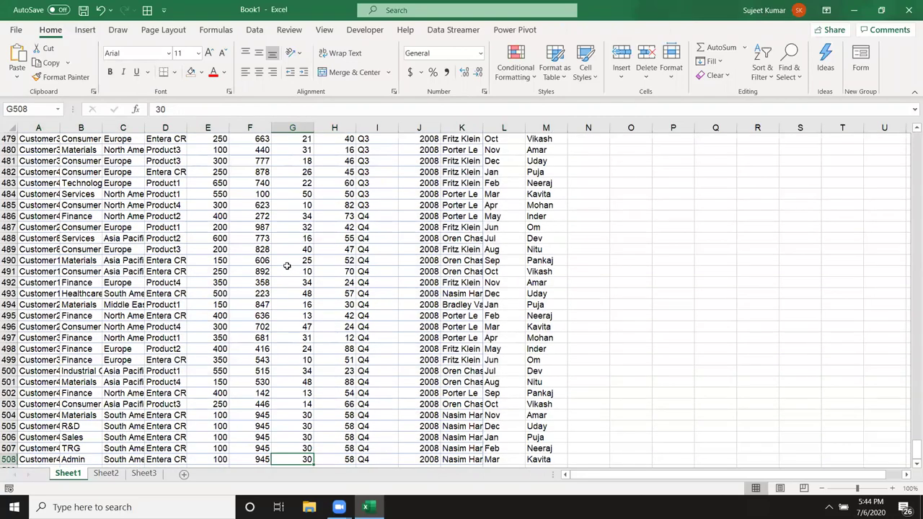
{"action": "key", "text": "ctrl+Up"}
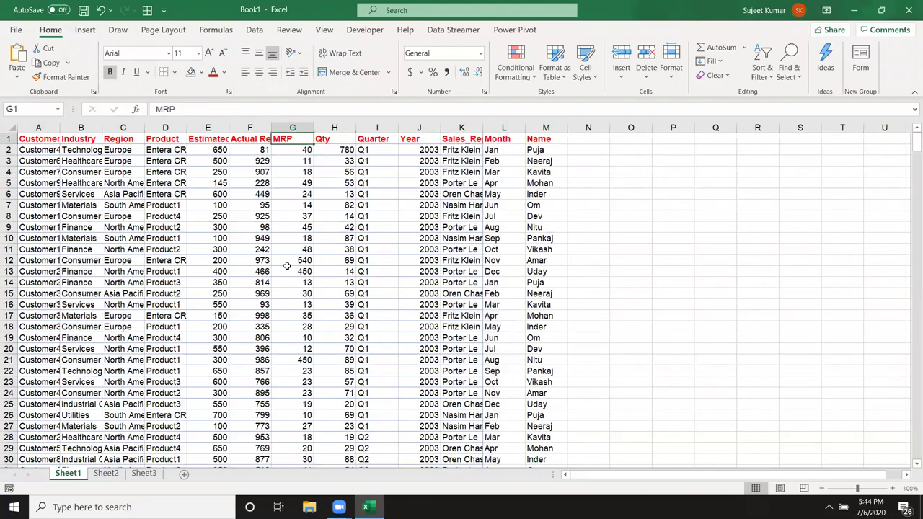
{"action": "key", "text": "ctrl+Left"}
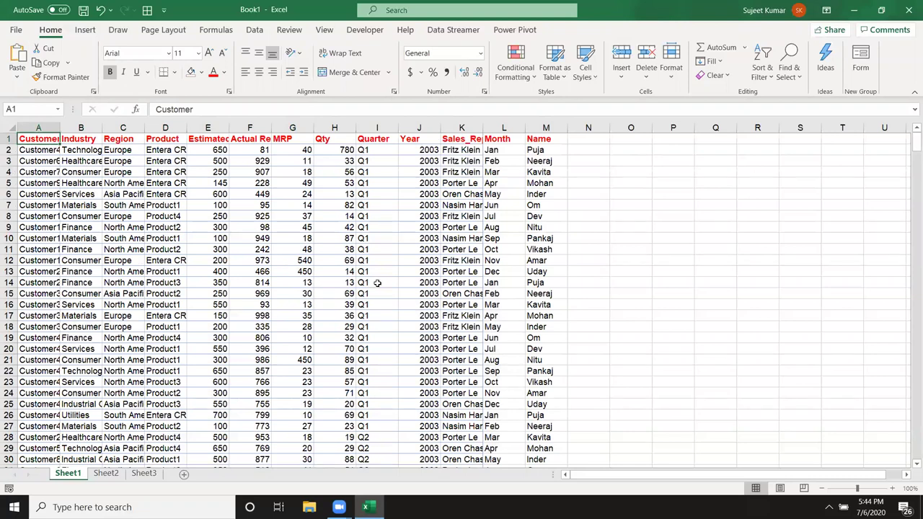
Select the whole pasted table A1:M508
{"action": "key", "text": "ctrl+shift+Right"}
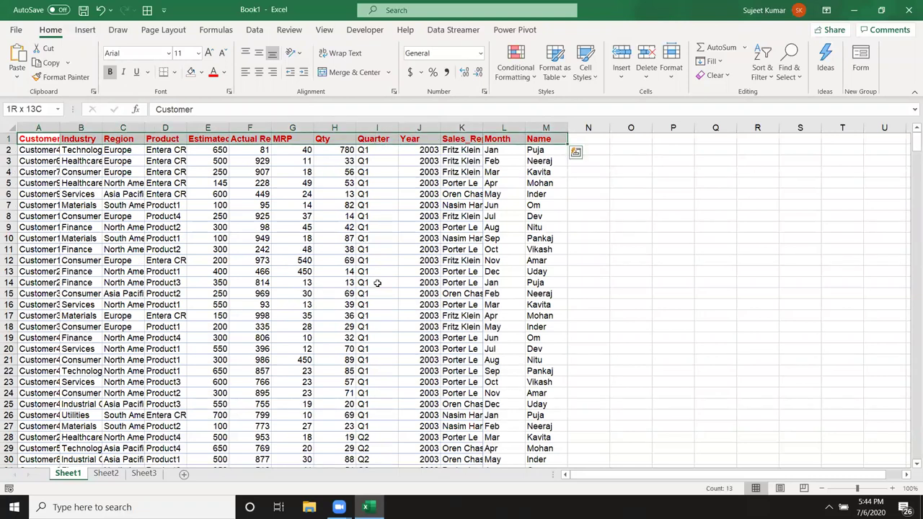
{"action": "key", "text": "ctrl+shift+Down"}
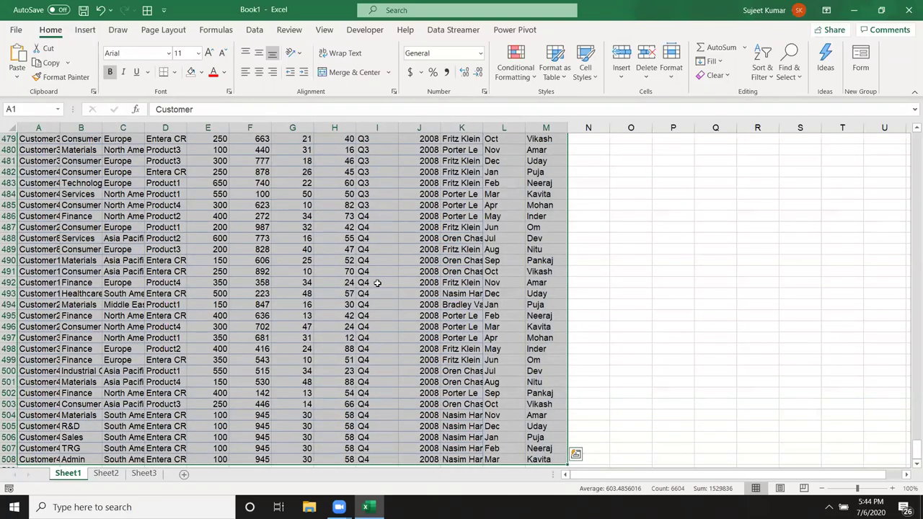
{"action": "key", "text": "ctrl+Home"}
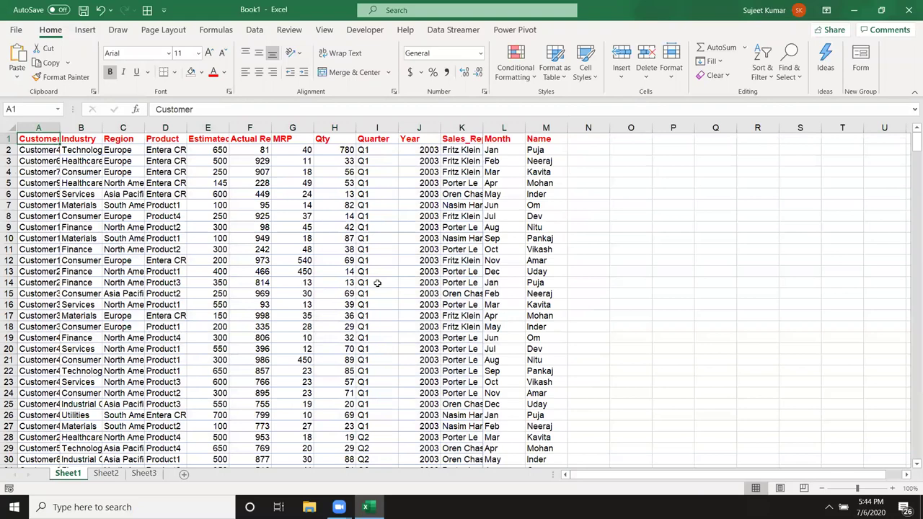
{"action": "key", "text": "ctrl+shift+Right"}
{"action": "key", "text": "ctrl+shift+Down"}
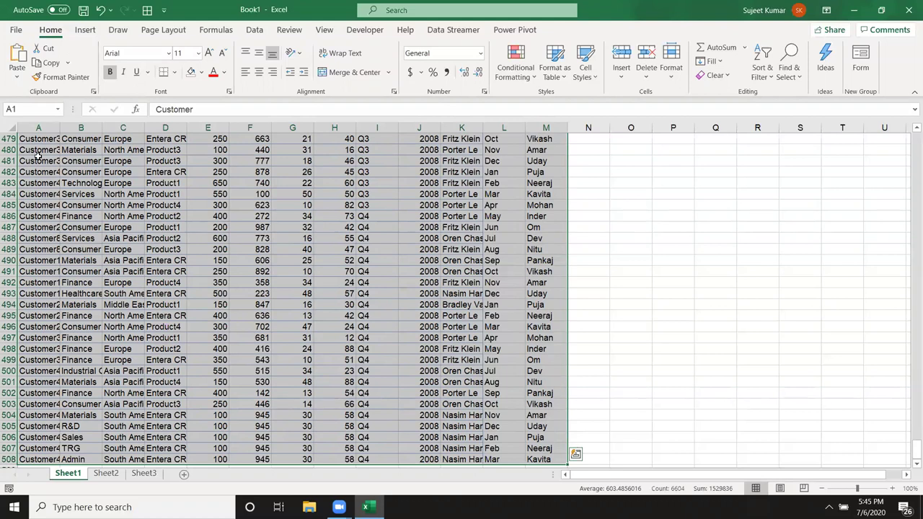
Convert the selected data range into a table with headers
{"action": "left_click", "coordinate": [83, 32]}
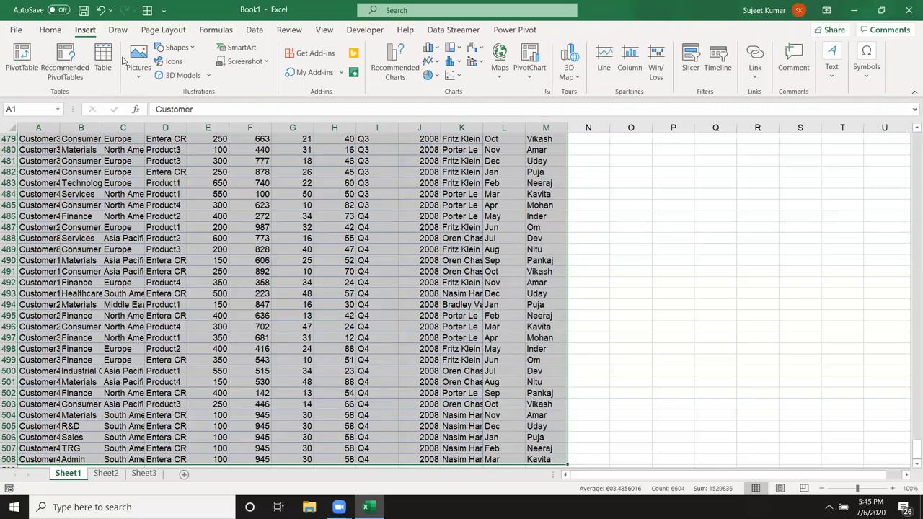
{"action": "left_click", "coordinate": [110, 57]}
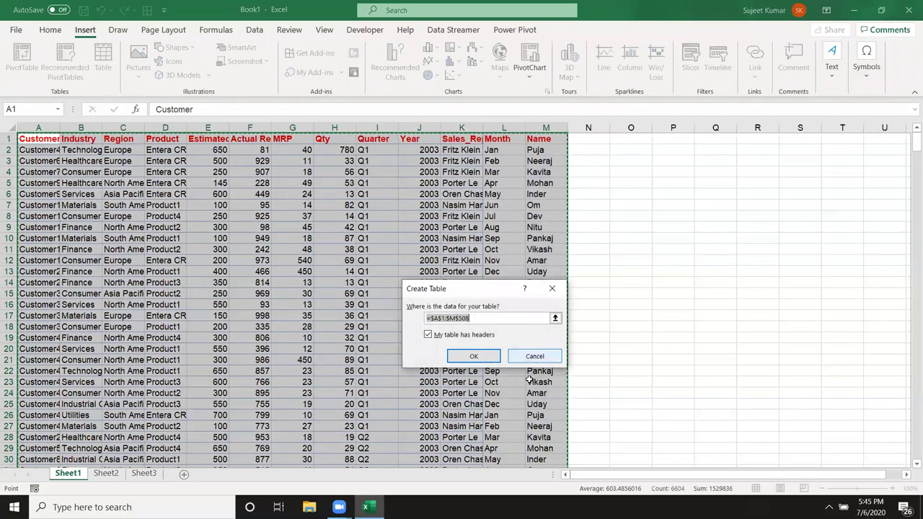
{"action": "left_click", "coordinate": [474, 357]}
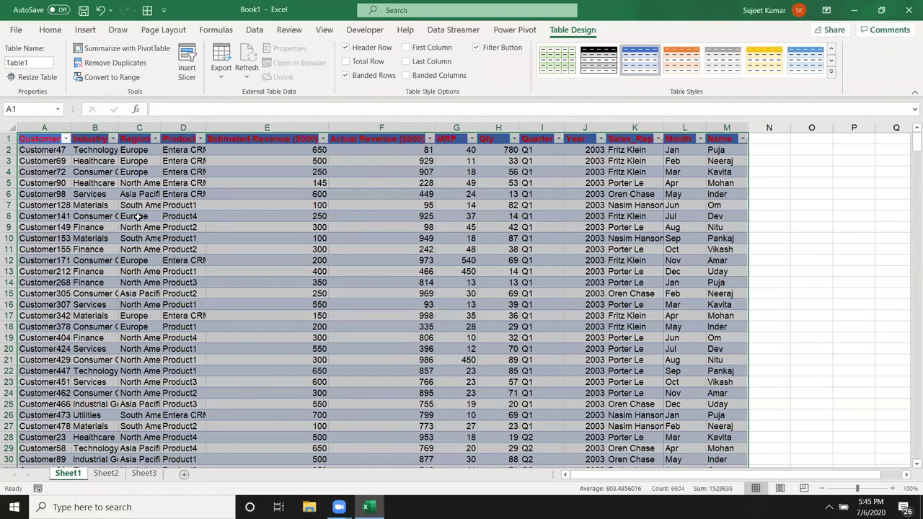
Rename the table from Table1 to DT
{"action": "left_click", "coordinate": [33, 62]}
{"action": "left_click_drag", "start_coordinate": [33, 62], "coordinate": [5, 62]}
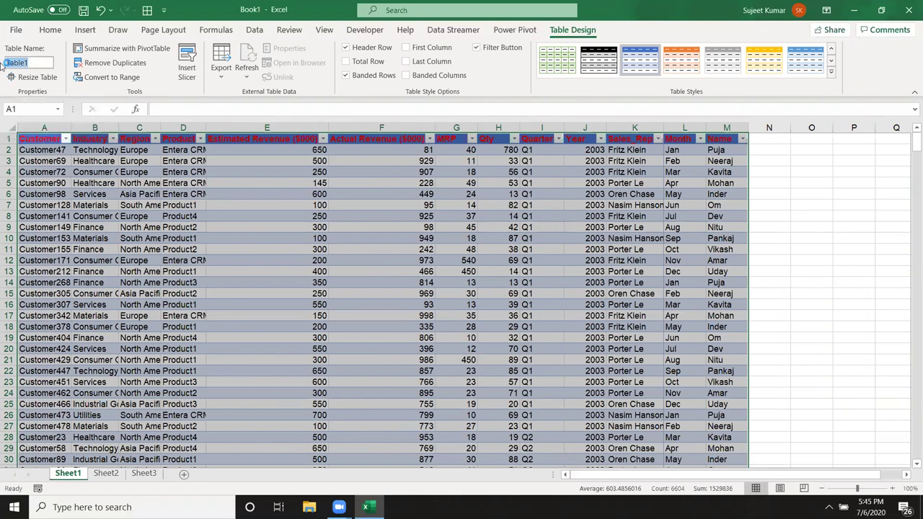
{"action": "type", "text": "D"}
{"action": "key", "text": "Return"}
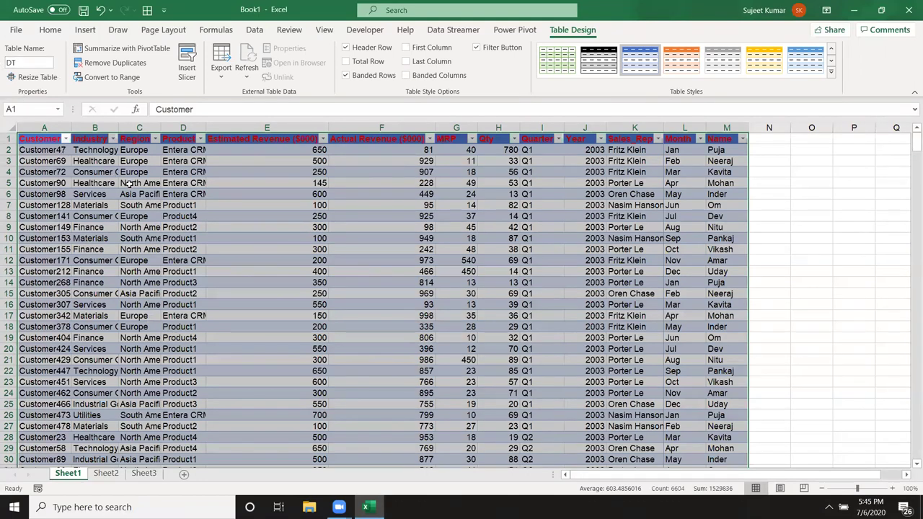
{"action": "left_click", "coordinate": [124, 183]}
{"action": "left_click", "coordinate": [63, 162]}
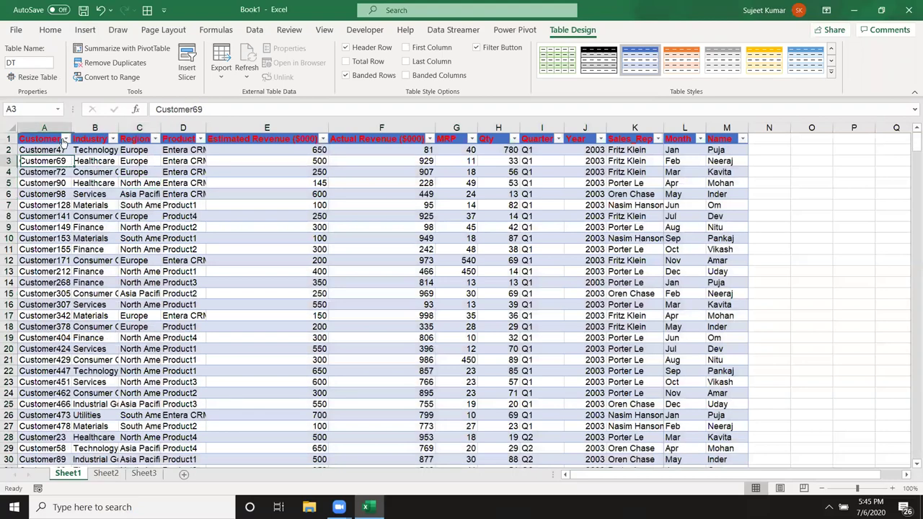
{"action": "left_click", "coordinate": [85, 29]}
{"action": "left_click", "coordinate": [21, 58]}
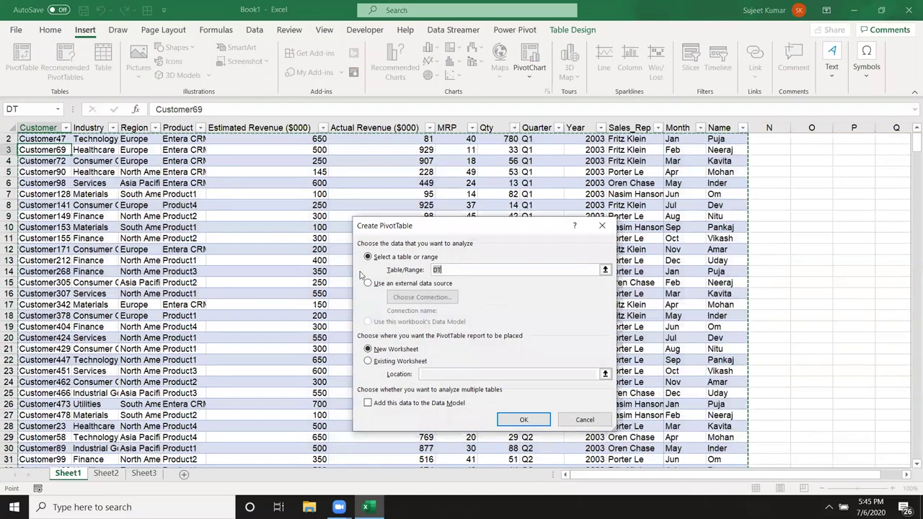
{"action": "left_click_drag", "start_coordinate": [451, 270], "coordinate": [400, 271]}
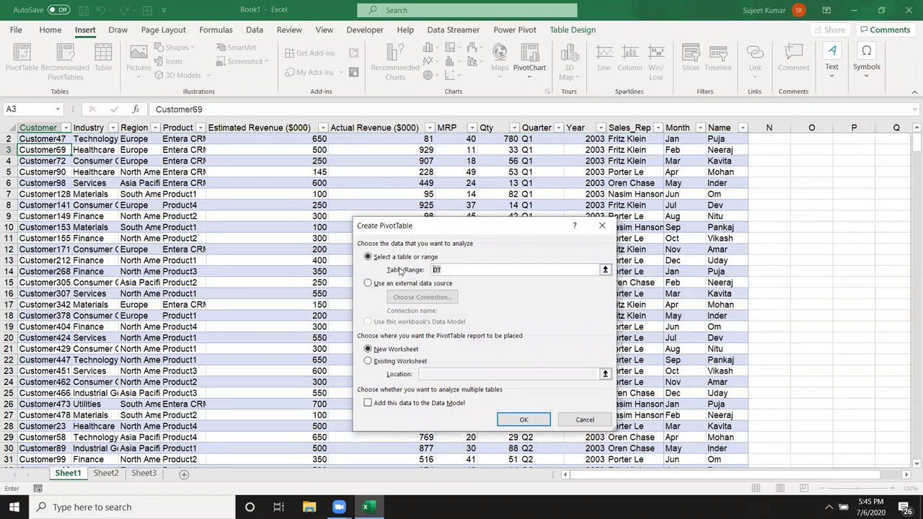
{"action": "key", "text": "Escape"}
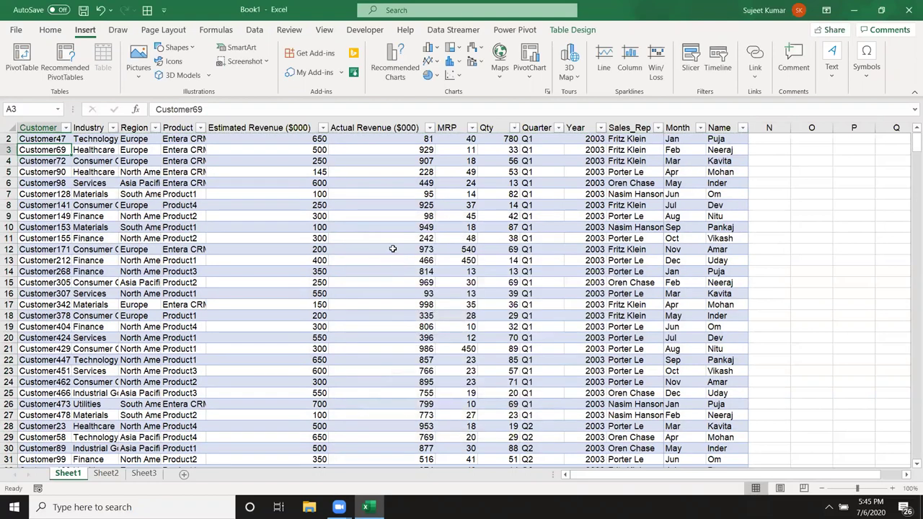
{"action": "scroll", "coordinate": [392, 249], "scroll_direction": "up", "scroll_amount": 1}
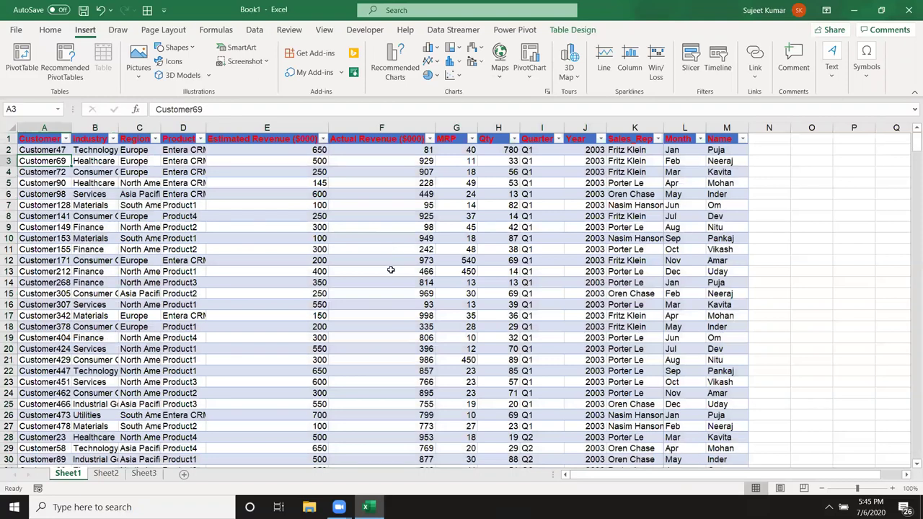
{"action": "left_click", "coordinate": [310, 250]}
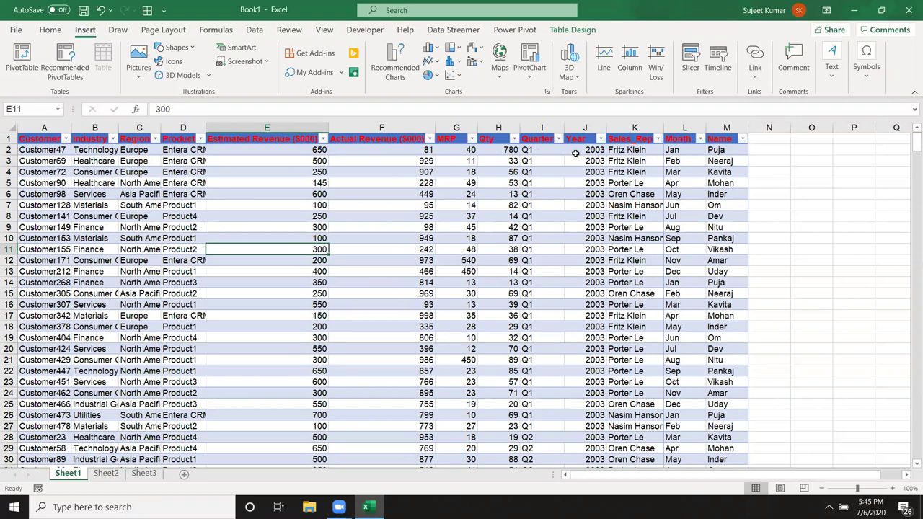
{"action": "left_click_drag", "start_coordinate": [579, 185], "coordinate": [587, 371]}
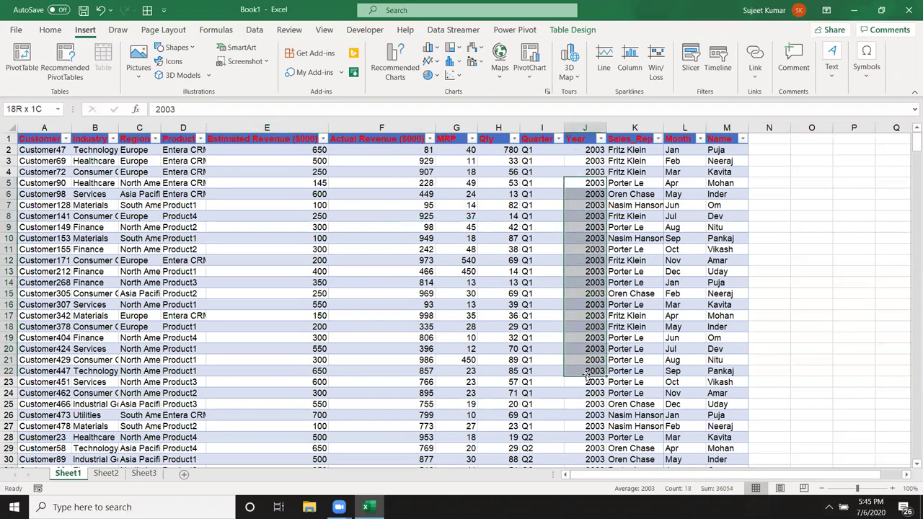
{"action": "left_click", "coordinate": [572, 30]}
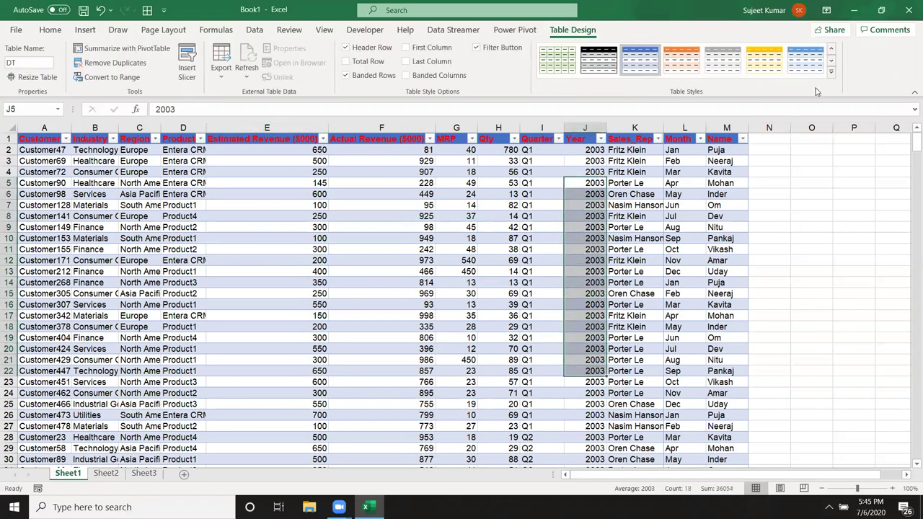
{"action": "left_click", "coordinate": [829, 73]}
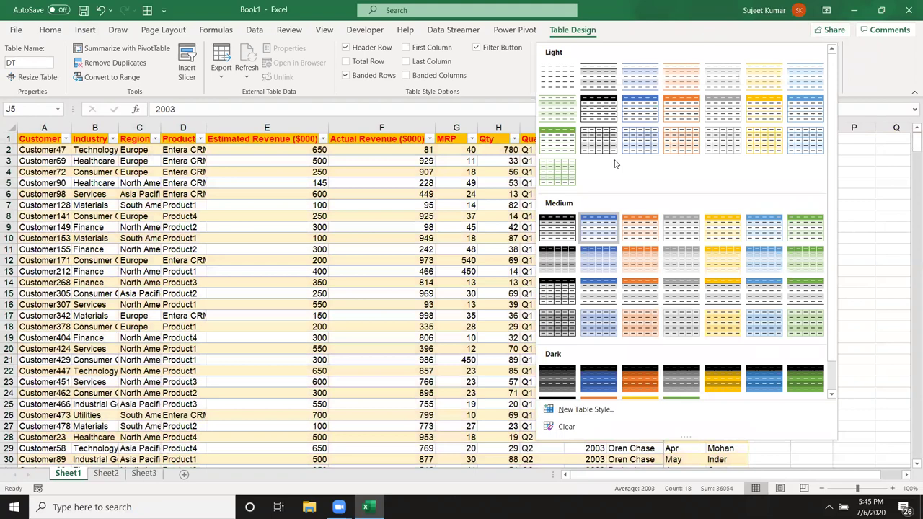
{"action": "left_click", "coordinate": [310, 252]}
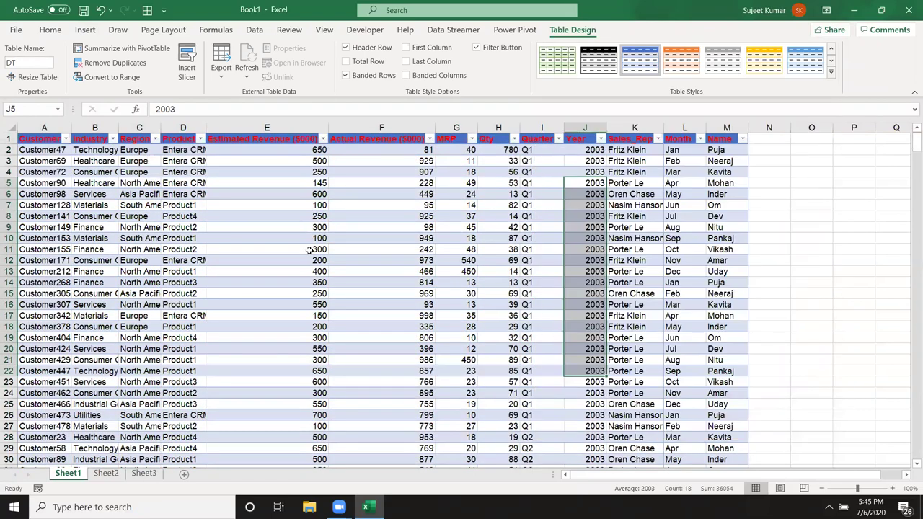
{"action": "left_click", "coordinate": [360, 257]}
{"action": "left_click", "coordinate": [770, 278]}
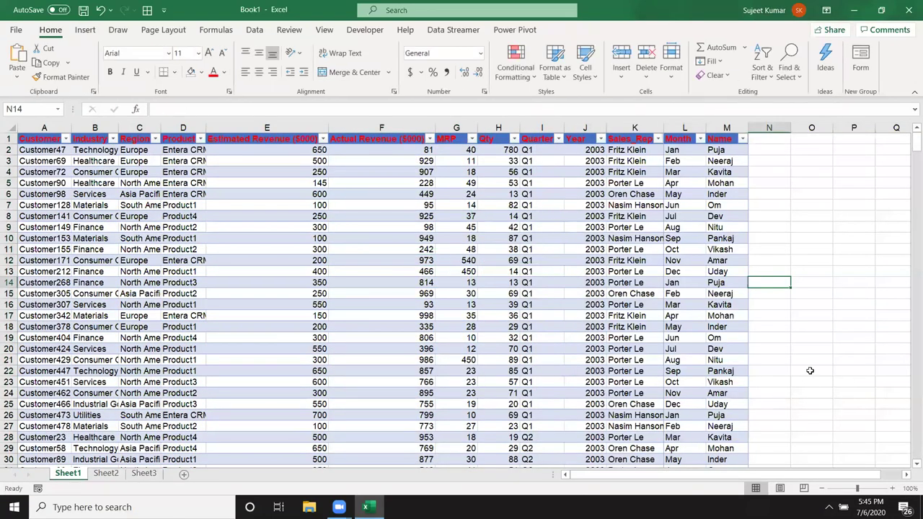
{"action": "scroll", "coordinate": [812, 369], "scroll_direction": "down", "scroll_amount": 4}
{"action": "scroll", "coordinate": [812, 368], "scroll_direction": "up", "scroll_amount": 4}
{"action": "scroll", "coordinate": [812, 368], "scroll_direction": "down", "scroll_amount": 2}
{"action": "scroll", "coordinate": [812, 369], "scroll_direction": "down", "scroll_amount": 1}
{"action": "scroll", "coordinate": [812, 369], "scroll_direction": "up", "scroll_amount": 3}
{"action": "left_click", "coordinate": [465, 250]}
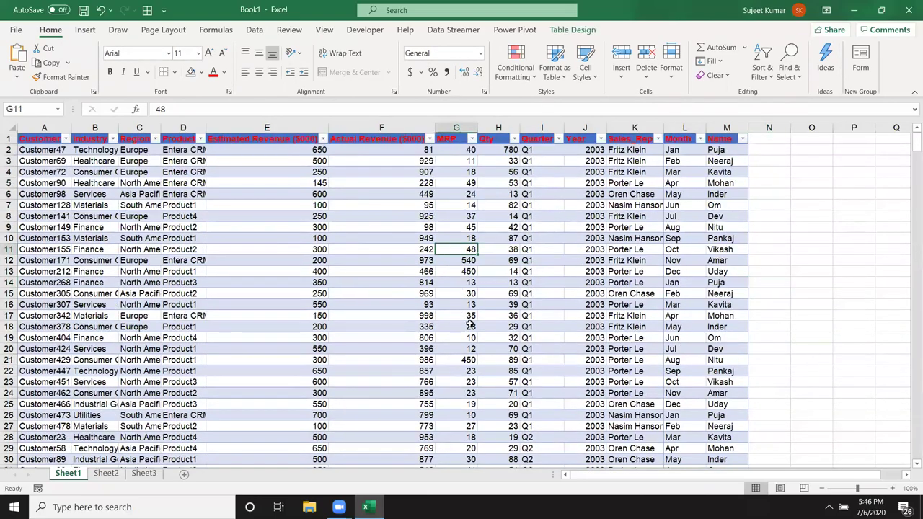
{"action": "scroll", "coordinate": [470, 325], "scroll_direction": "down", "scroll_amount": 1}
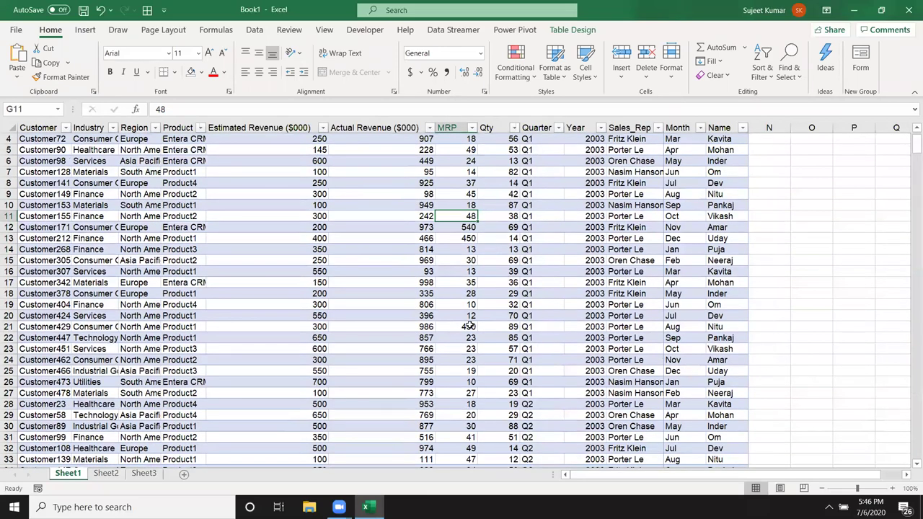
{"action": "scroll", "coordinate": [469, 325], "scroll_direction": "up", "scroll_amount": 1}
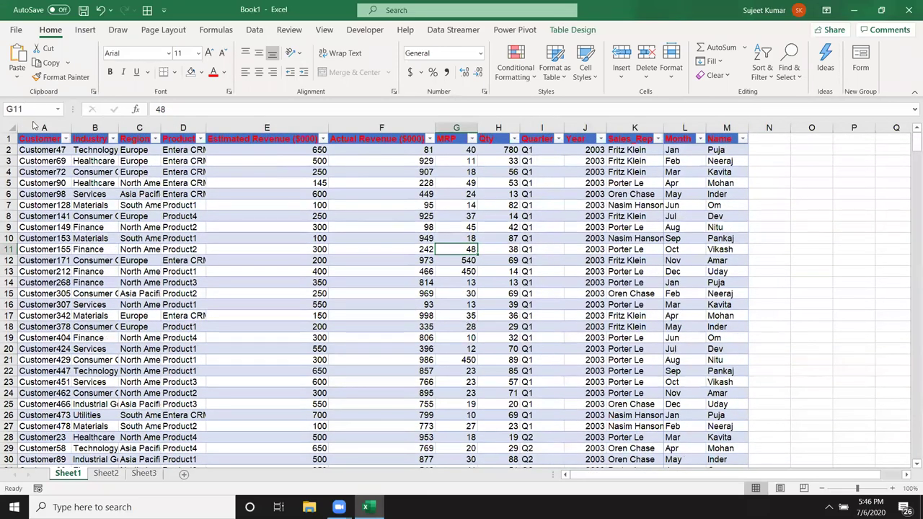
{"action": "scroll", "coordinate": [393, 309], "scroll_direction": "down", "scroll_amount": 1}
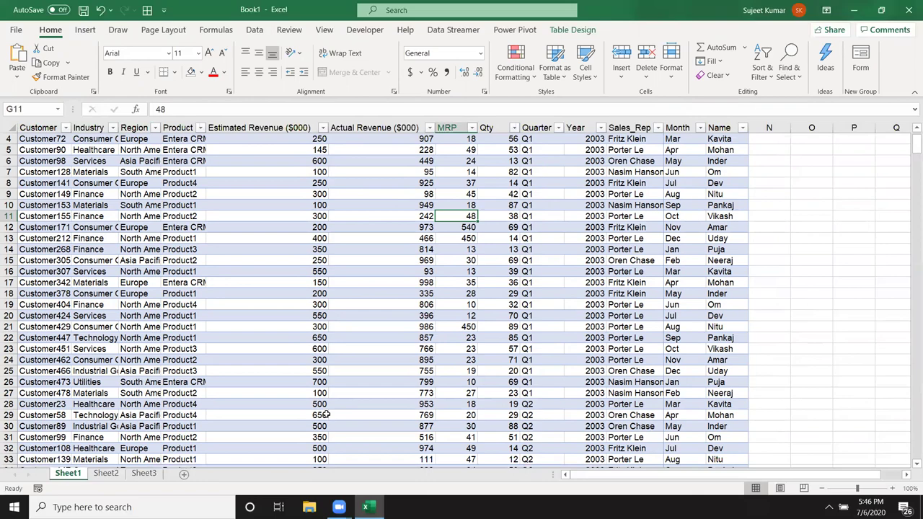
{"action": "scroll", "coordinate": [327, 415], "scroll_direction": "down", "scroll_amount": 3}
{"action": "scroll", "coordinate": [326, 415], "scroll_direction": "down", "scroll_amount": 2}
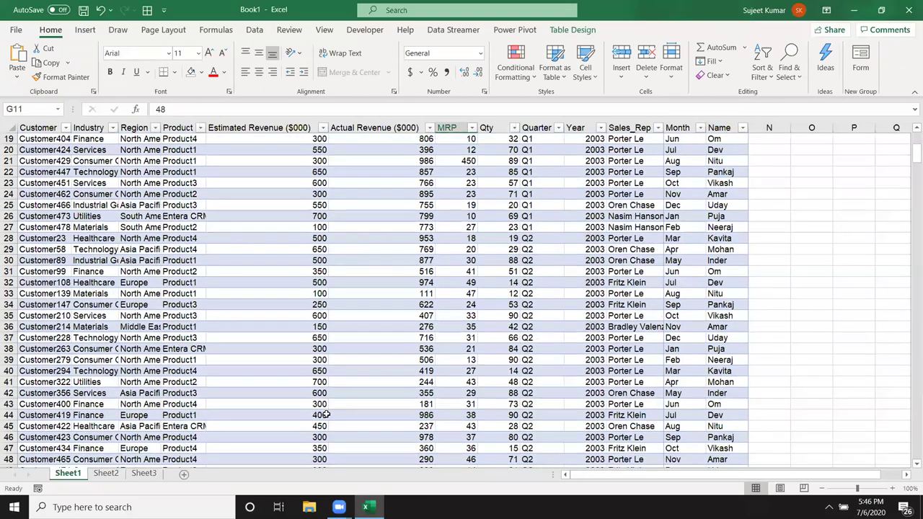
{"action": "scroll", "coordinate": [327, 414], "scroll_direction": "down", "scroll_amount": 1}
{"action": "scroll", "coordinate": [327, 413], "scroll_direction": "up", "scroll_amount": 3}
{"action": "scroll", "coordinate": [327, 412], "scroll_direction": "up", "scroll_amount": 3}
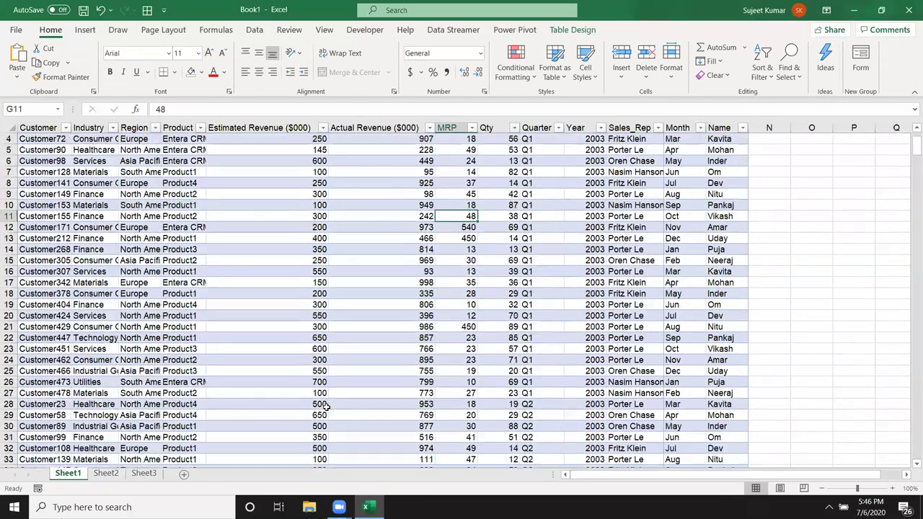
{"action": "scroll", "coordinate": [327, 413], "scroll_direction": "up", "scroll_amount": 1}
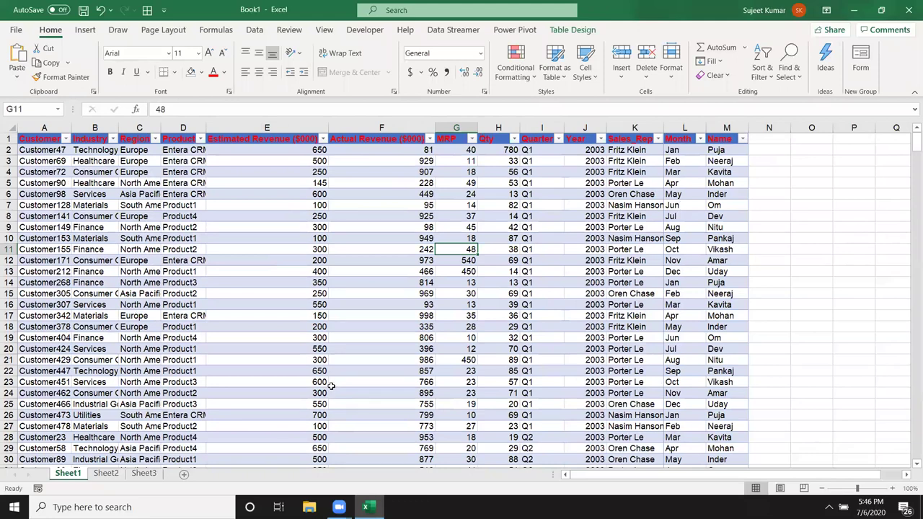
{"action": "scroll", "coordinate": [336, 387], "scroll_direction": "down", "scroll_amount": 2}
{"action": "scroll", "coordinate": [335, 393], "scroll_direction": "up", "scroll_amount": 2}
{"action": "scroll", "coordinate": [335, 393], "scroll_direction": "down", "scroll_amount": 1}
{"action": "scroll", "coordinate": [335, 393], "scroll_direction": "up", "scroll_amount": 1}
{"action": "scroll", "coordinate": [335, 393], "scroll_direction": "down", "scroll_amount": 1}
{"action": "scroll", "coordinate": [335, 395], "scroll_direction": "up", "scroll_amount": 1}
{"action": "scroll", "coordinate": [335, 395], "scroll_direction": "up", "scroll_amount": 1}
{"action": "scroll", "coordinate": [336, 395], "scroll_direction": "down", "scroll_amount": 1}
{"action": "scroll", "coordinate": [335, 395], "scroll_direction": "down", "scroll_amount": 1}
{"action": "scroll", "coordinate": [335, 394], "scroll_direction": "down", "scroll_amount": 1}
{"action": "scroll", "coordinate": [335, 394], "scroll_direction": "up", "scroll_amount": 1}
Turn on the Total Row for the DT table
{"action": "left_click", "coordinate": [572, 30]}
{"action": "left_click", "coordinate": [265, 200]}
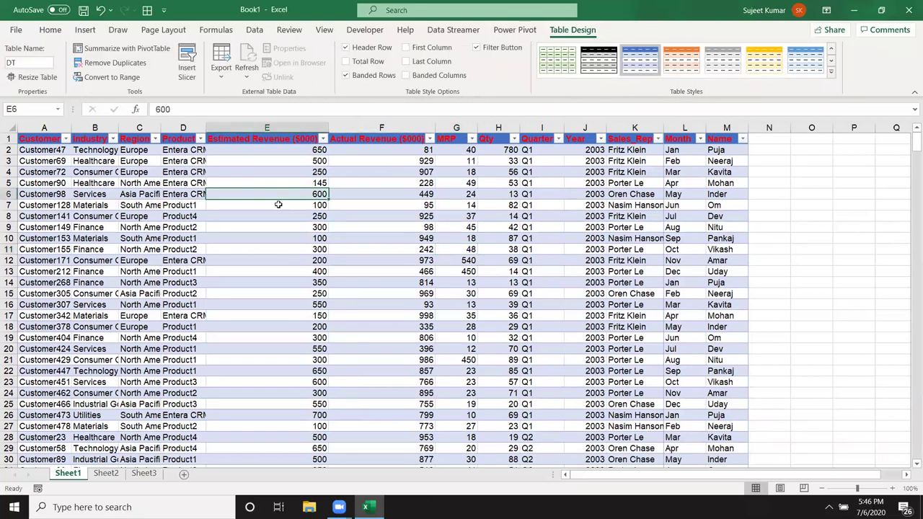
{"action": "left_click", "coordinate": [359, 62]}
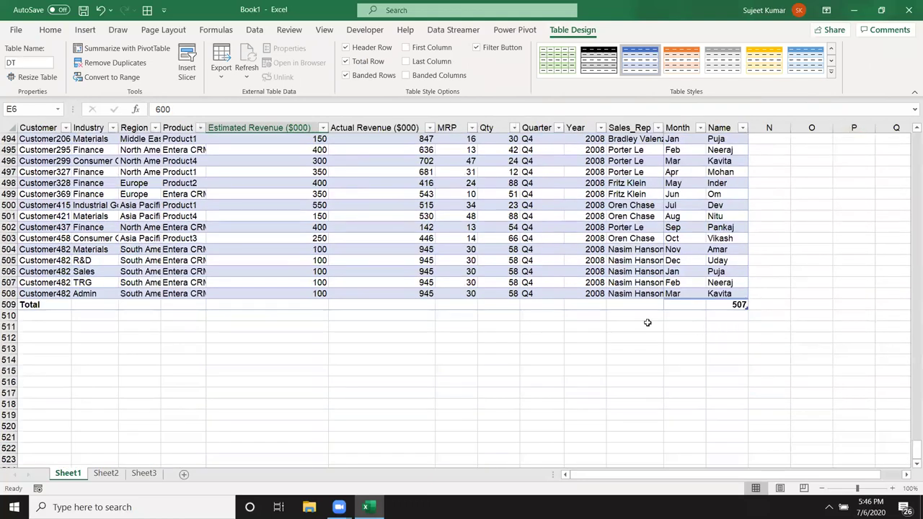
Set the Estimated Revenue and Actual Revenue totals to Sum (198145 and 272537)
{"action": "left_click", "coordinate": [307, 301]}
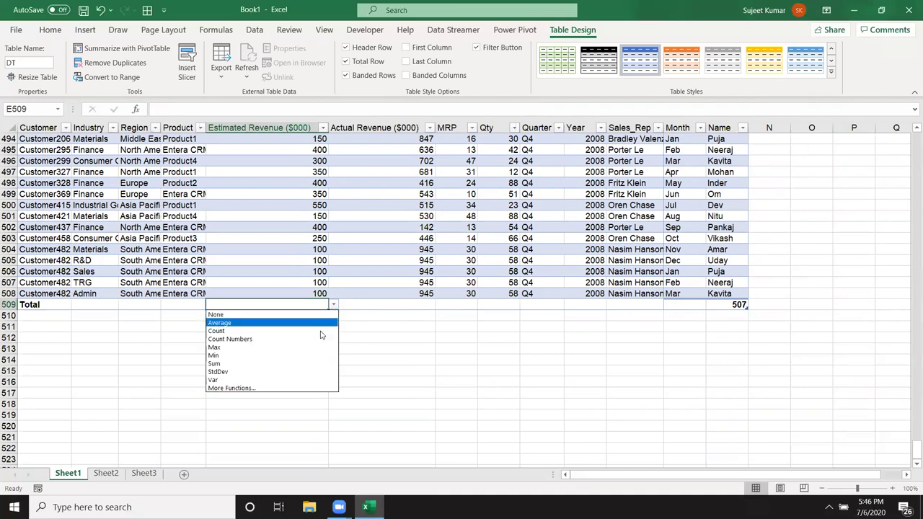
{"action": "left_click", "coordinate": [321, 365]}
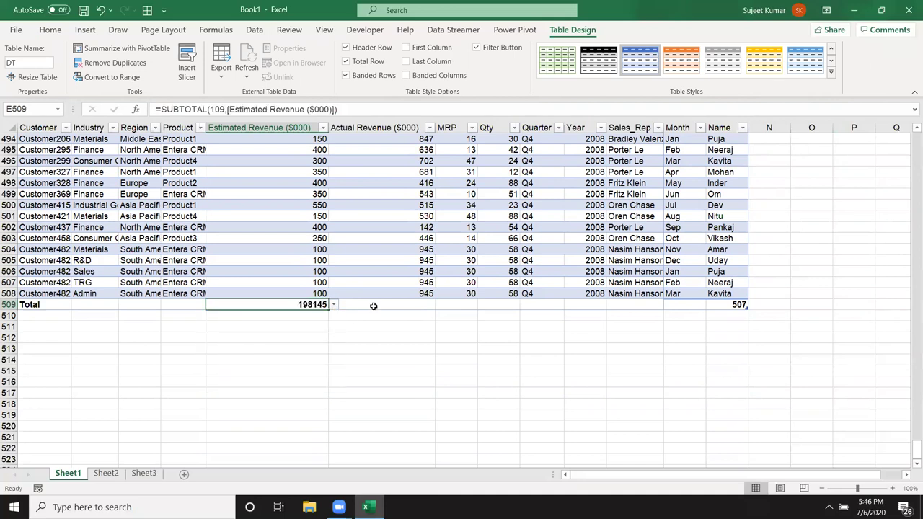
{"action": "left_click", "coordinate": [404, 305]}
{"action": "left_click", "coordinate": [440, 304]}
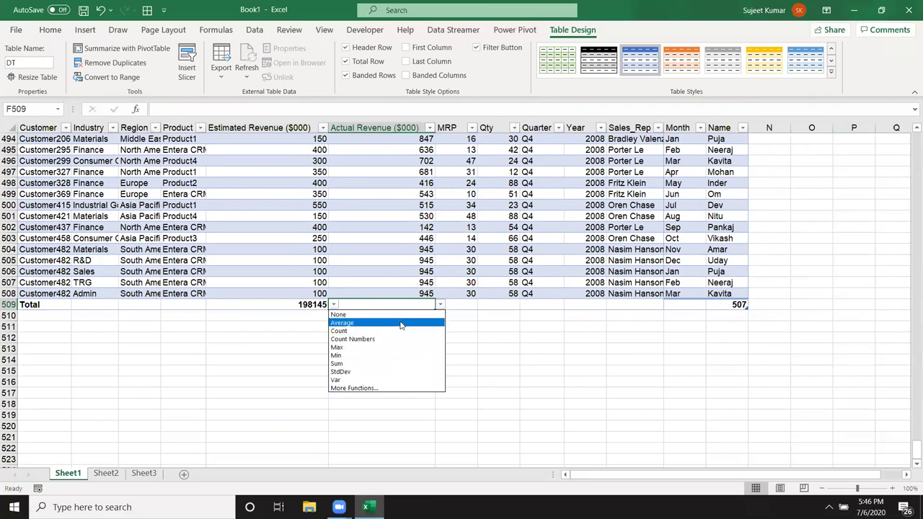
{"action": "left_click", "coordinate": [418, 322]}
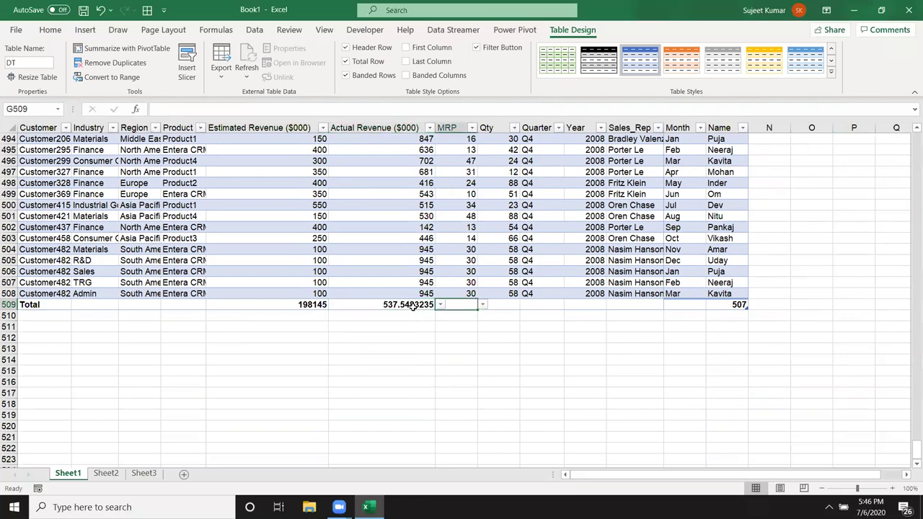
{"action": "left_click", "coordinate": [439, 305]}
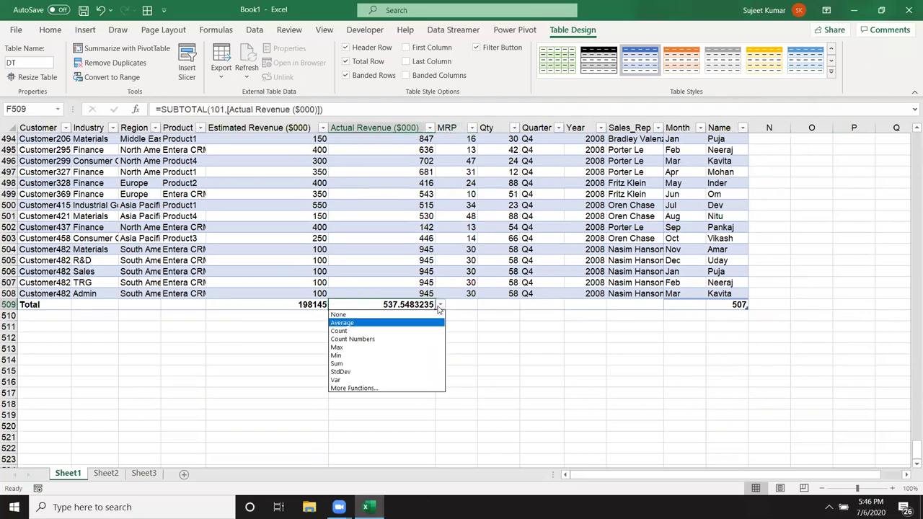
{"action": "left_click", "coordinate": [374, 363]}
{"action": "left_click_drag", "start_coordinate": [917, 447], "coordinate": [896, 121]}
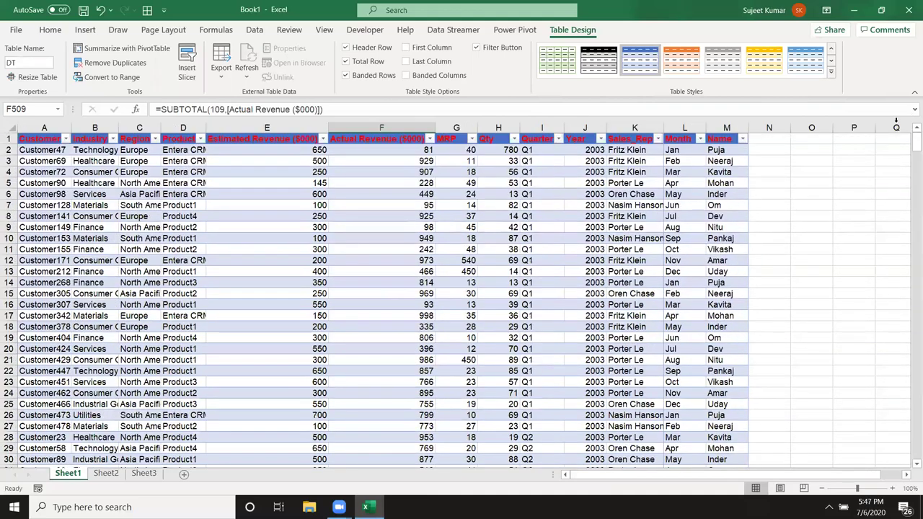
Filter the Month column to Apr only and check the filtered Estimated Revenue total
{"action": "left_click", "coordinate": [393, 229]}
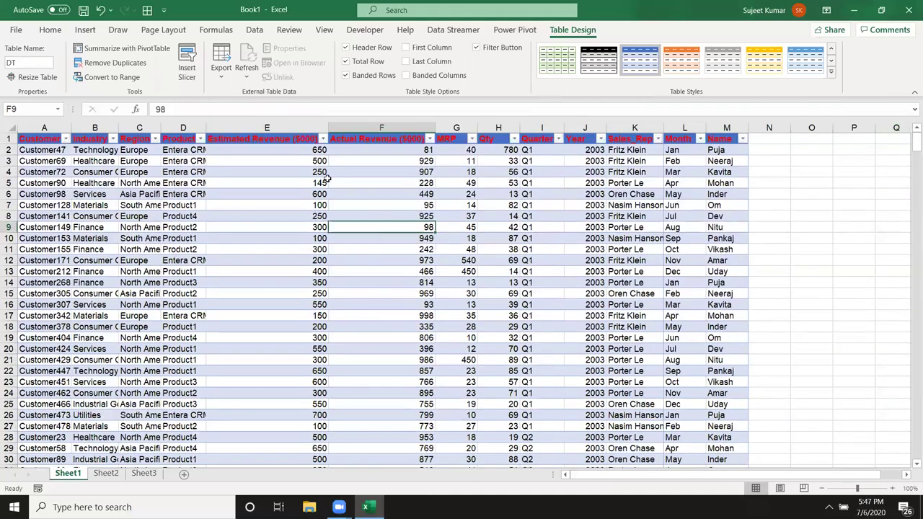
{"action": "left_click", "coordinate": [699, 138]}
{"action": "left_click", "coordinate": [578, 264]}
{"action": "left_click", "coordinate": [577, 275]}
{"action": "left_click", "coordinate": [626, 375]}
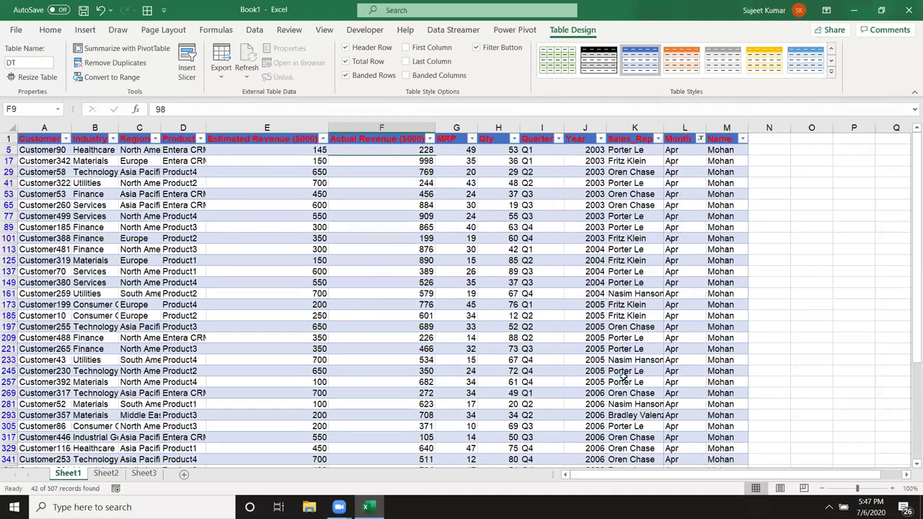
{"action": "scroll", "coordinate": [268, 259], "scroll_direction": "down", "scroll_amount": 2}
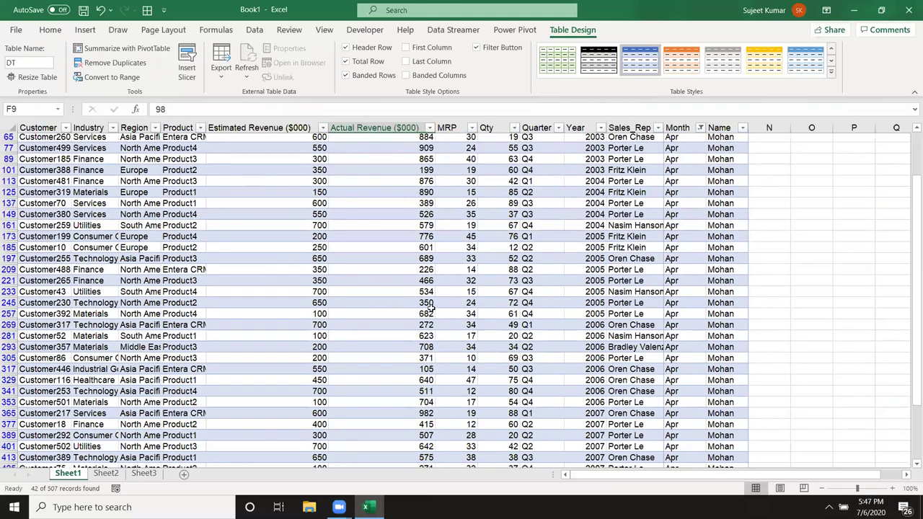
{"action": "scroll", "coordinate": [429, 306], "scroll_direction": "down", "scroll_amount": 5}
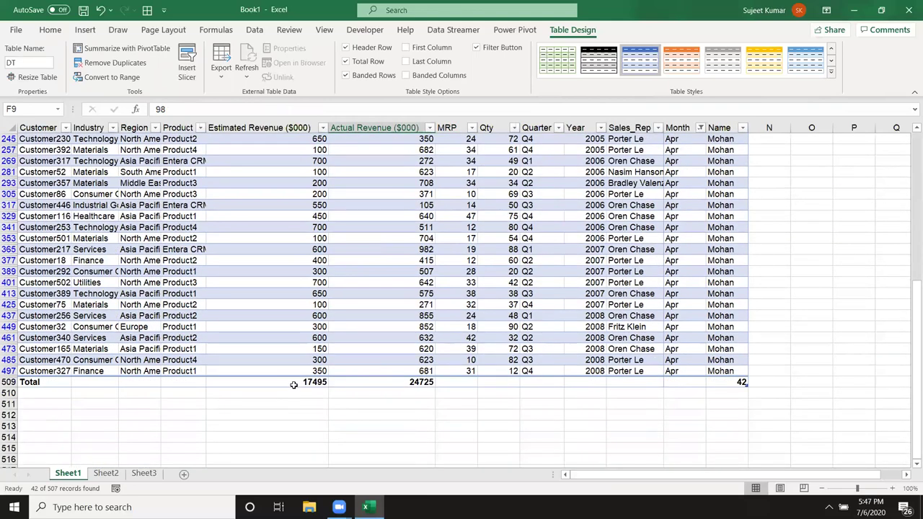
{"action": "left_click", "coordinate": [293, 384]}
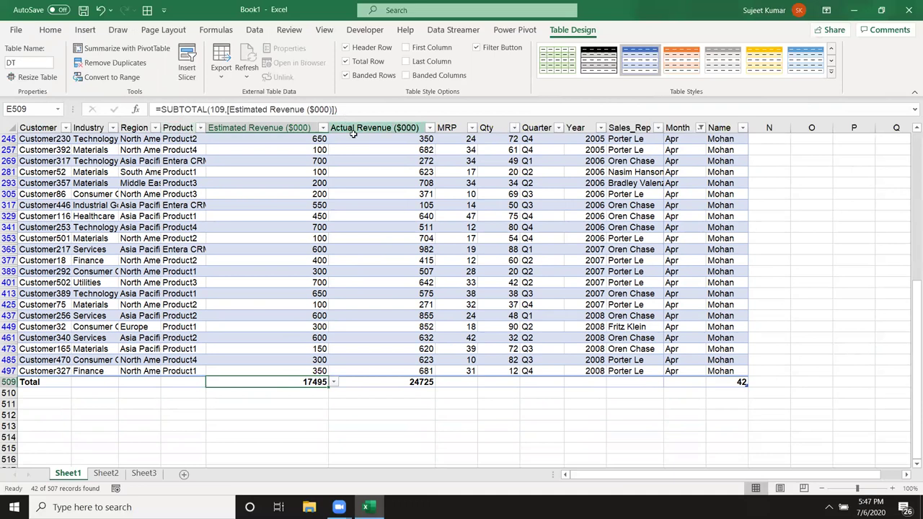
{"action": "scroll", "coordinate": [362, 188], "scroll_direction": "up", "scroll_amount": 1}
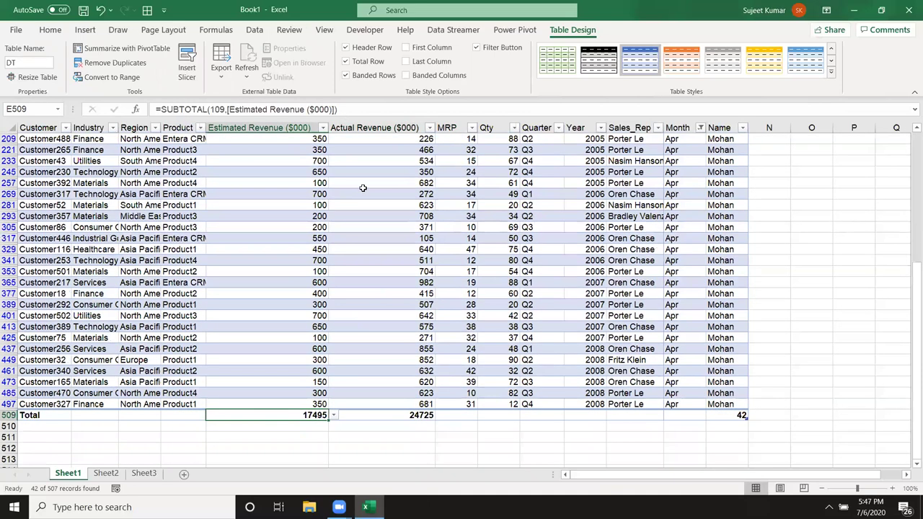
{"action": "scroll", "coordinate": [363, 188], "scroll_direction": "up", "scroll_amount": 2}
{"action": "scroll", "coordinate": [362, 188], "scroll_direction": "up", "scroll_amount": 2}
{"action": "scroll", "coordinate": [364, 190], "scroll_direction": "up", "scroll_amount": 1}
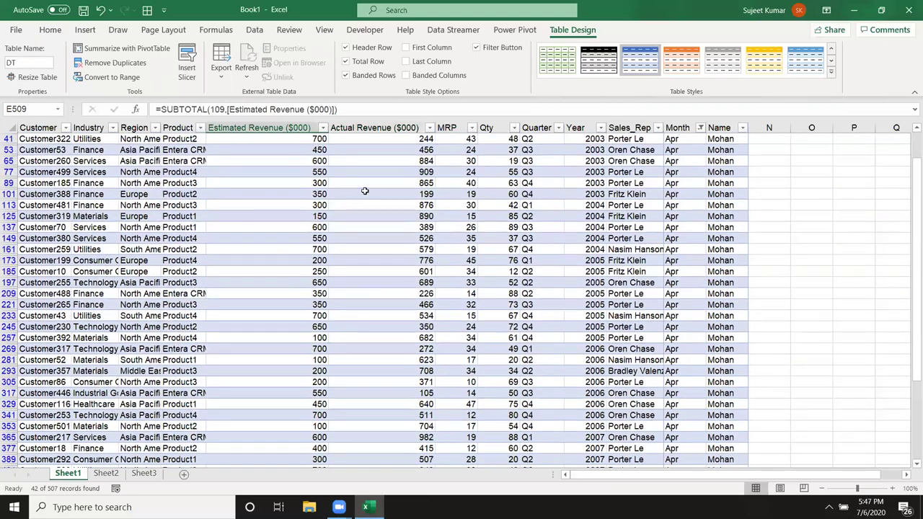
{"action": "scroll", "coordinate": [365, 191], "scroll_direction": "up", "scroll_amount": 1}
Reselect every month in the Month filter so all 507 records show
{"action": "left_click", "coordinate": [698, 140]}
{"action": "left_click", "coordinate": [581, 264]}
{"action": "left_click", "coordinate": [632, 375]}
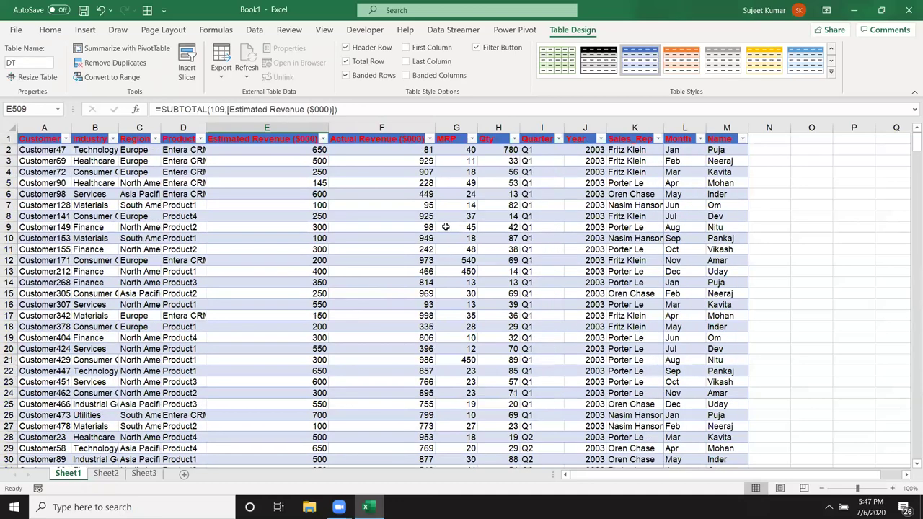
{"action": "left_click", "coordinate": [405, 269]}
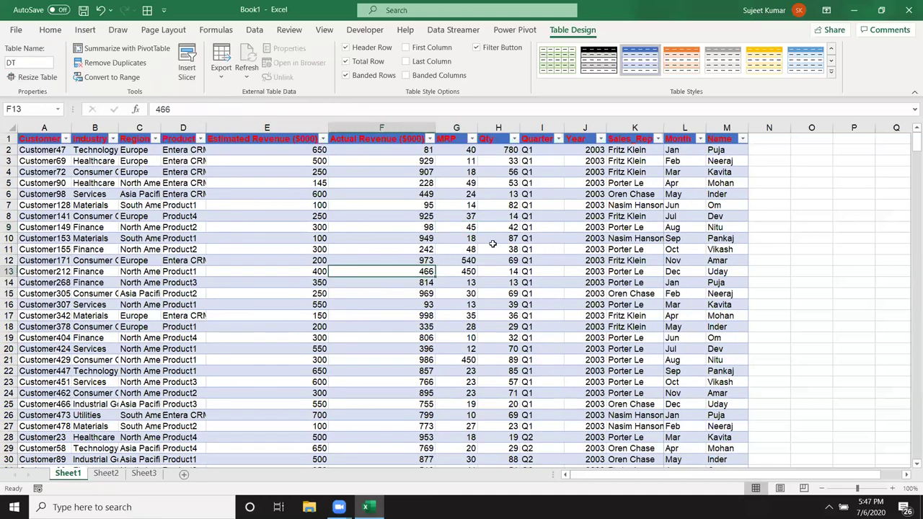
{"action": "scroll", "coordinate": [492, 244], "scroll_direction": "down", "scroll_amount": 3}
{"action": "scroll", "coordinate": [493, 244], "scroll_direction": "up", "scroll_amount": 3}
{"action": "scroll", "coordinate": [491, 241], "scroll_direction": "down", "scroll_amount": 1}
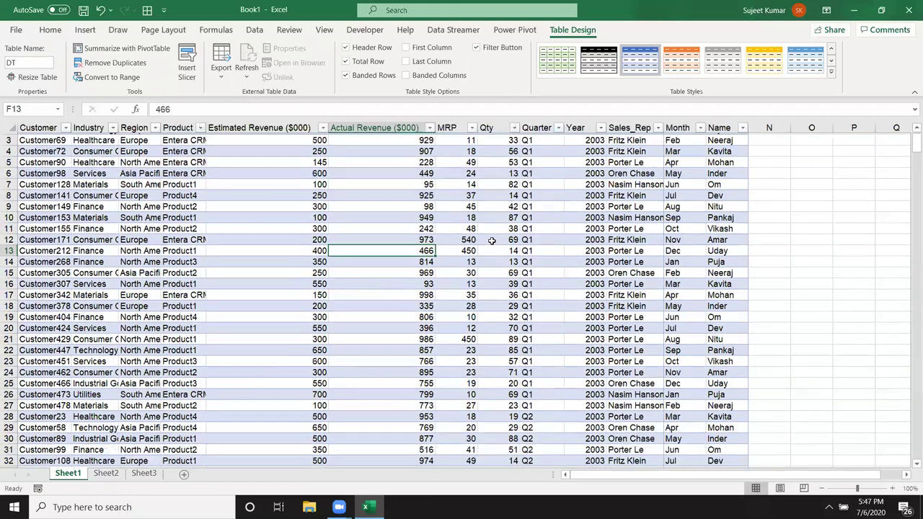
{"action": "scroll", "coordinate": [491, 241], "scroll_direction": "down", "scroll_amount": 2}
{"action": "scroll", "coordinate": [491, 240], "scroll_direction": "up", "scroll_amount": 1}
{"action": "scroll", "coordinate": [491, 240], "scroll_direction": "up", "scroll_amount": 1}
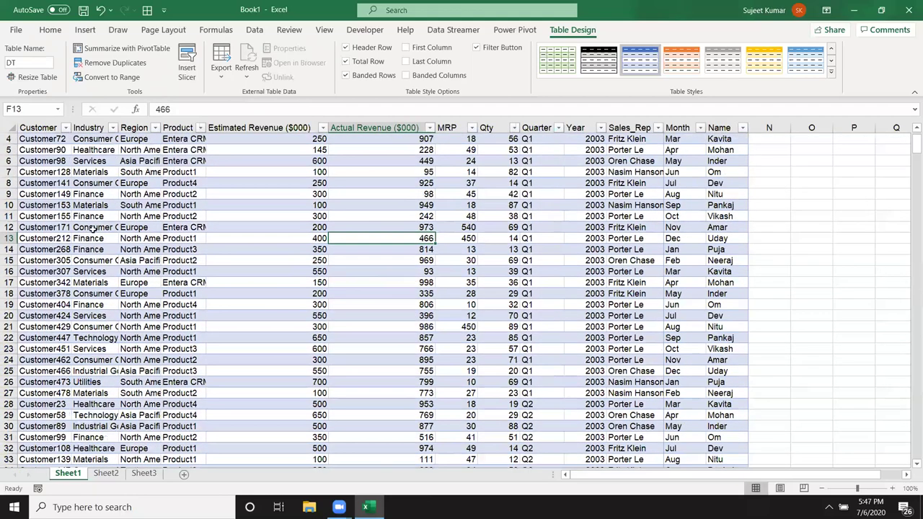
{"action": "left_click", "coordinate": [9, 238]}
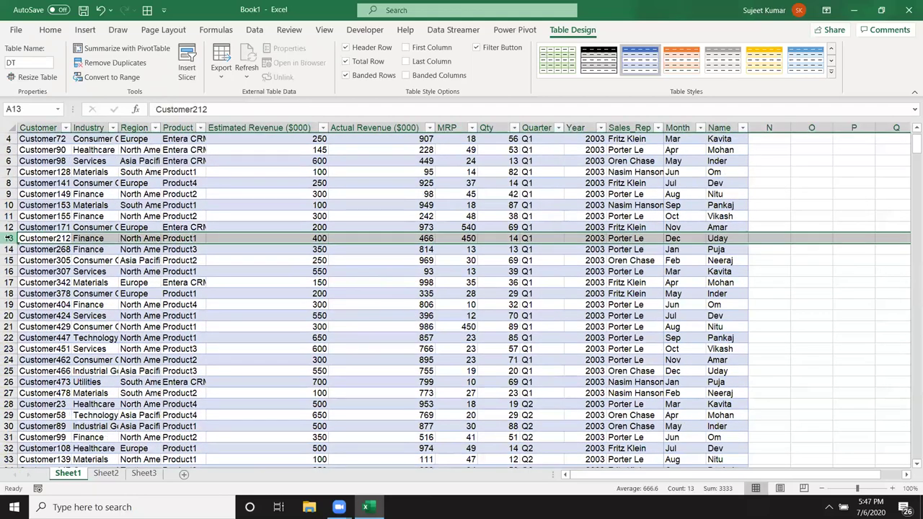
{"action": "right_click", "coordinate": [9, 240]}
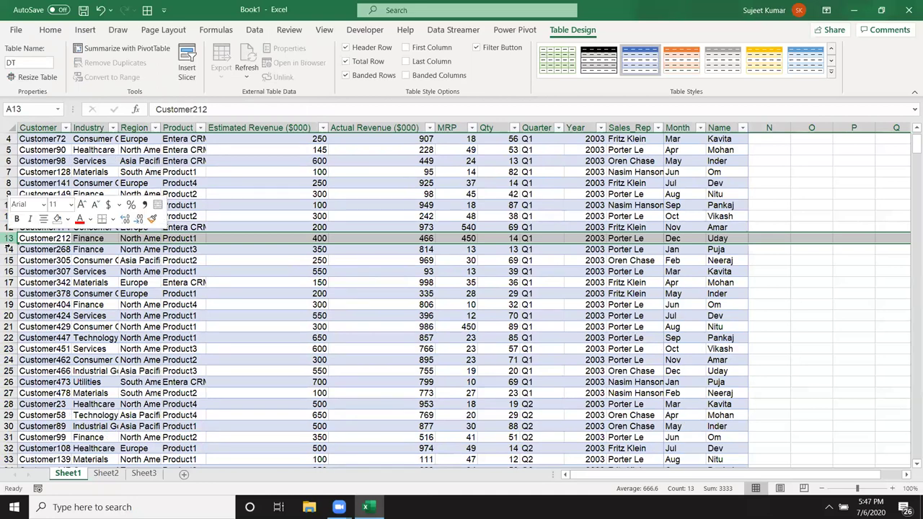
{"action": "left_click", "coordinate": [39, 338]}
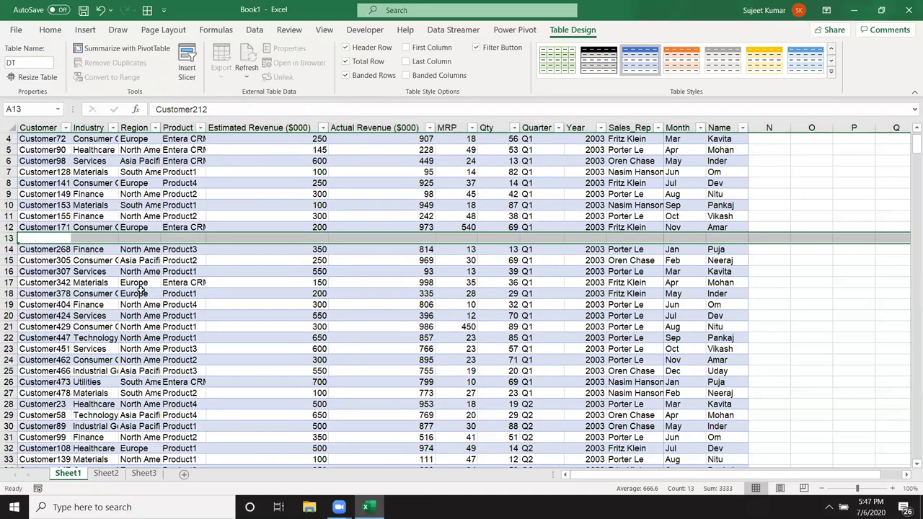
{"action": "left_click", "coordinate": [219, 302]}
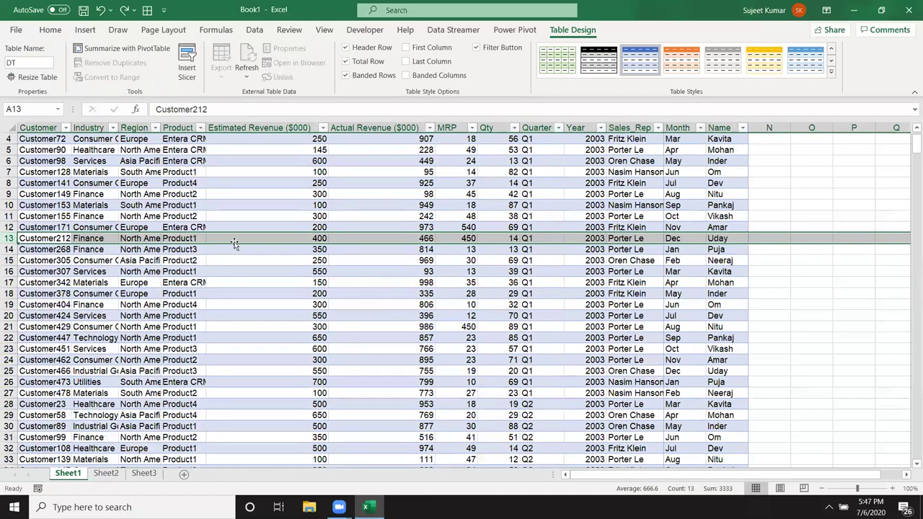
{"action": "scroll", "coordinate": [268, 189], "scroll_direction": "up", "scroll_amount": 1}
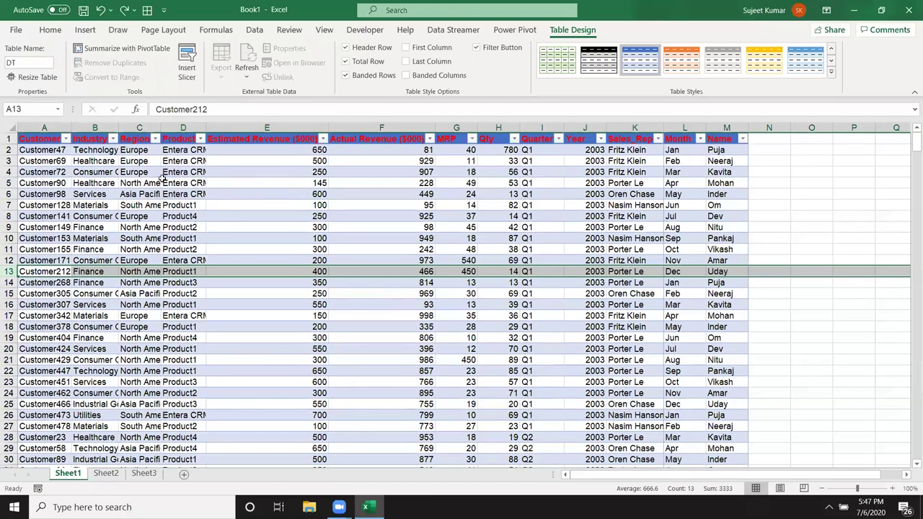
{"action": "left_click", "coordinate": [236, 206]}
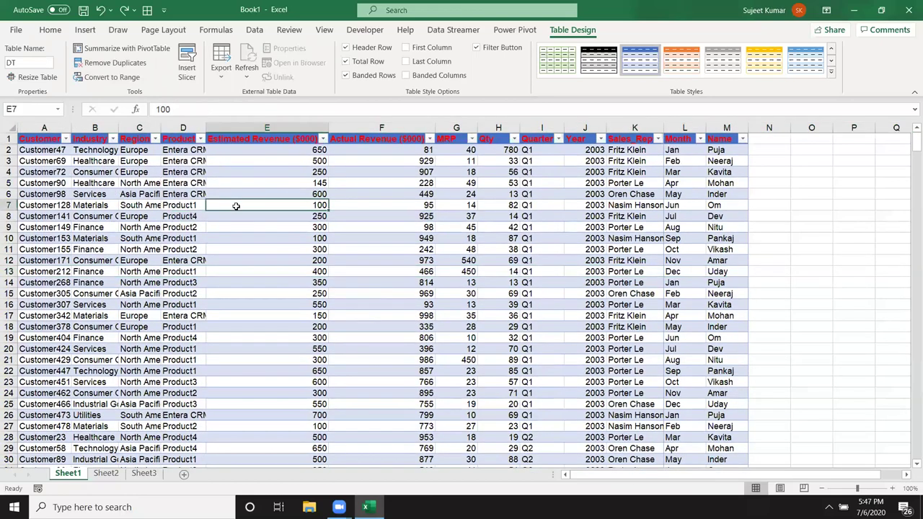
Convert the DT table to a normal range, then undo to restore the table
{"action": "left_click", "coordinate": [108, 78]}
{"action": "left_click", "coordinate": [446, 284]}
{"action": "left_click", "coordinate": [433, 292]}
{"action": "scroll", "coordinate": [584, 272], "scroll_direction": "down", "scroll_amount": 5}
{"action": "scroll", "coordinate": [584, 272], "scroll_direction": "up", "scroll_amount": 5}
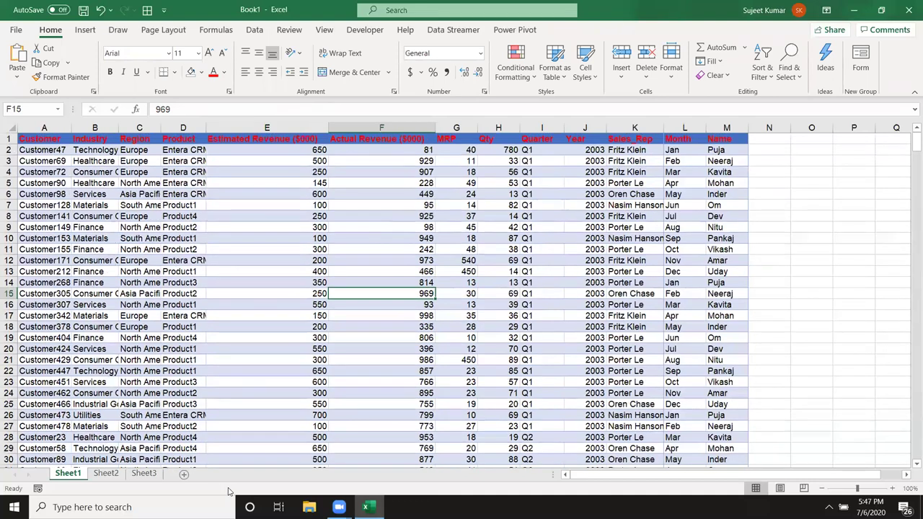
{"action": "key", "text": "ctrl+z"}
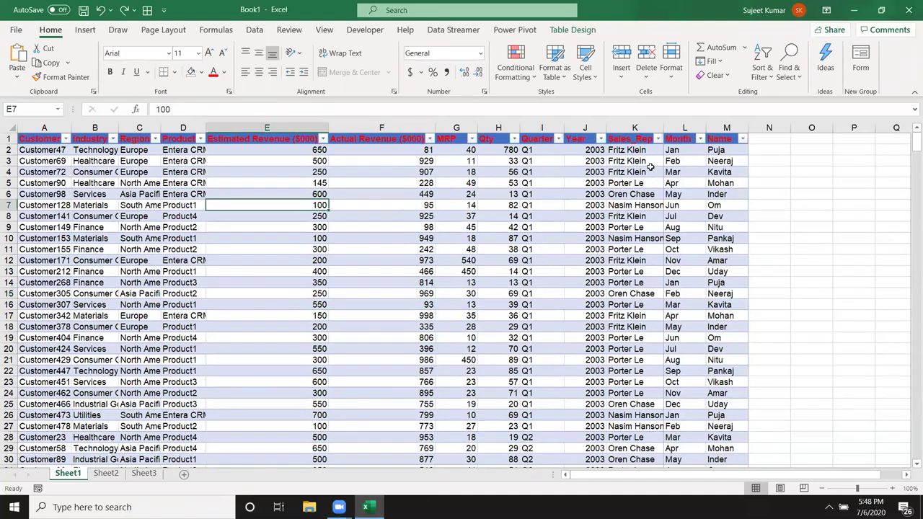
Tick Region in Insert Slicer but close without adding it, then go to Sheet2
{"action": "left_click", "coordinate": [571, 32]}
{"action": "left_click", "coordinate": [187, 69]}
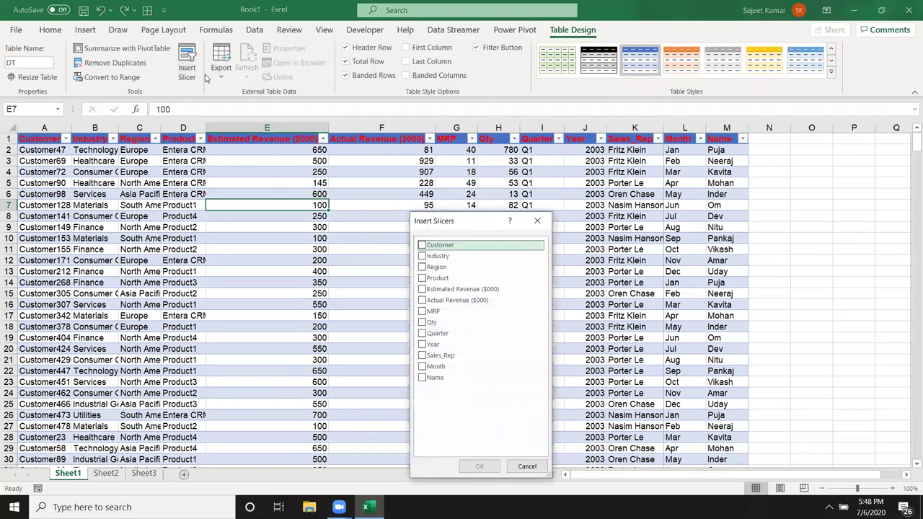
{"action": "left_click", "coordinate": [423, 268]}
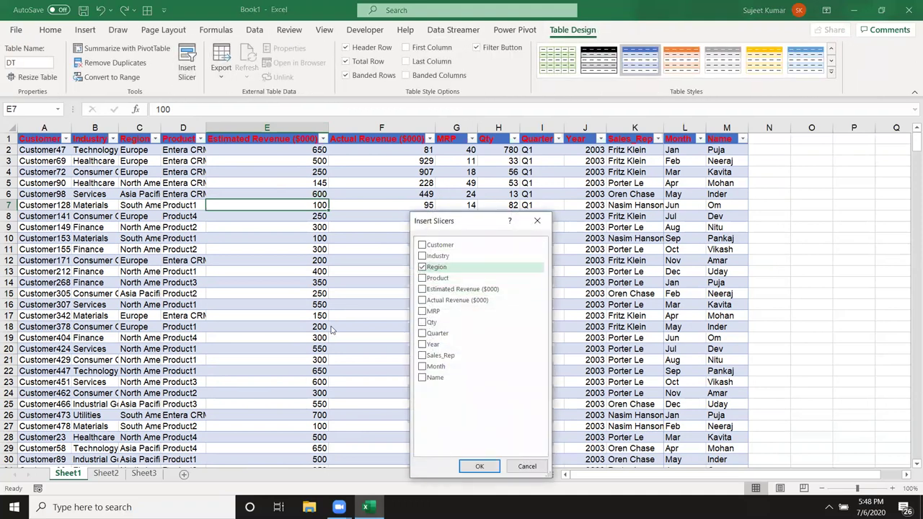
{"action": "left_click", "coordinate": [537, 222]}
{"action": "left_click", "coordinate": [106, 473]}
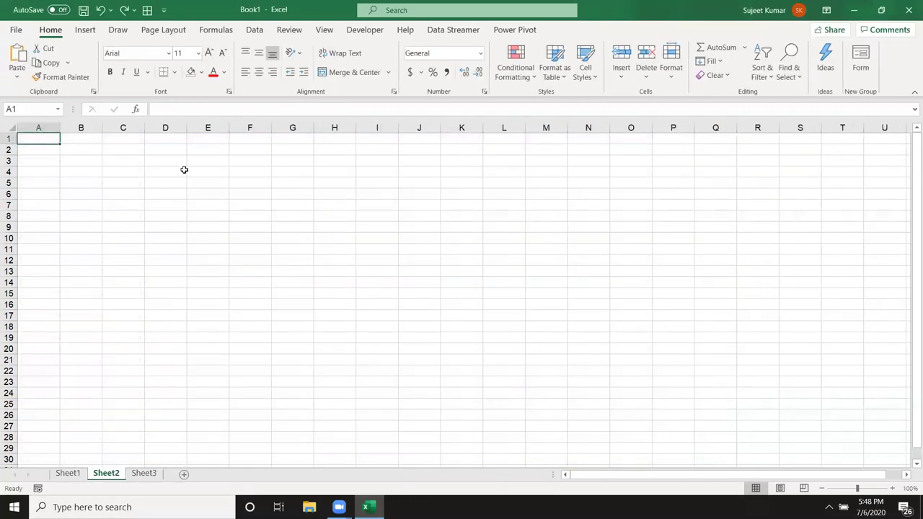
Insert the Basic picture from the Pictures folder onto Sheet2 via Pictures > This Device
{"action": "left_click", "coordinate": [85, 30]}
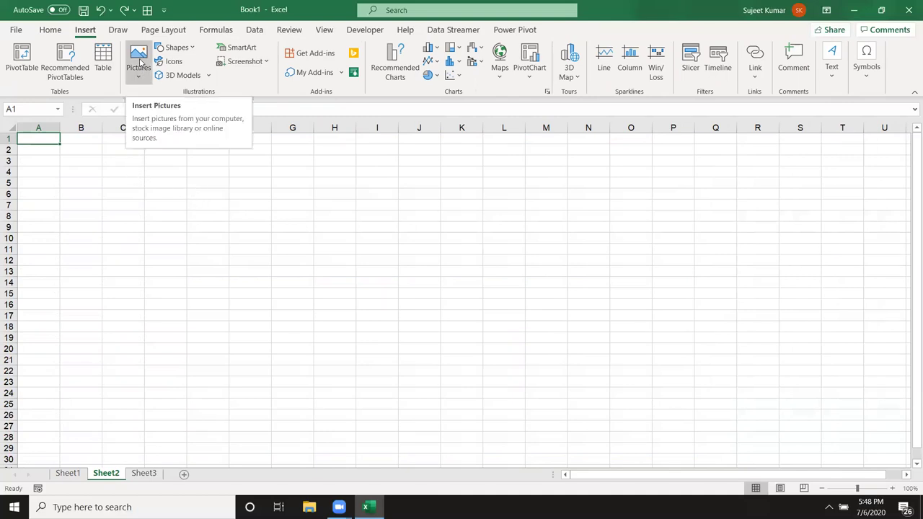
{"action": "left_click", "coordinate": [140, 67]}
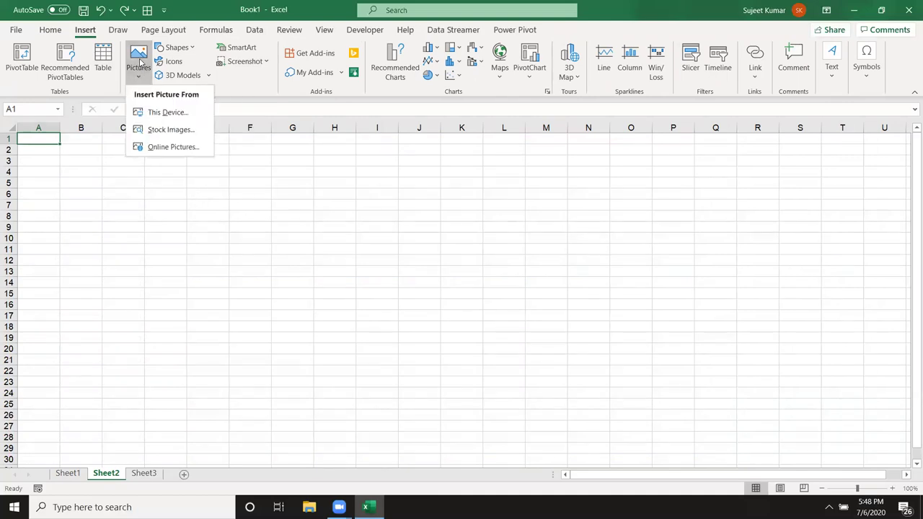
{"action": "left_click", "coordinate": [158, 111]}
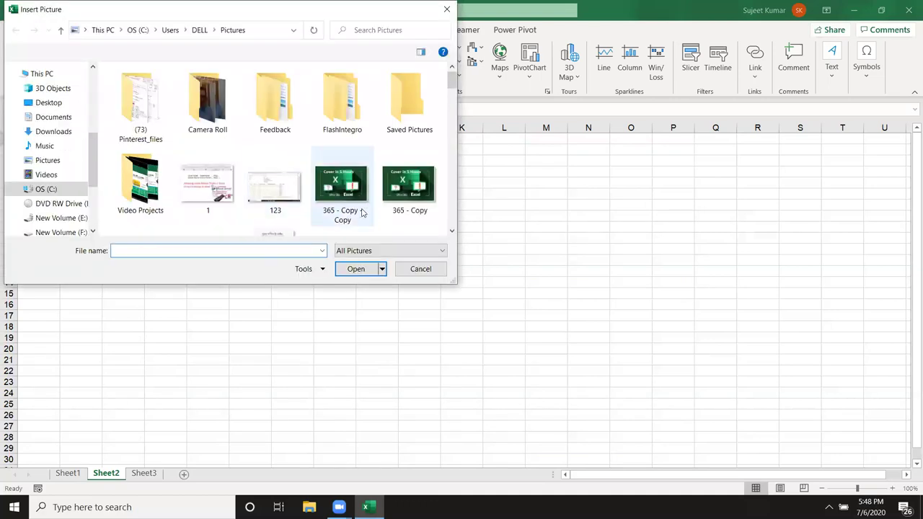
{"action": "scroll", "coordinate": [248, 231], "scroll_direction": "down", "scroll_amount": 2}
{"action": "scroll", "coordinate": [246, 232], "scroll_direction": "down", "scroll_amount": 2}
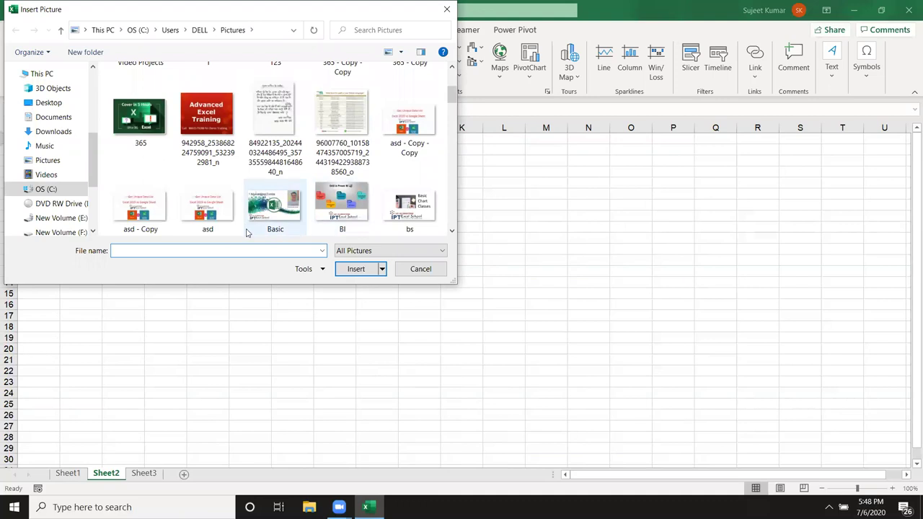
{"action": "double_click", "coordinate": [258, 214]}
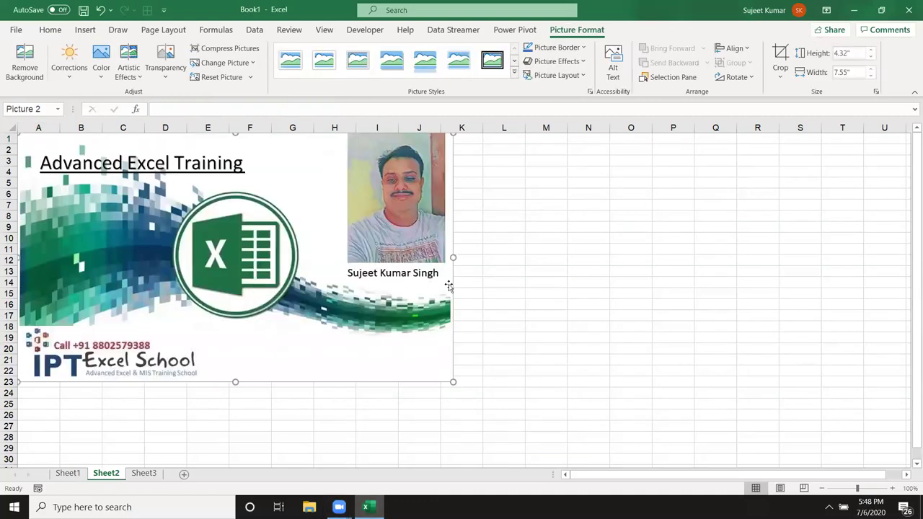
Open the online picture search and close it without inserting anything
{"action": "left_click", "coordinate": [573, 255]}
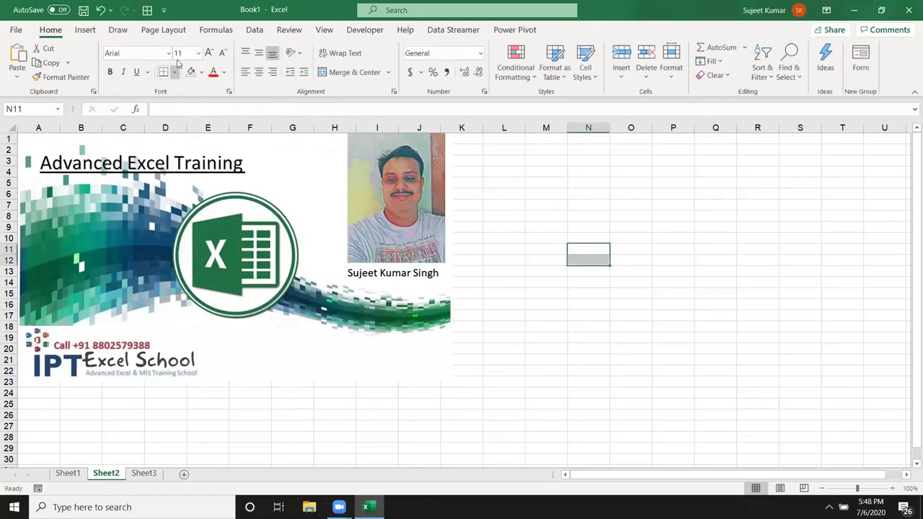
{"action": "left_click", "coordinate": [85, 30]}
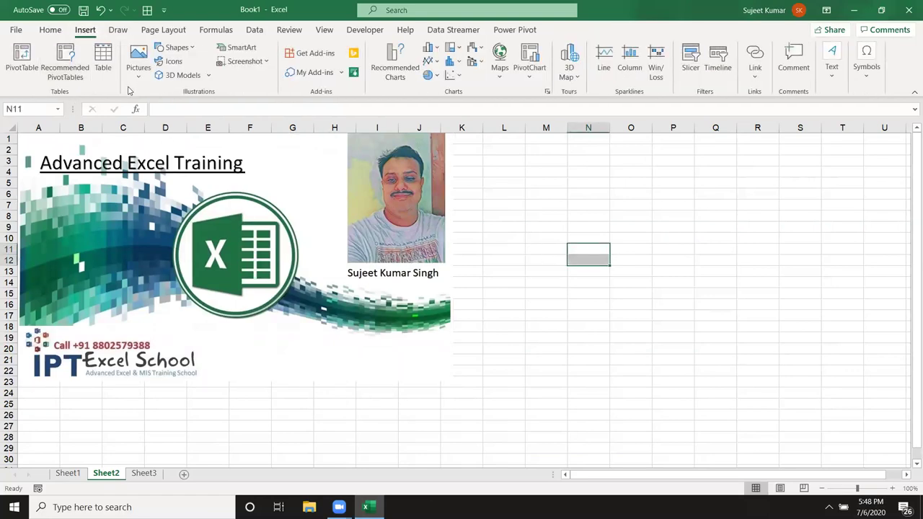
{"action": "left_click", "coordinate": [139, 64]}
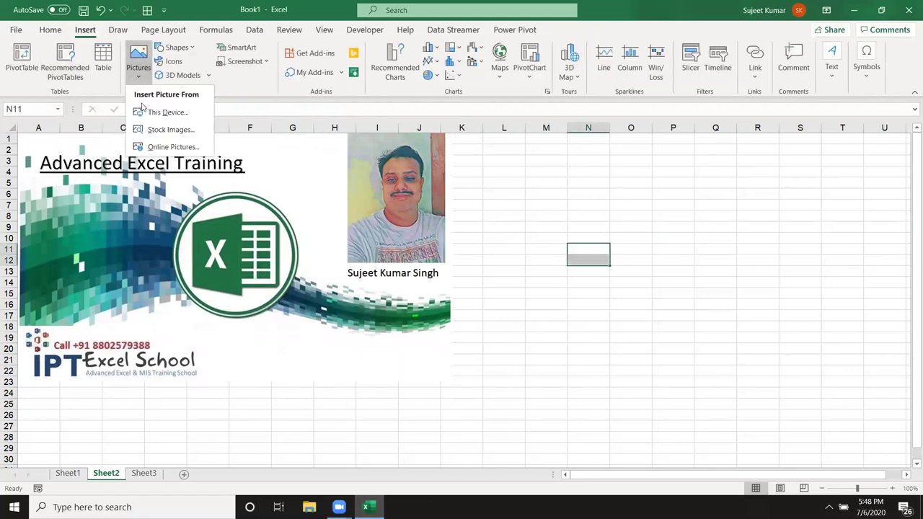
{"action": "left_click", "coordinate": [161, 147]}
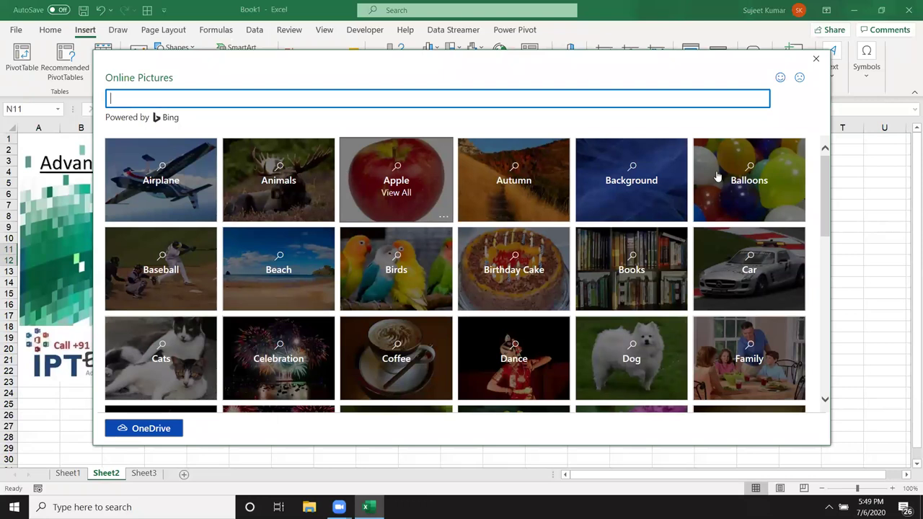
{"action": "left_click", "coordinate": [817, 60]}
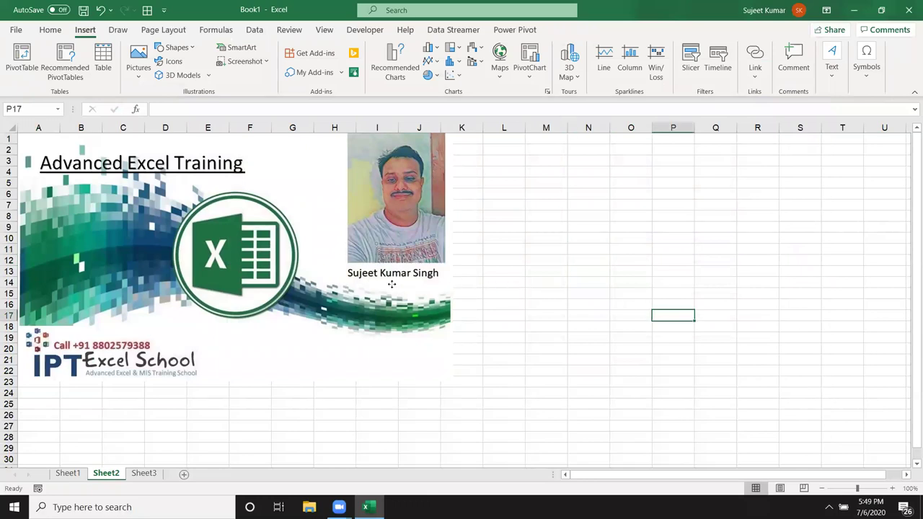
Move the banner to about B5:M27 and shrink it, undoing an accidental widening
{"action": "left_click", "coordinate": [392, 287]}
{"action": "left_click_drag", "start_coordinate": [399, 298], "coordinate": [413, 282]}
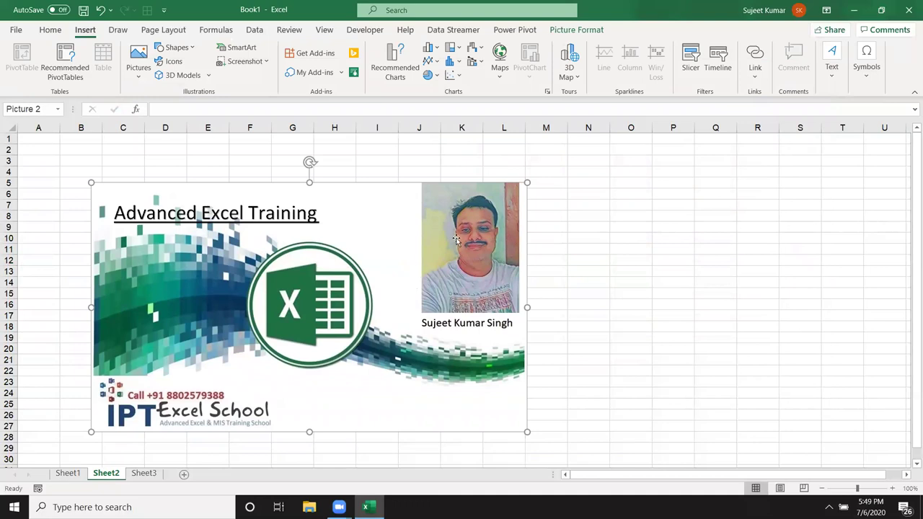
{"action": "left_click", "coordinate": [576, 29]}
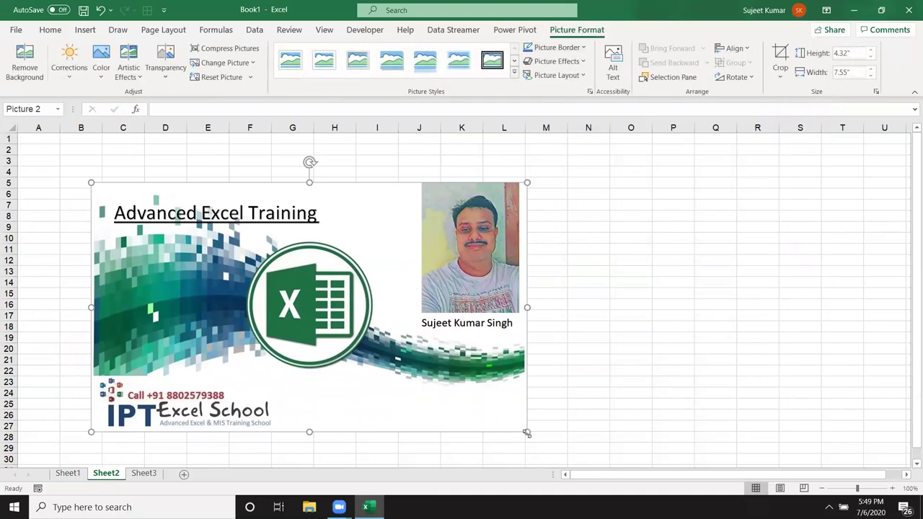
{"action": "mouse_move", "coordinate": [483, 393]}
{"action": "left_mouse_down"}
{"action": "mouse_move", "coordinate": [336, 305]}
{"action": "mouse_move", "coordinate": [501, 405]}
{"action": "left_mouse_up"}
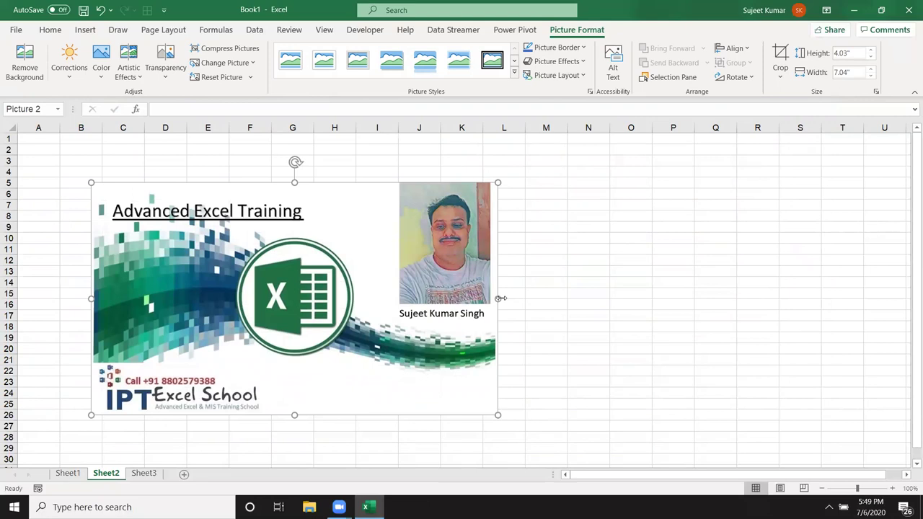
{"action": "left_click_drag", "start_coordinate": [500, 297], "coordinate": [509, 297]}
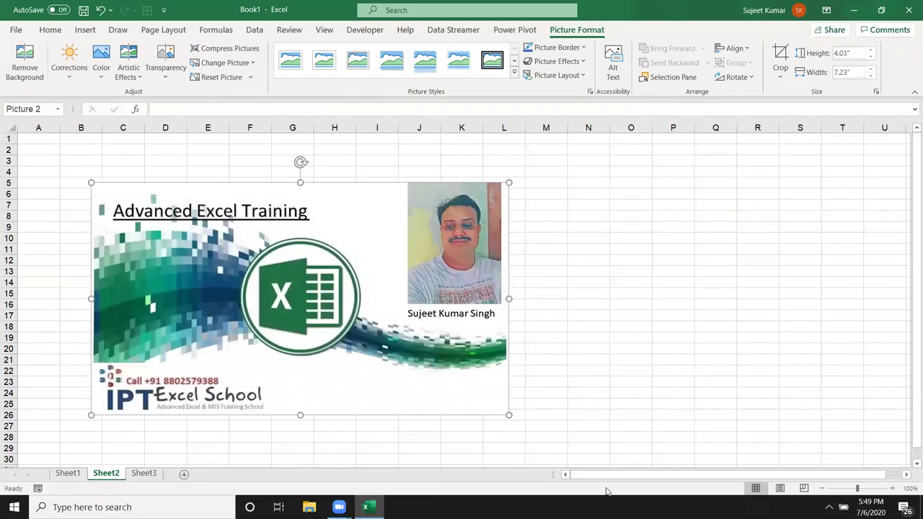
{"action": "key", "text": "ctrl+z"}
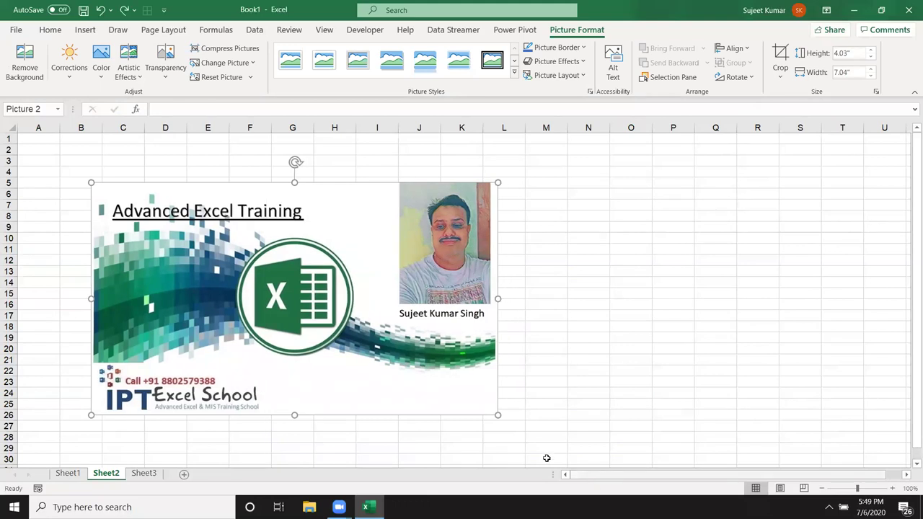
Shrink the banner to 3.61 by 6.31 inches and shift it slightly right
{"action": "mouse_move", "coordinate": [497, 414]}
{"action": "left_mouse_down"}
{"action": "mouse_move", "coordinate": [399, 336]}
{"action": "mouse_move", "coordinate": [448, 394]}
{"action": "left_mouse_up"}
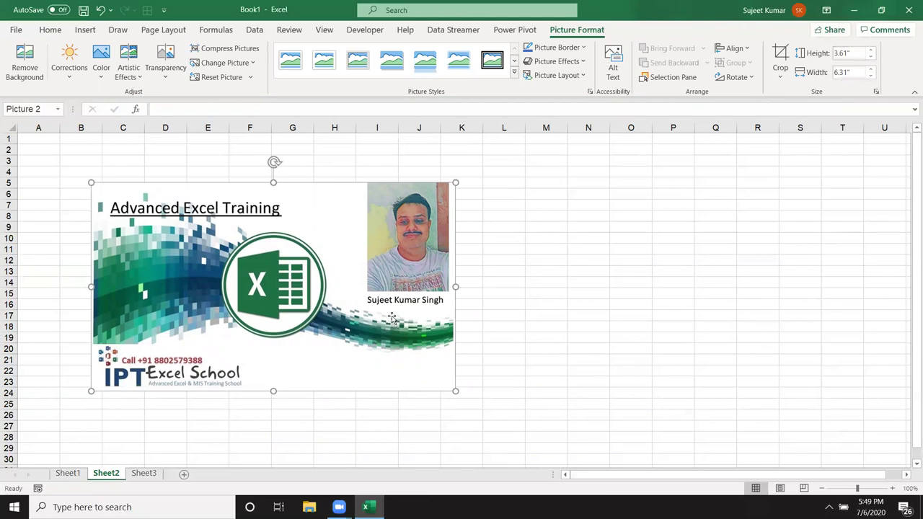
{"action": "left_click", "coordinate": [605, 304]}
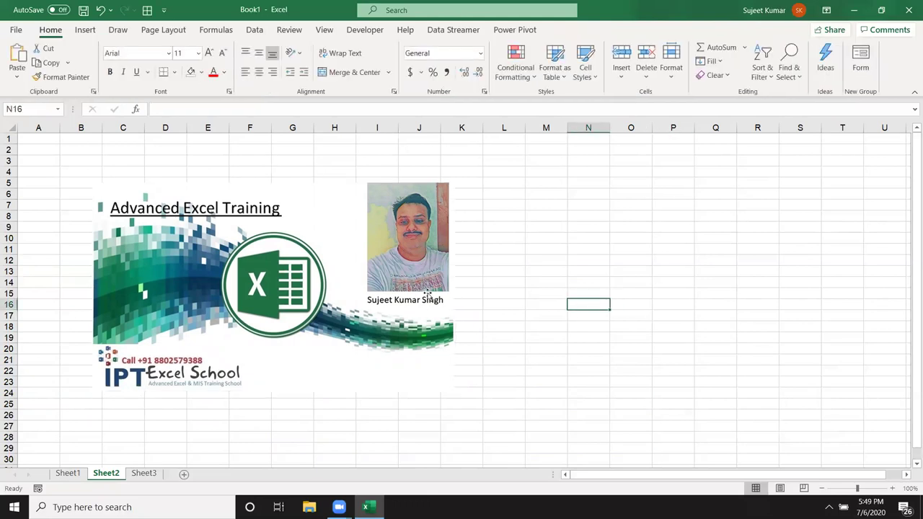
{"action": "left_click", "coordinate": [134, 262]}
{"action": "left_click_drag", "start_coordinate": [198, 209], "coordinate": [352, 200]}
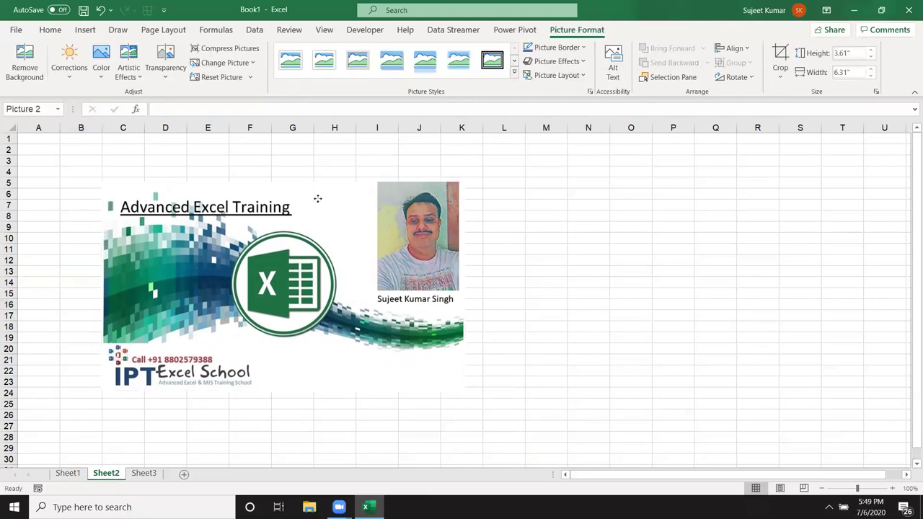
Remove the banner background keeping only the Excel logo, then undo twice to restore it
{"action": "left_click", "coordinate": [24, 59]}
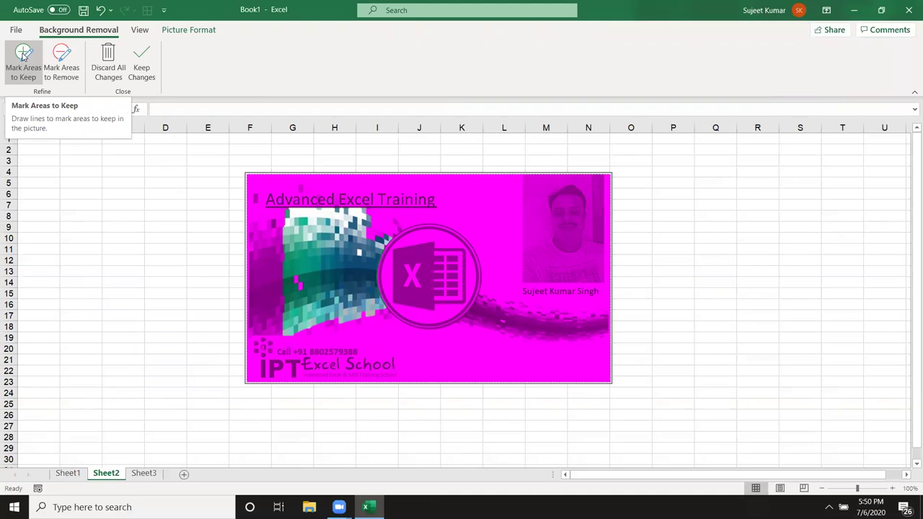
{"action": "left_click", "coordinate": [23, 56]}
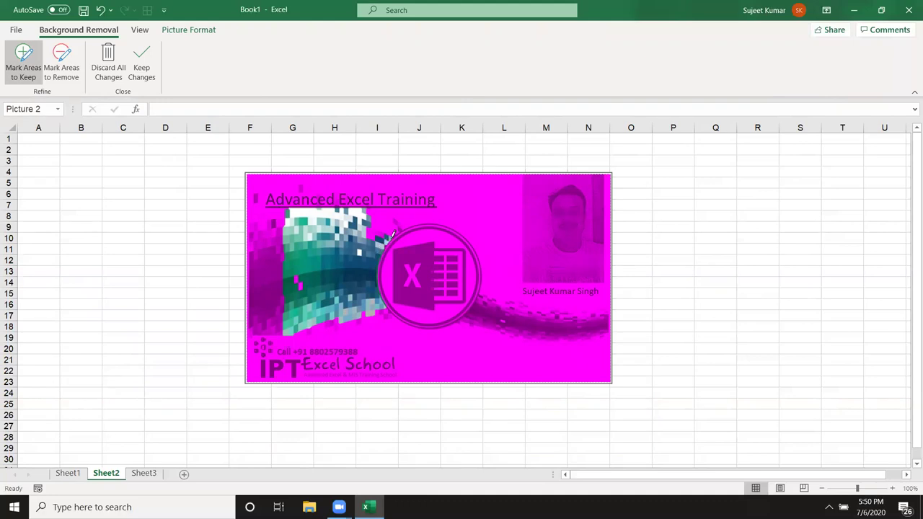
{"action": "mouse_move", "coordinate": [379, 271]}
{"action": "left_mouse_down"}
{"action": "mouse_move", "coordinate": [440, 218]}
{"action": "mouse_move", "coordinate": [488, 288]}
{"action": "mouse_move", "coordinate": [384, 309]}
{"action": "mouse_move", "coordinate": [378, 269]}
{"action": "left_mouse_up"}
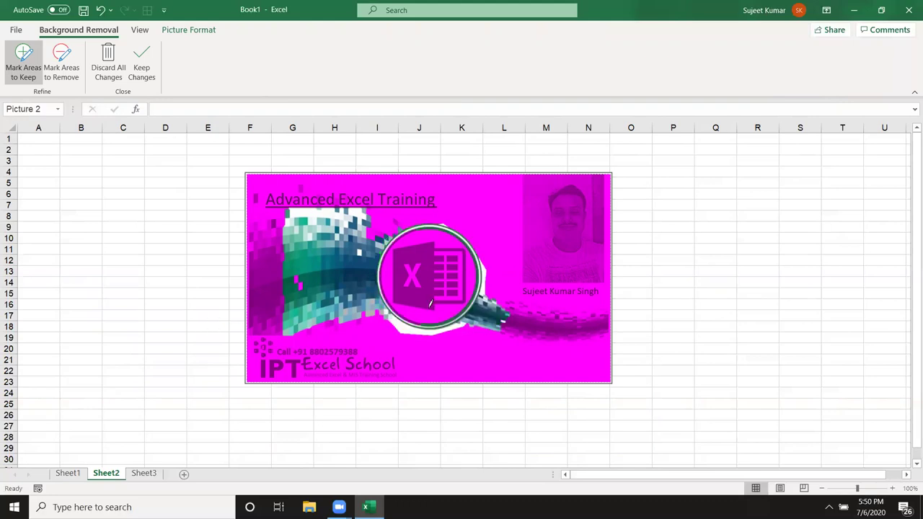
{"action": "left_click_drag", "start_coordinate": [434, 314], "coordinate": [470, 281]}
{"action": "left_click_drag", "start_coordinate": [471, 281], "coordinate": [415, 318]}
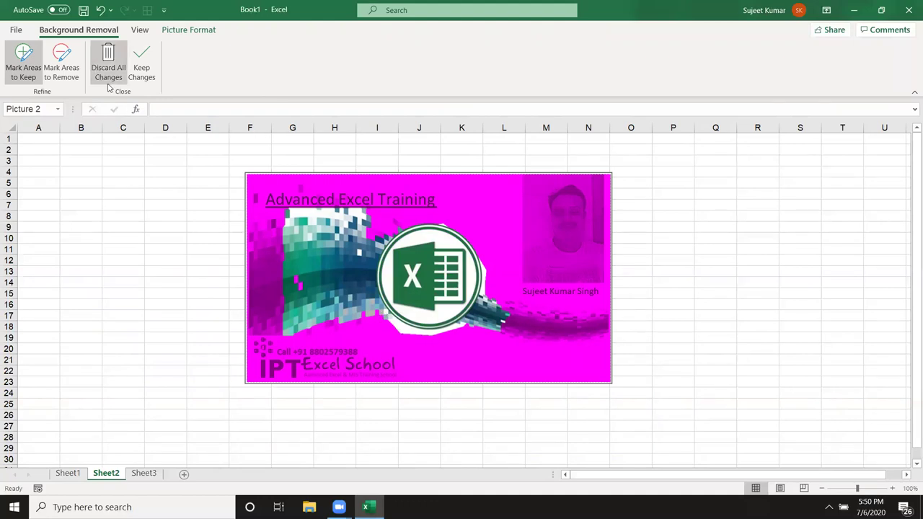
{"action": "left_click", "coordinate": [150, 74]}
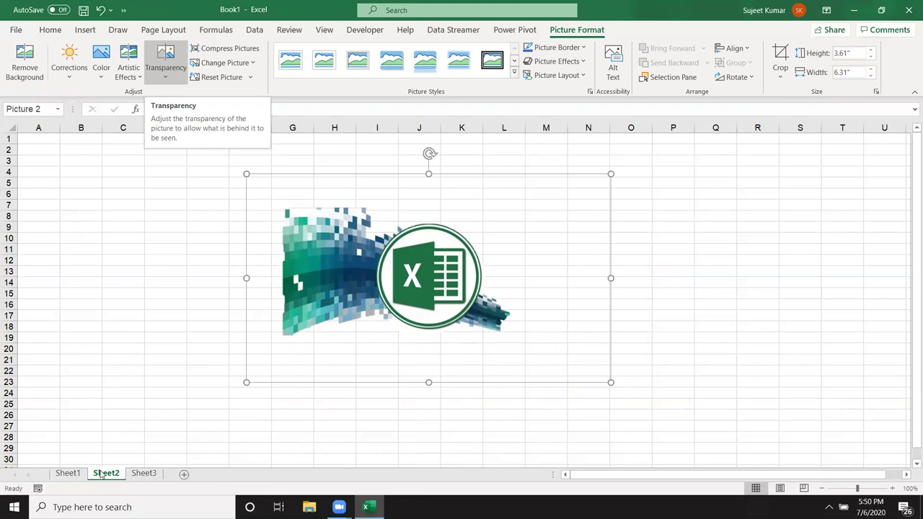
{"action": "key", "text": "ctrl+z"}
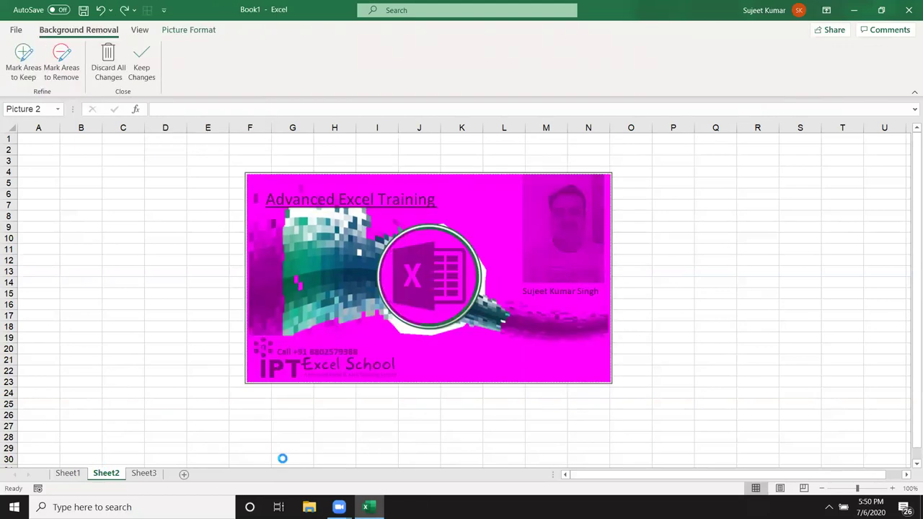
{"action": "key", "text": "ctrl+z"}
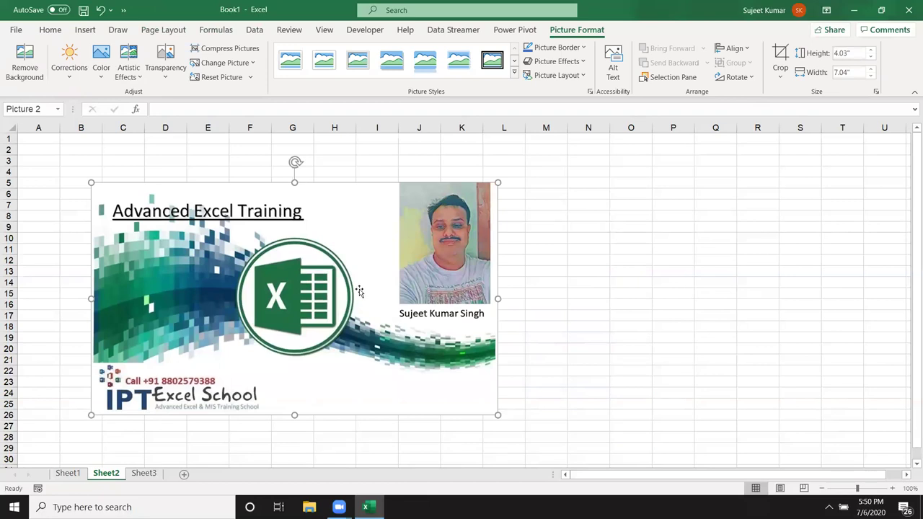
Move the banner right toward column F and preview the Corrections and Color galleries without applying anything
{"action": "left_click_drag", "start_coordinate": [359, 291], "coordinate": [508, 272]}
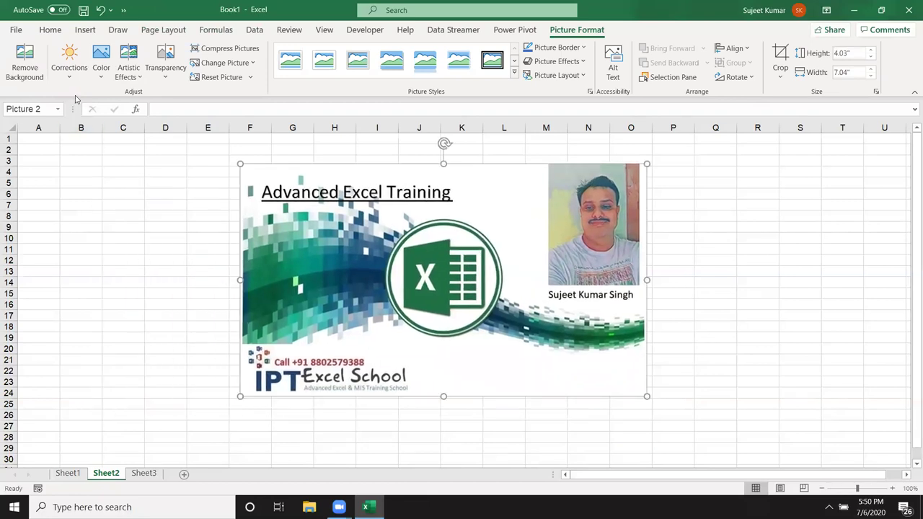
{"action": "left_click", "coordinate": [69, 75]}
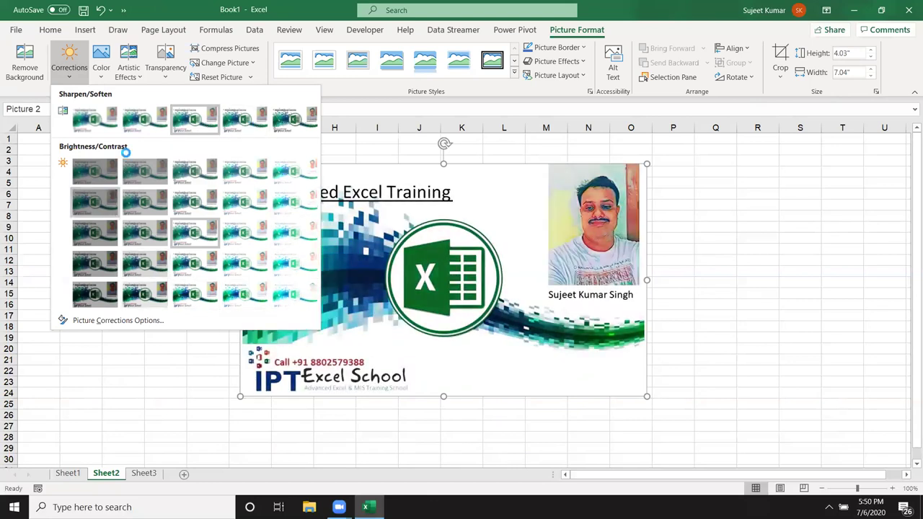
{"action": "left_click", "coordinate": [101, 58]}
{"action": "left_click", "coordinate": [101, 58]}
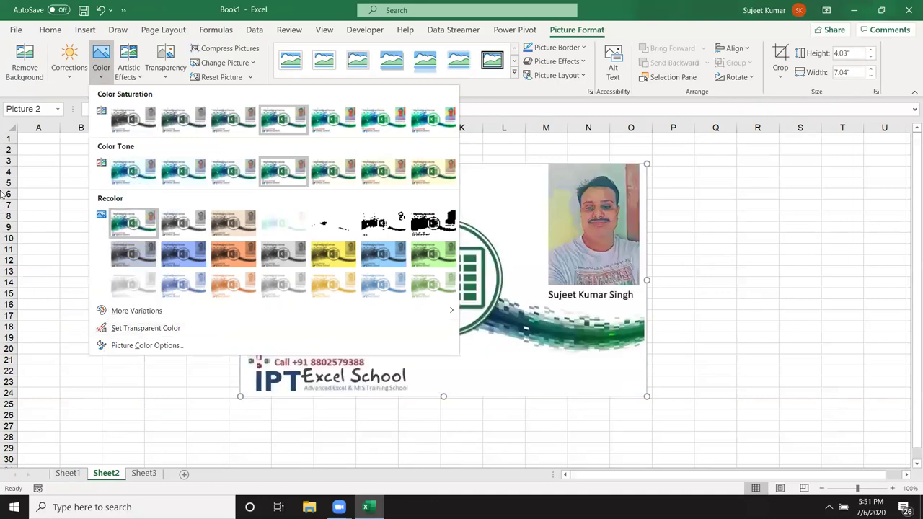
{"action": "left_click", "coordinate": [493, 192]}
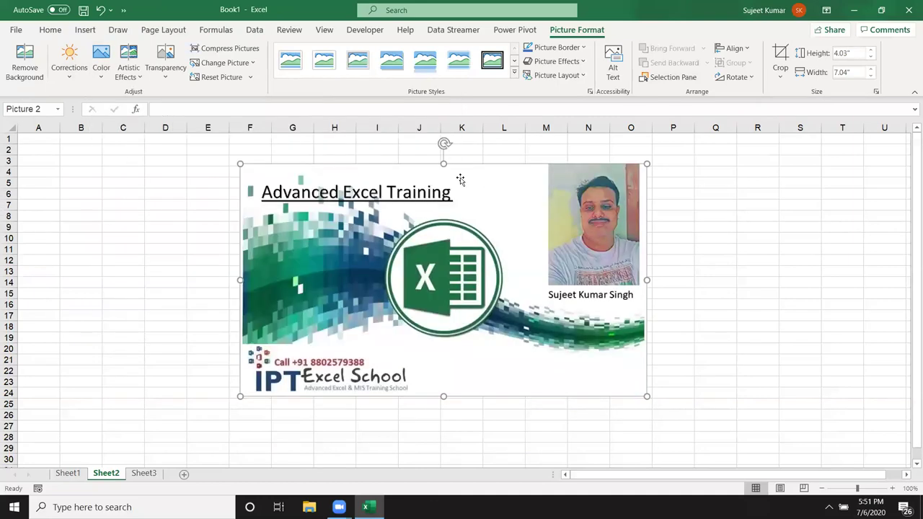
Shift the banner left, preview Artistic Effects without applying one, then move it back right to column F
{"action": "left_click_drag", "start_coordinate": [418, 187], "coordinate": [293, 212]}
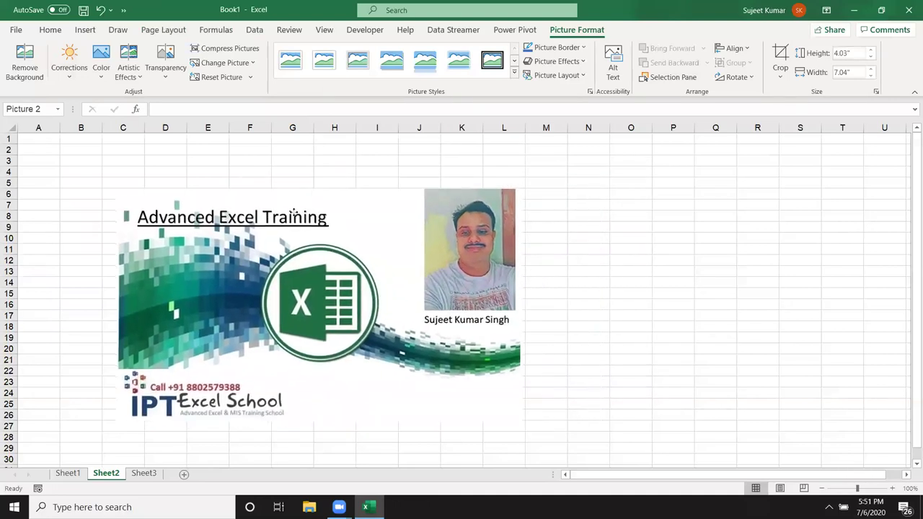
{"action": "left_click", "coordinate": [139, 77]}
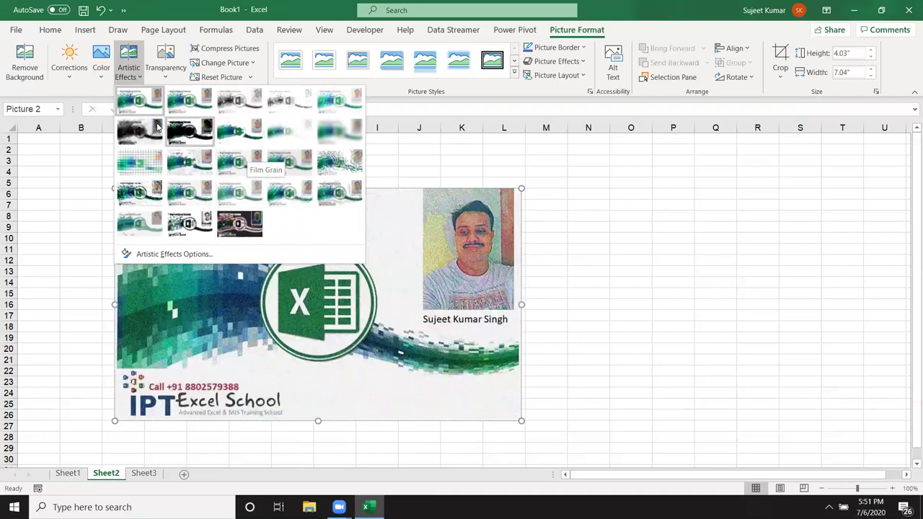
{"action": "left_click", "coordinate": [7, 248]}
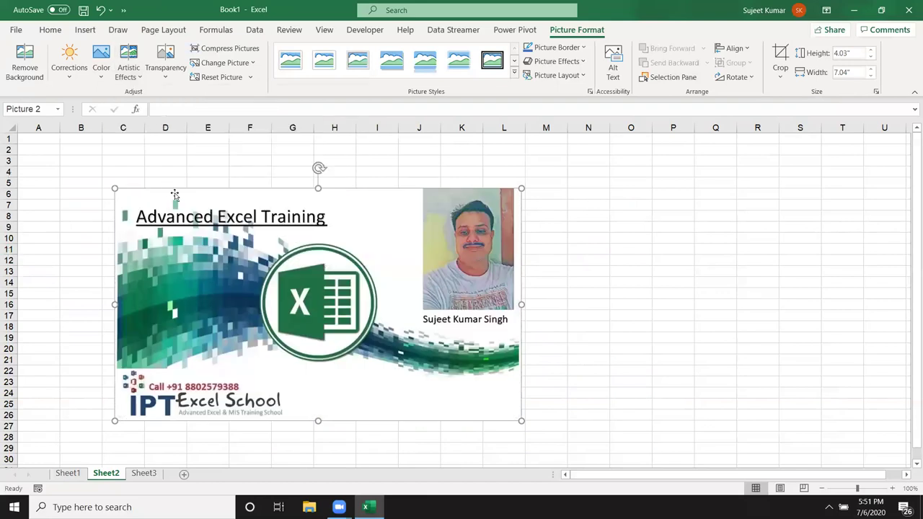
{"action": "left_click_drag", "start_coordinate": [200, 220], "coordinate": [348, 210]}
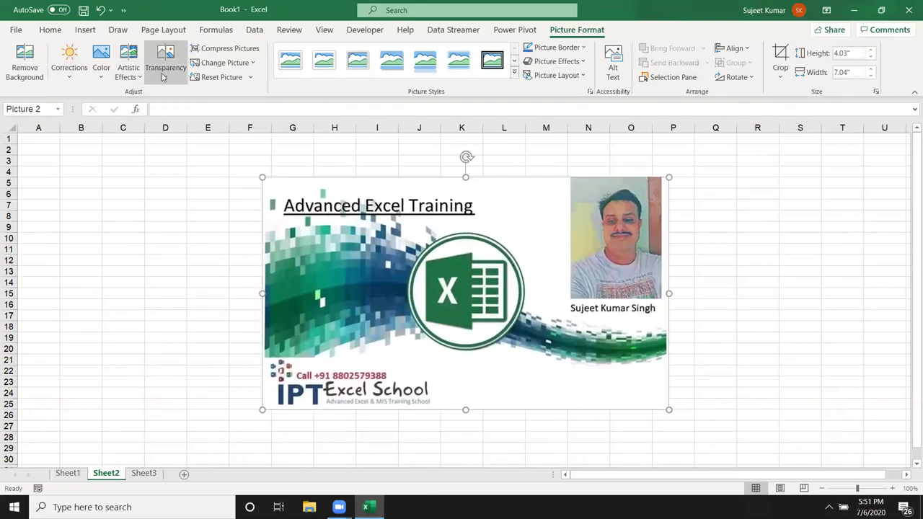
Leave the banner fully opaque after previewing Transparency presets, and move it left to start near column B
{"action": "left_click", "coordinate": [164, 72]}
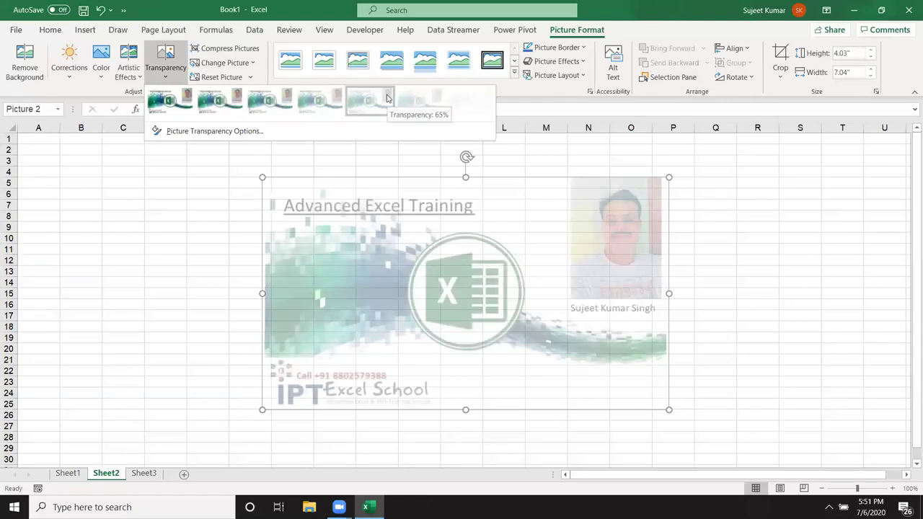
{"action": "left_click", "coordinate": [6, 446]}
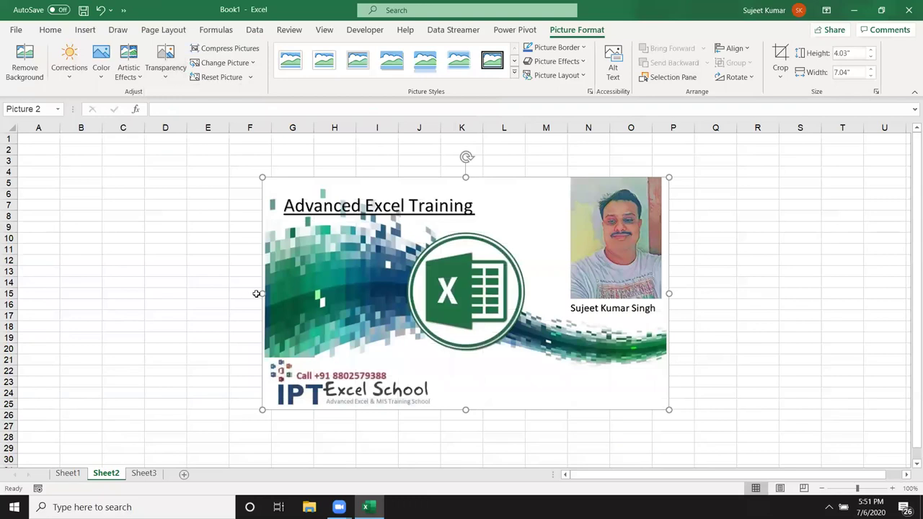
{"action": "left_click_drag", "start_coordinate": [345, 286], "coordinate": [142, 271]}
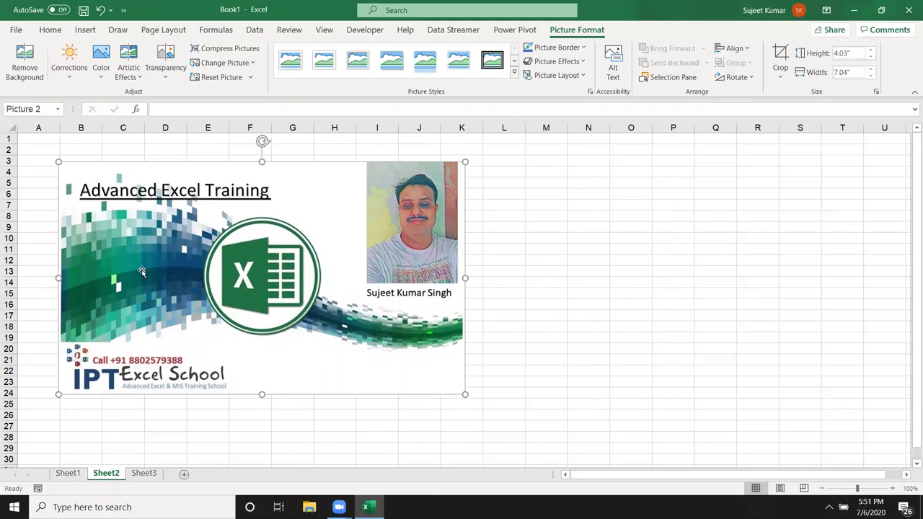
Compress only the banner picture at default resolution, deleting its cropped areas
{"action": "left_click", "coordinate": [225, 48]}
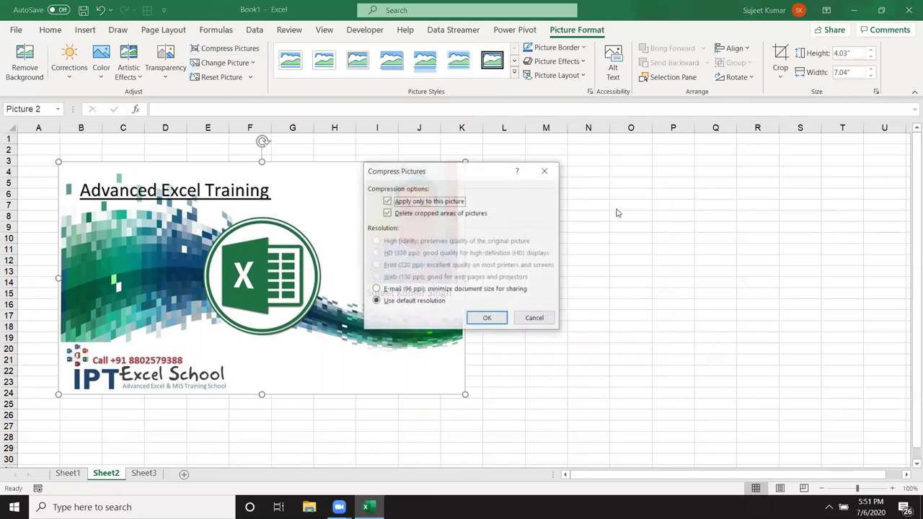
{"action": "left_click", "coordinate": [488, 319]}
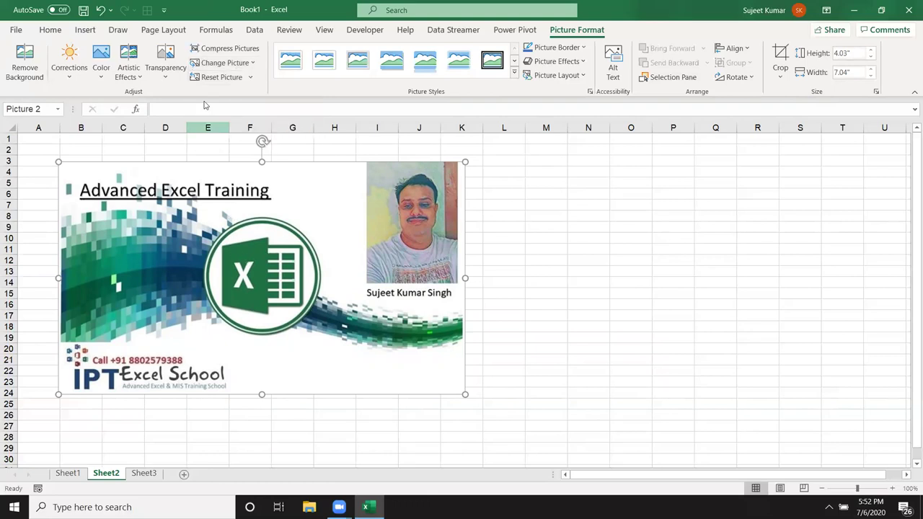
Reset the banner's formatting, then its picture and size back to 4.01 by 7.02 inches
{"action": "left_click", "coordinate": [253, 64]}
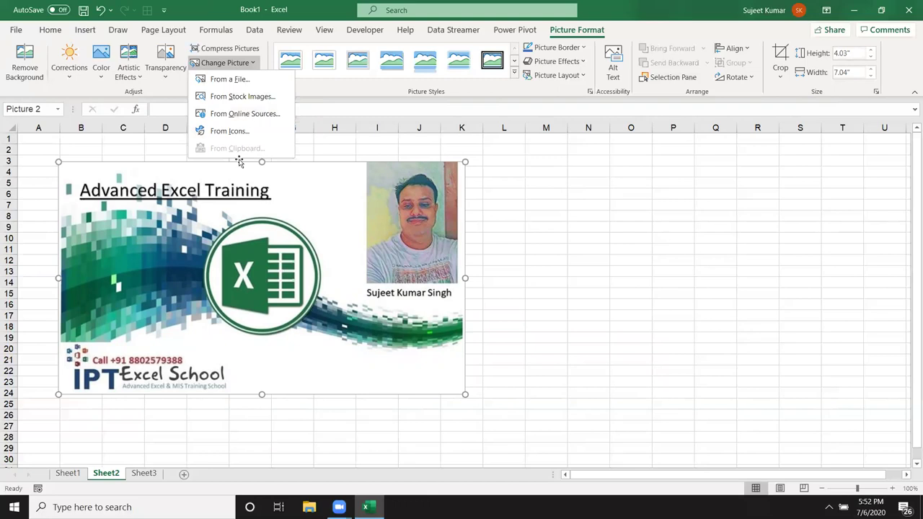
{"action": "left_click", "coordinate": [232, 232]}
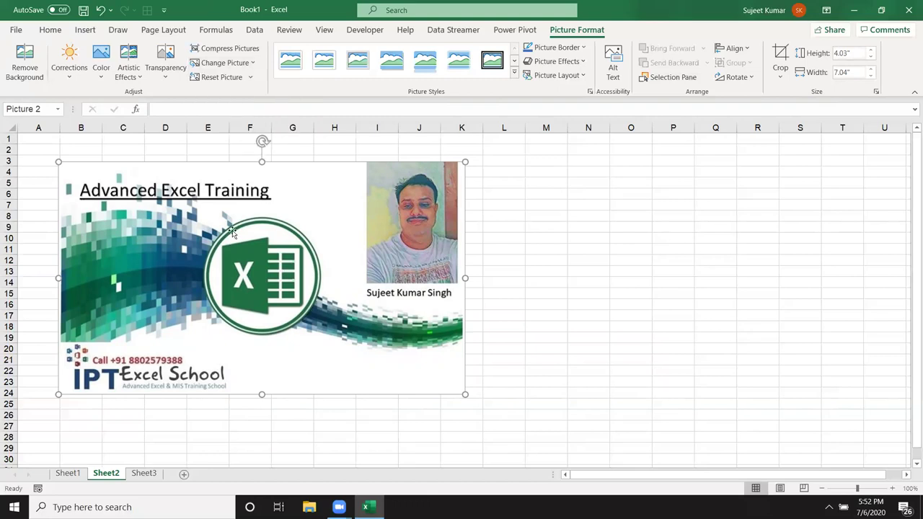
{"action": "left_click", "coordinate": [250, 77]}
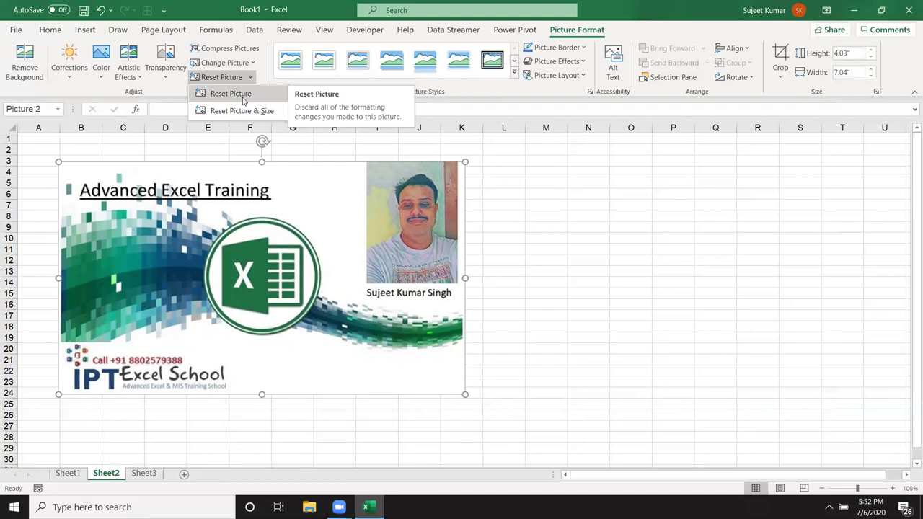
{"action": "left_click", "coordinate": [244, 98]}
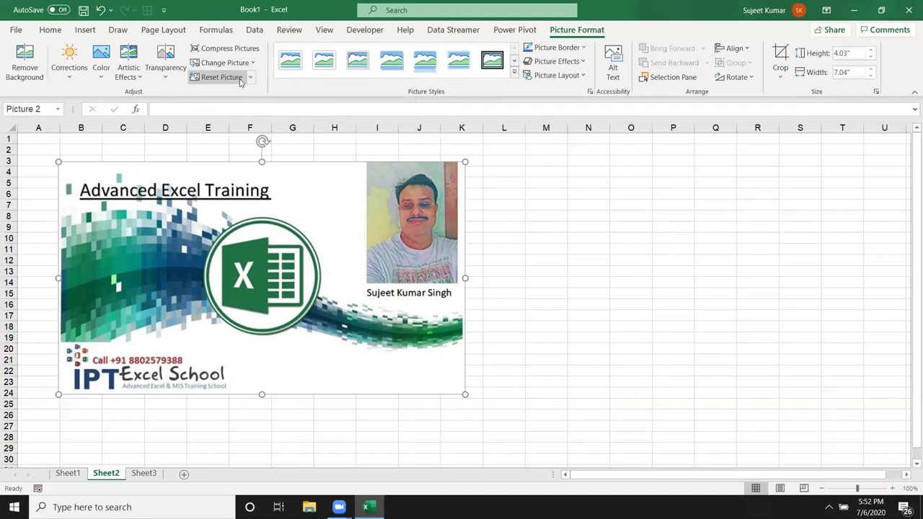
{"action": "left_click", "coordinate": [250, 78]}
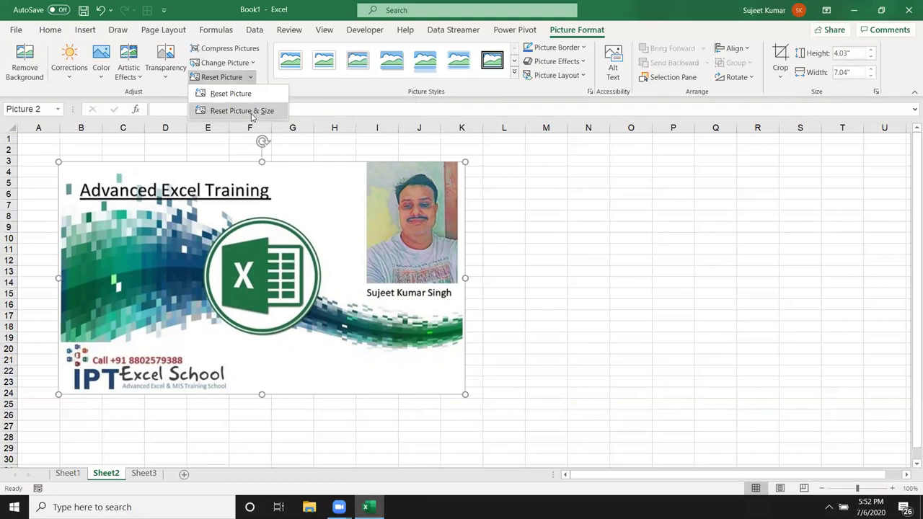
{"action": "left_click", "coordinate": [252, 112]}
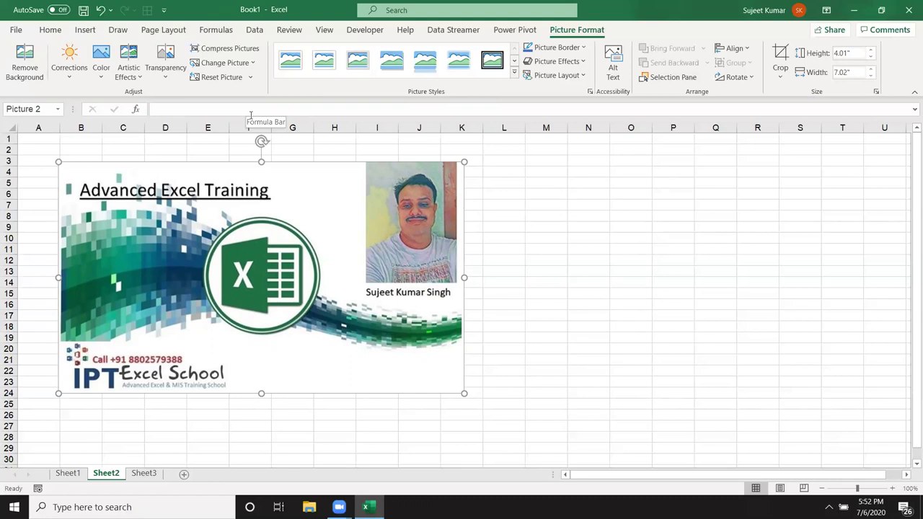
Browse picture styles without applying one and place the banner top-left across columns A–K
{"action": "mouse_move", "coordinate": [328, 248]}
{"action": "left_mouse_down"}
{"action": "mouse_move", "coordinate": [562, 278]}
{"action": "mouse_move", "coordinate": [487, 272]}
{"action": "left_mouse_up"}
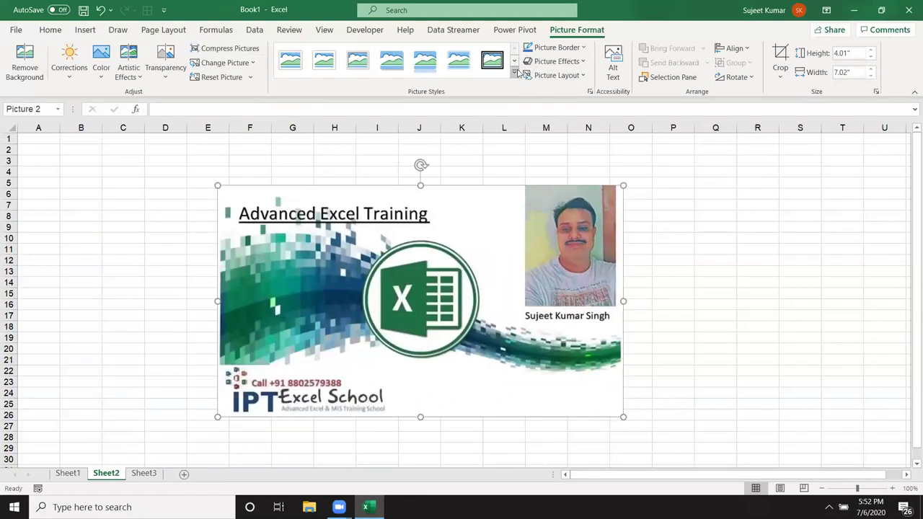
{"action": "left_click", "coordinate": [516, 72]}
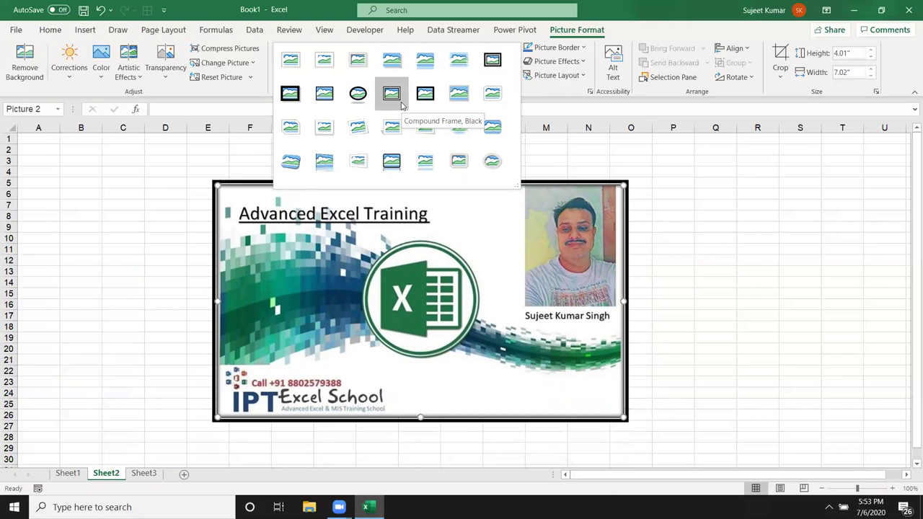
{"action": "key", "text": "Escape"}
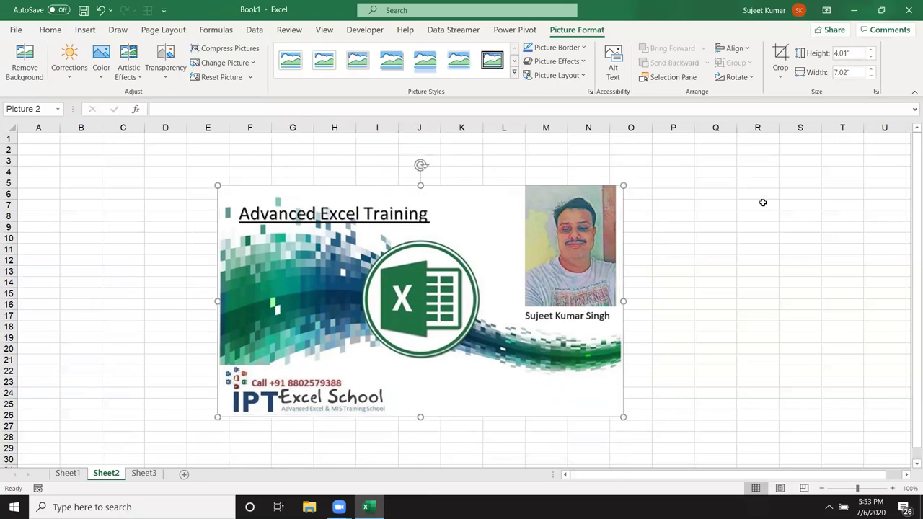
{"action": "left_click_drag", "start_coordinate": [468, 241], "coordinate": [304, 206]}
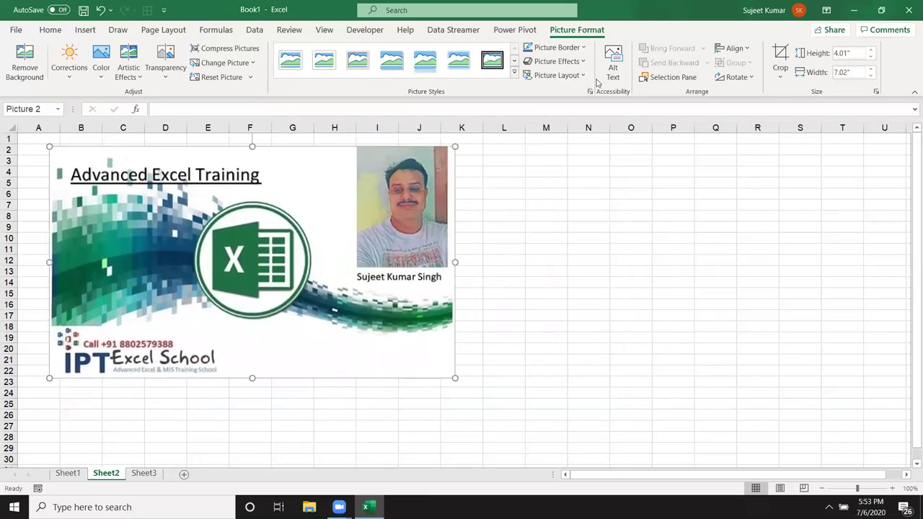
Outline the banner picture with a red border and set its weight to 6 pt
{"action": "left_click", "coordinate": [585, 47]}
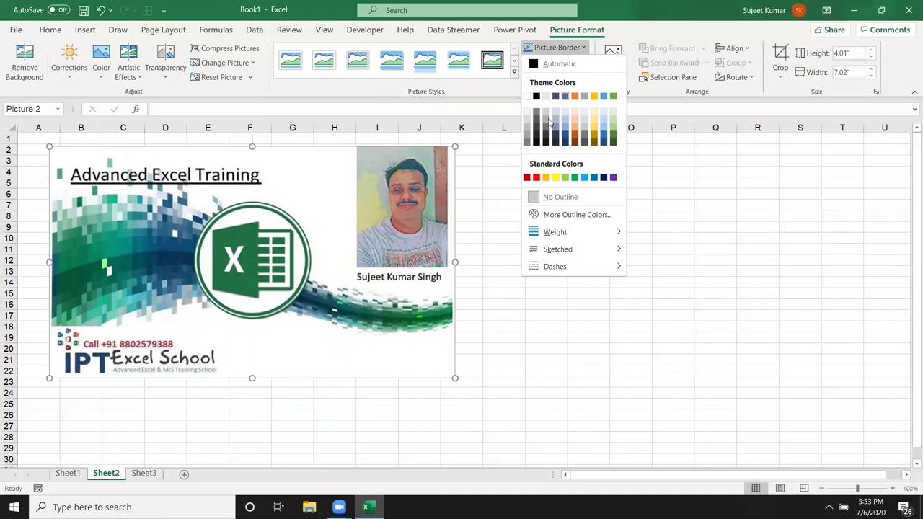
{"action": "left_click", "coordinate": [537, 181]}
{"action": "left_click", "coordinate": [516, 227]}
{"action": "left_click", "coordinate": [438, 261]}
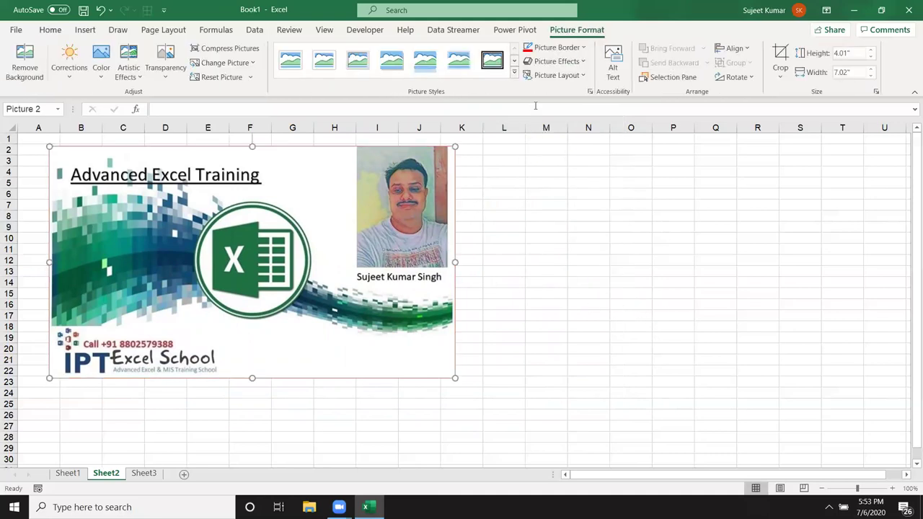
{"action": "left_click", "coordinate": [576, 47]}
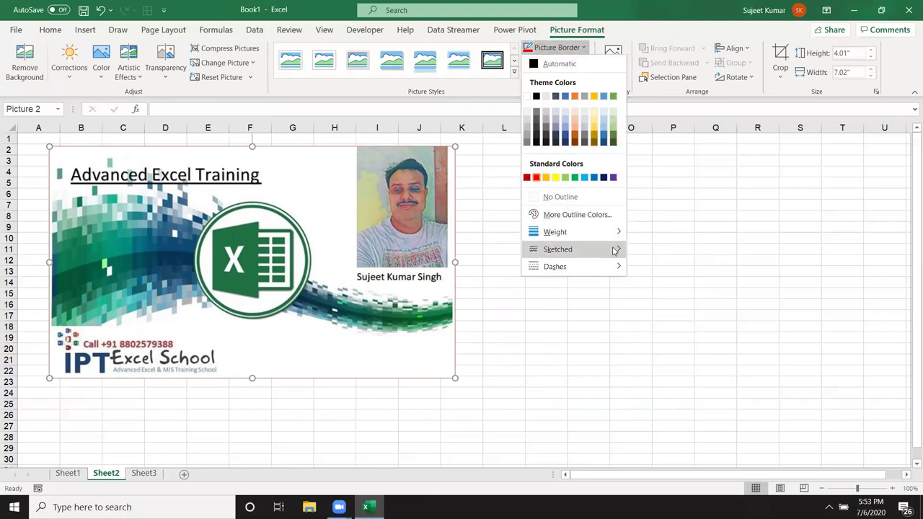
{"action": "mouse_move", "coordinate": [618, 249]}
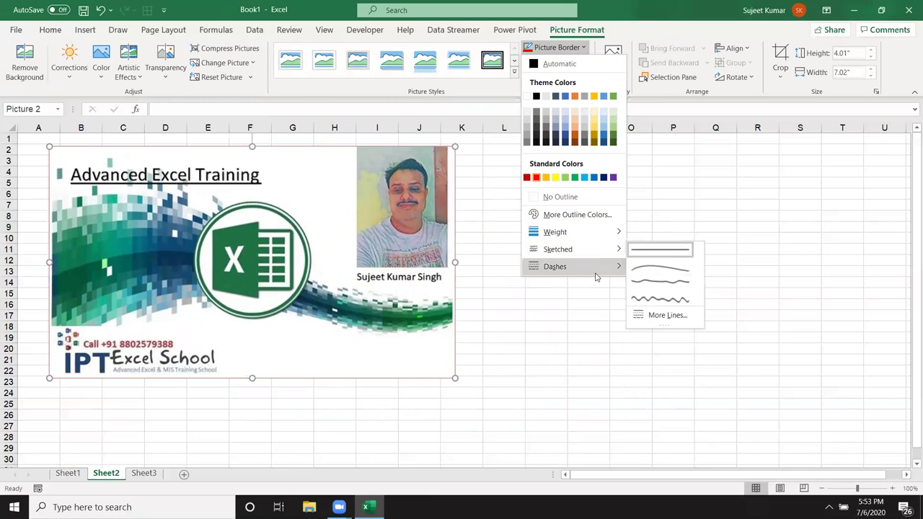
{"action": "mouse_move", "coordinate": [597, 266]}
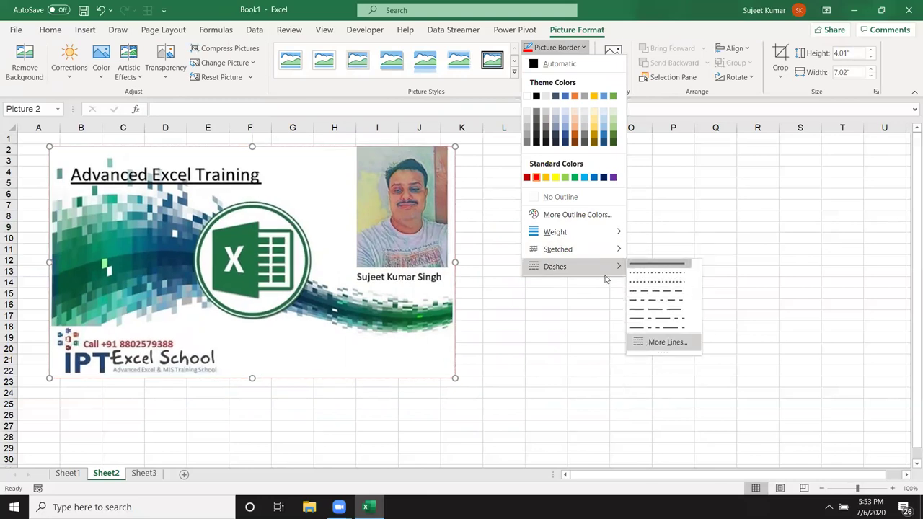
{"action": "mouse_move", "coordinate": [606, 232]}
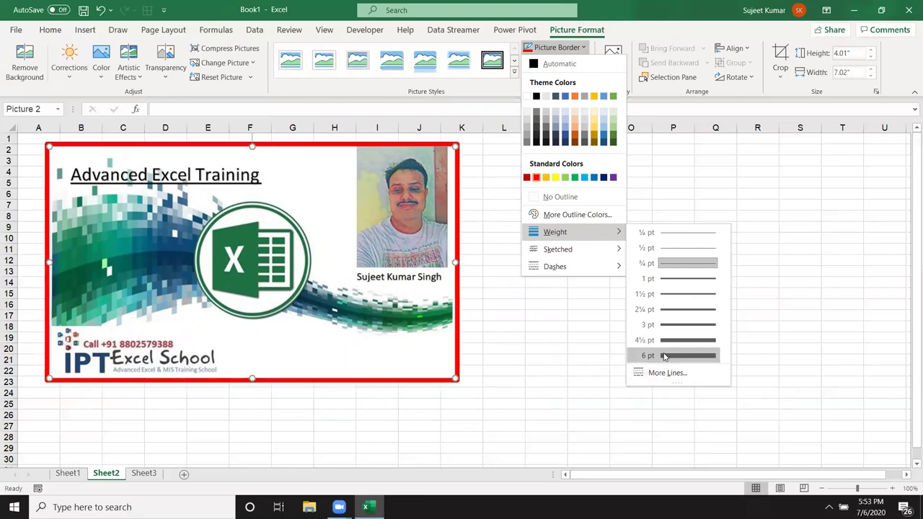
{"action": "left_click", "coordinate": [664, 355]}
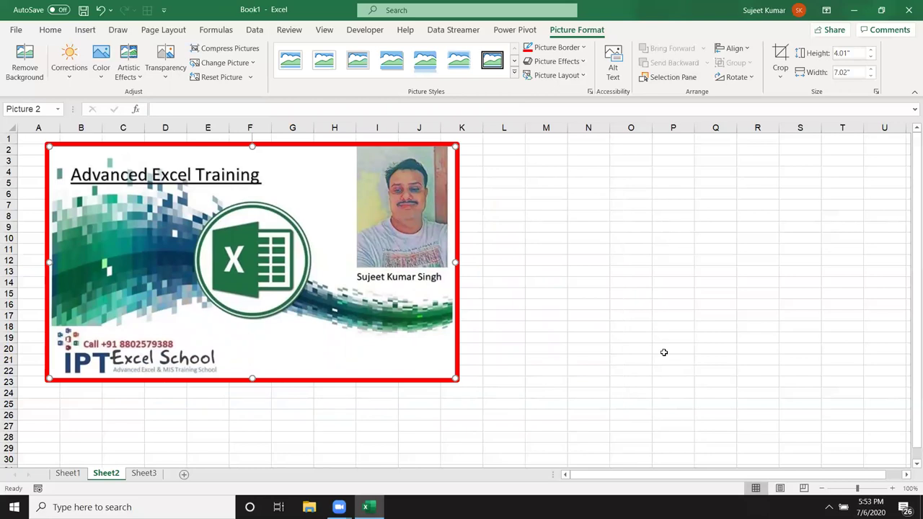
{"action": "left_click", "coordinate": [581, 63]}
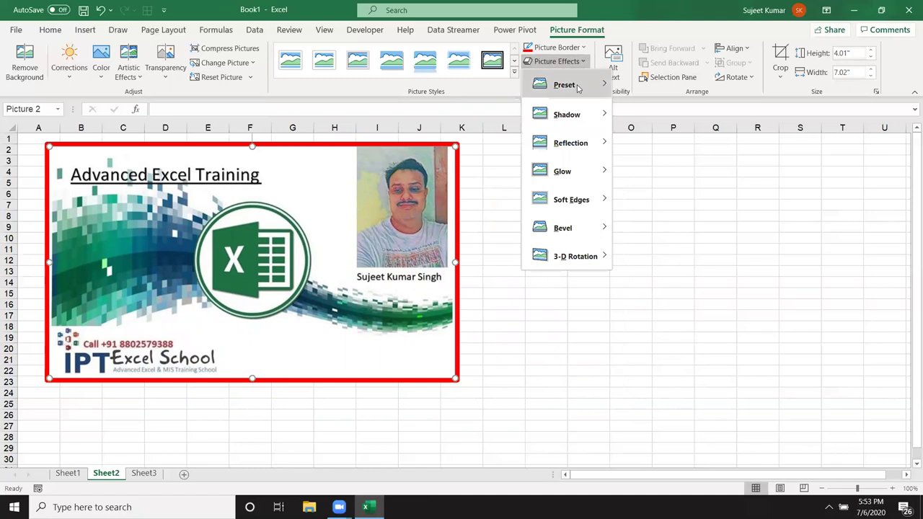
{"action": "mouse_move", "coordinate": [578, 87]}
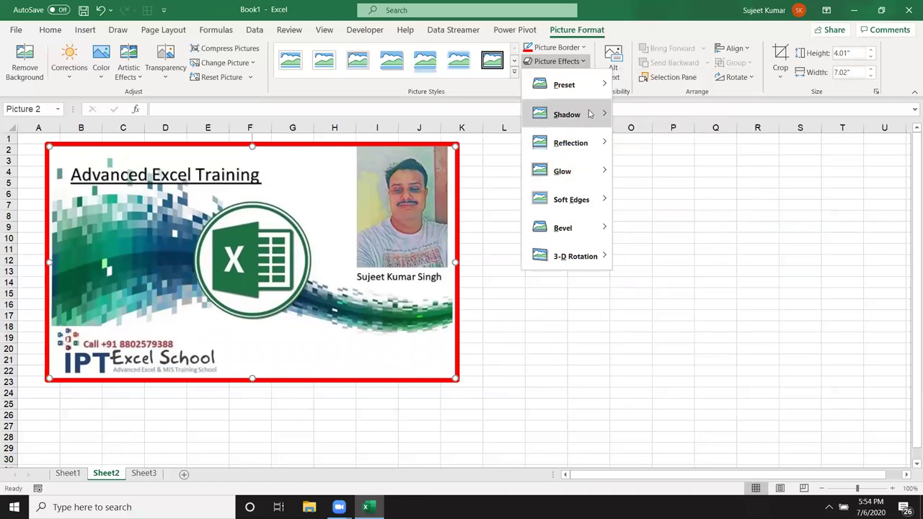
{"action": "mouse_move", "coordinate": [588, 199]}
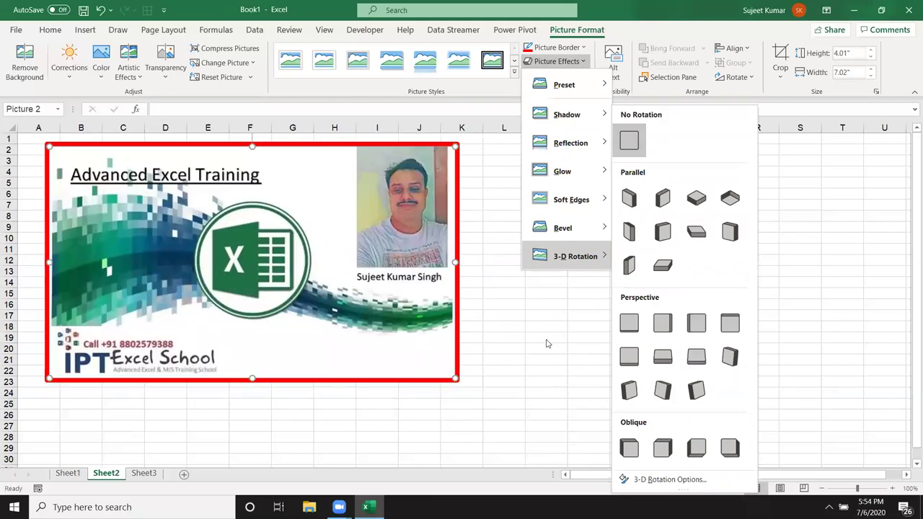
{"action": "left_click", "coordinate": [519, 288]}
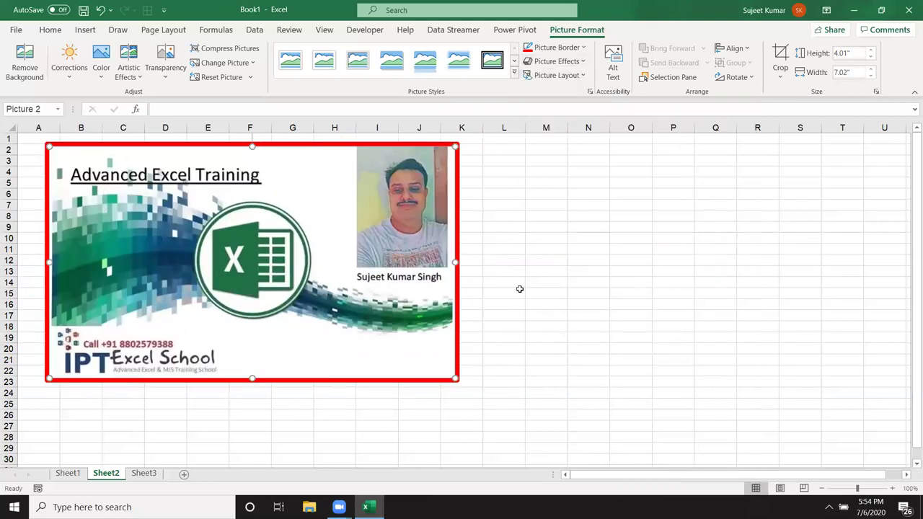
{"action": "left_click", "coordinate": [586, 75]}
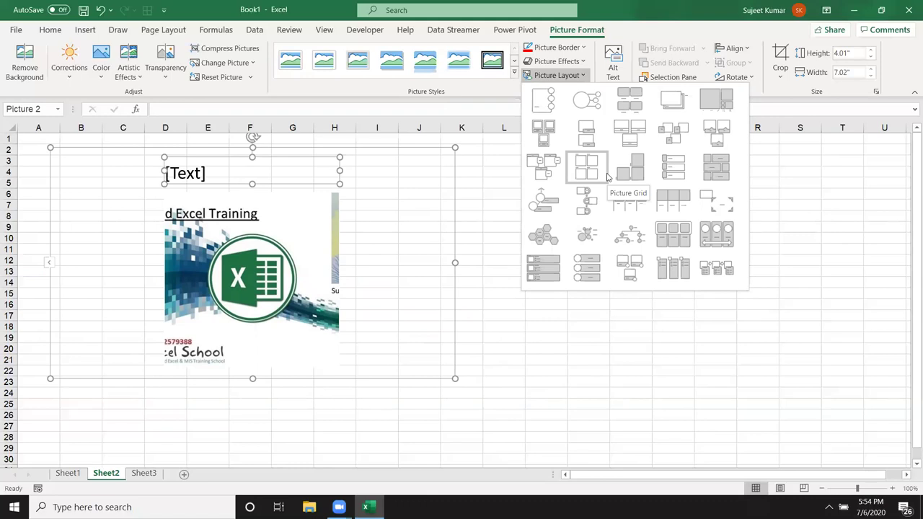
{"action": "left_click", "coordinate": [529, 379]}
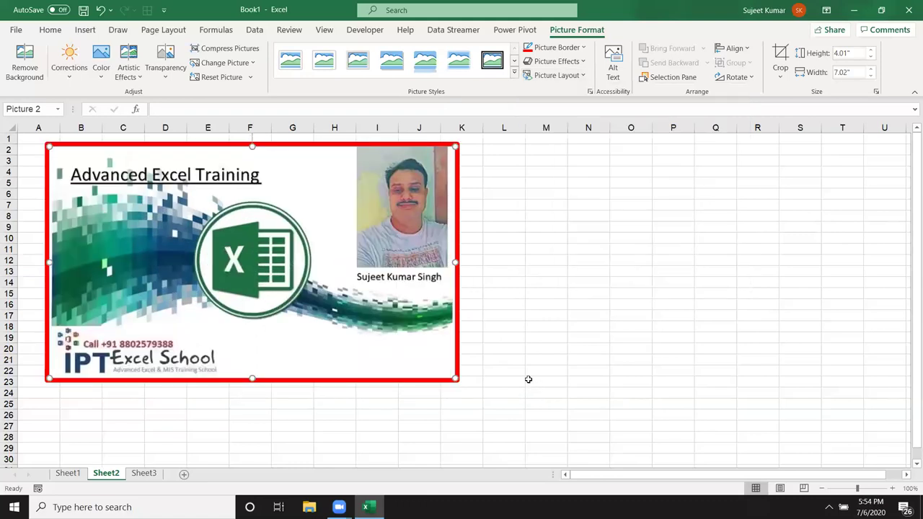
{"action": "left_click", "coordinate": [614, 69]}
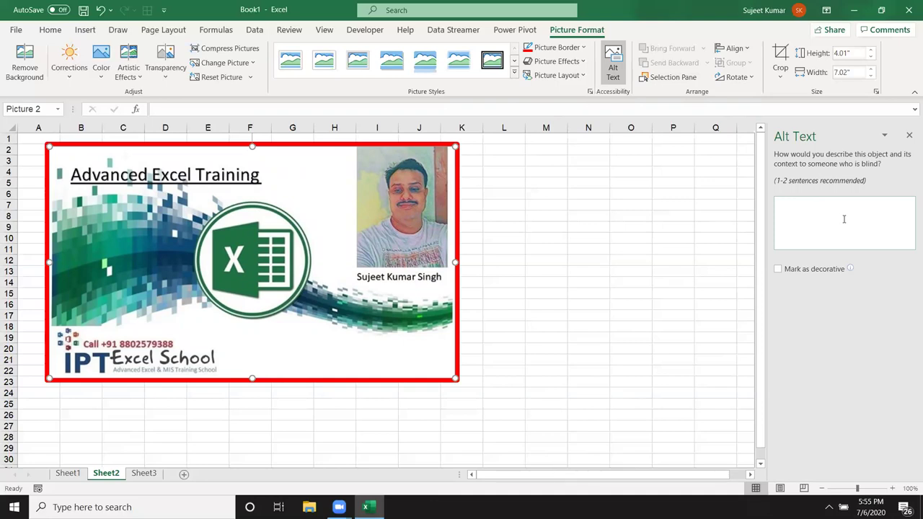
{"action": "left_click", "coordinate": [664, 249]}
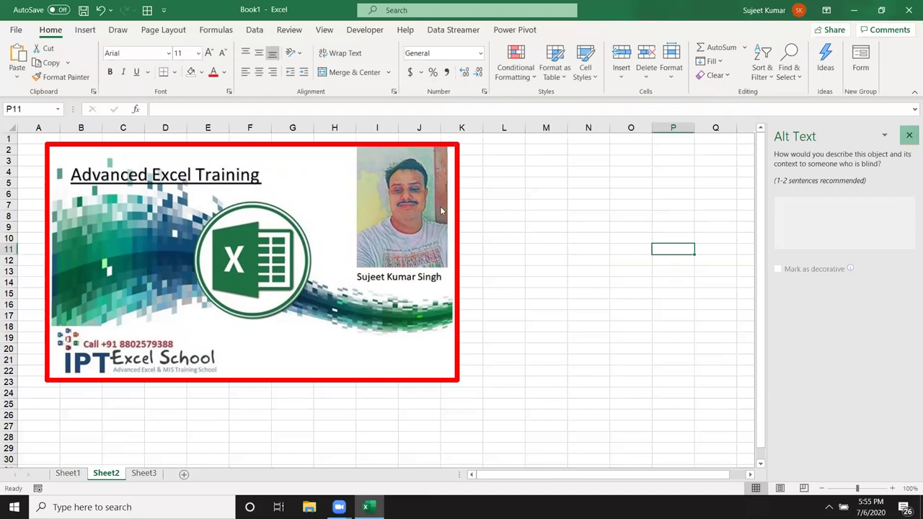
{"action": "left_click", "coordinate": [909, 135]}
{"action": "left_click", "coordinate": [574, 31]}
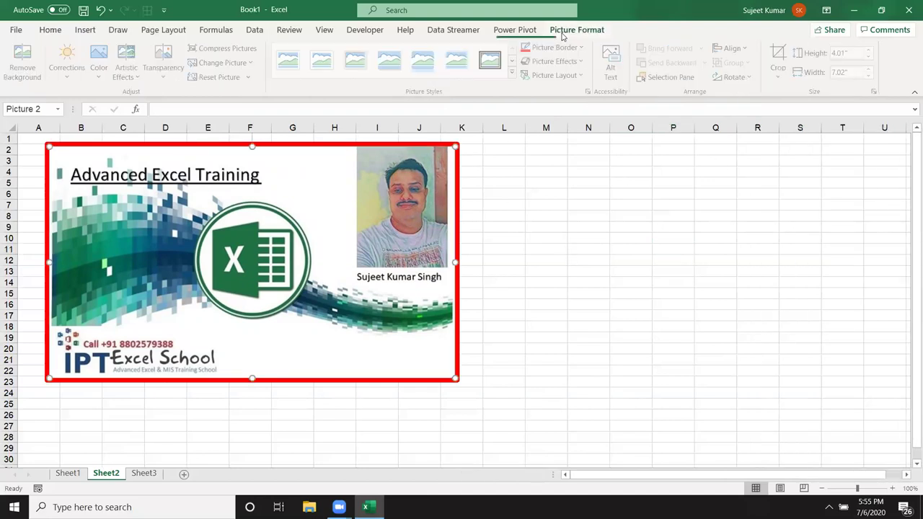
{"action": "left_click", "coordinate": [661, 78]}
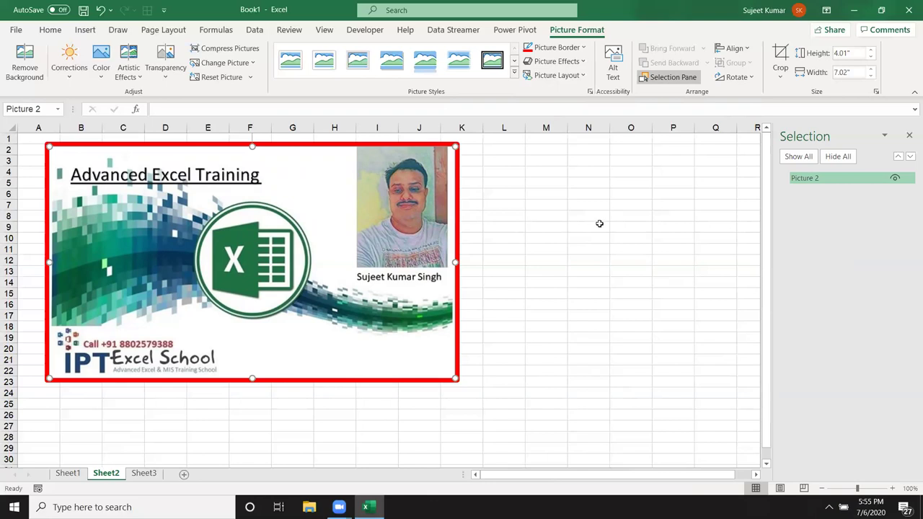
{"action": "left_click", "coordinate": [895, 179]}
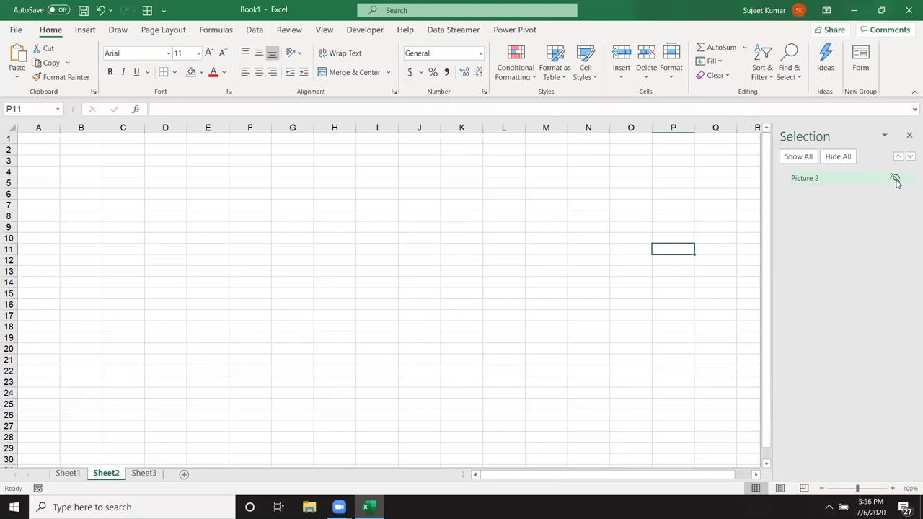
{"action": "left_click", "coordinate": [894, 179]}
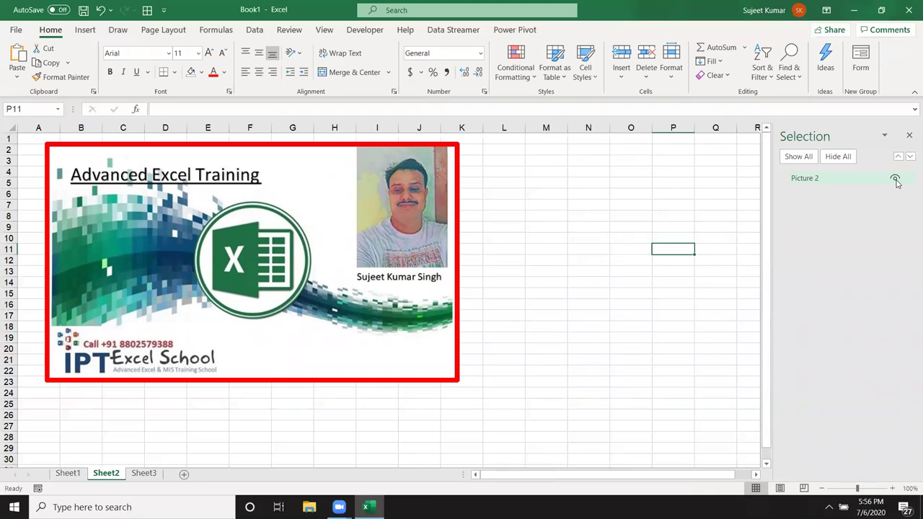
{"action": "left_click", "coordinate": [894, 178]}
{"action": "left_click", "coordinate": [894, 178]}
{"action": "left_click", "coordinate": [908, 135]}
{"action": "left_click_drag", "start_coordinate": [286, 273], "coordinate": [265, 276]}
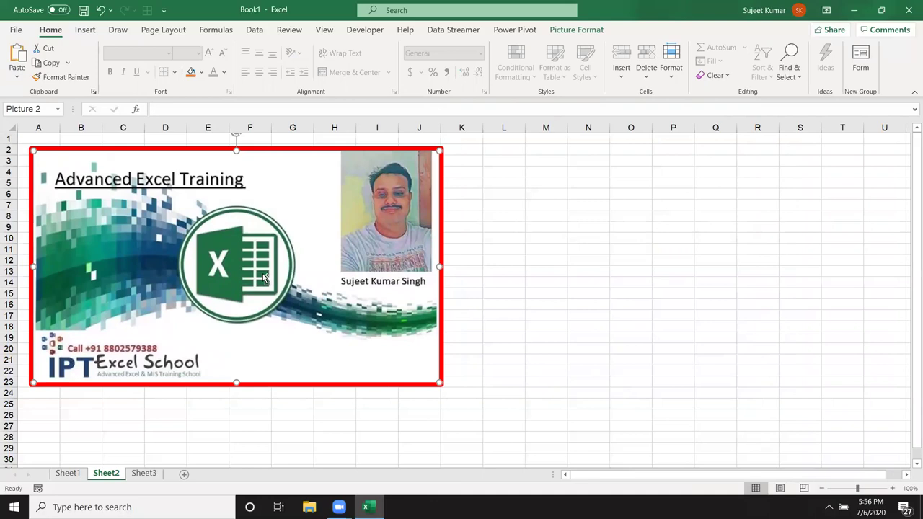
{"action": "left_click_drag", "start_coordinate": [264, 276], "coordinate": [613, 285]}
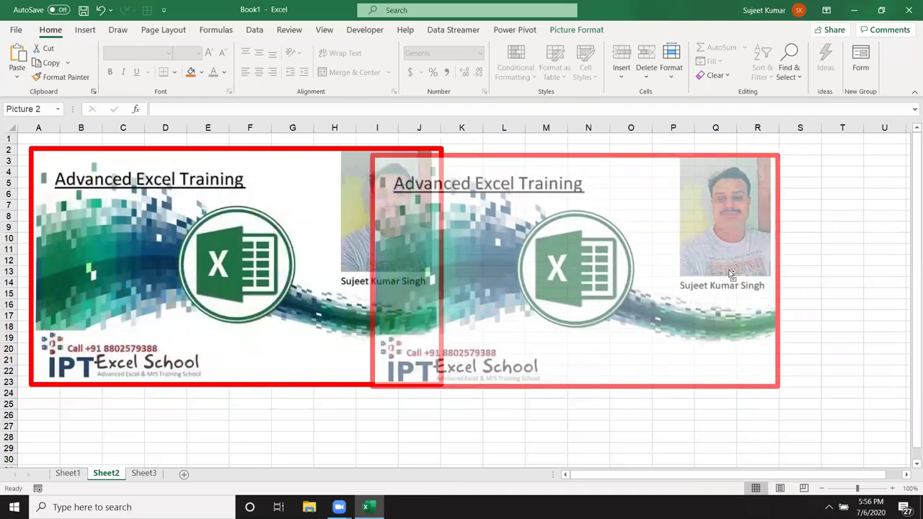
{"action": "left_click_drag", "start_coordinate": [612, 284], "coordinate": [684, 270]}
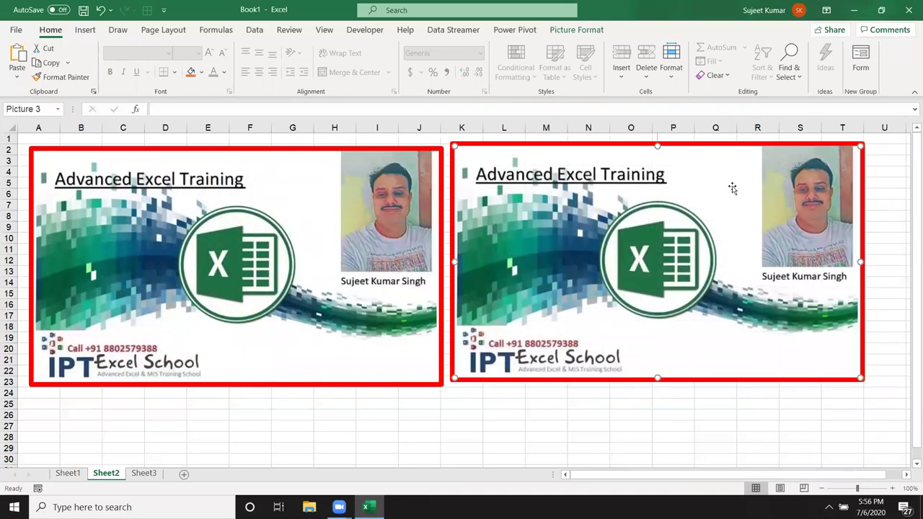
{"action": "left_click", "coordinate": [563, 29]}
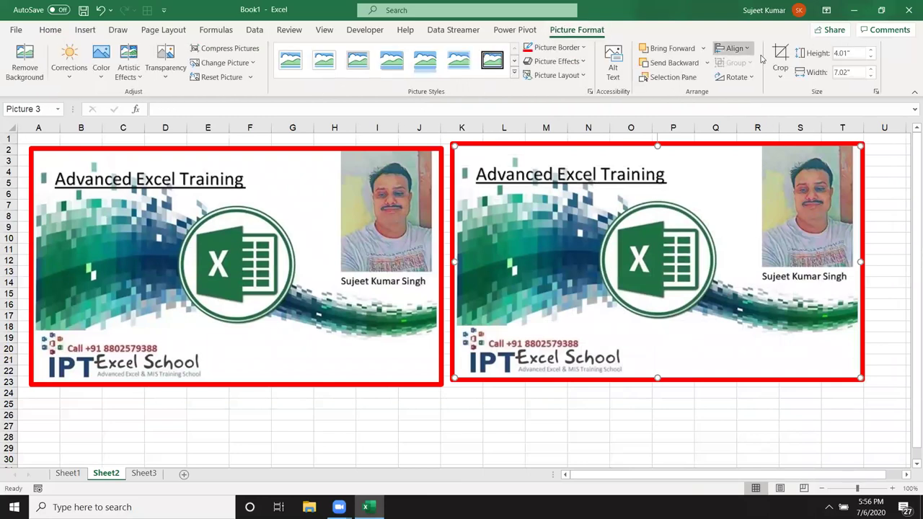
{"action": "left_click", "coordinate": [687, 83]}
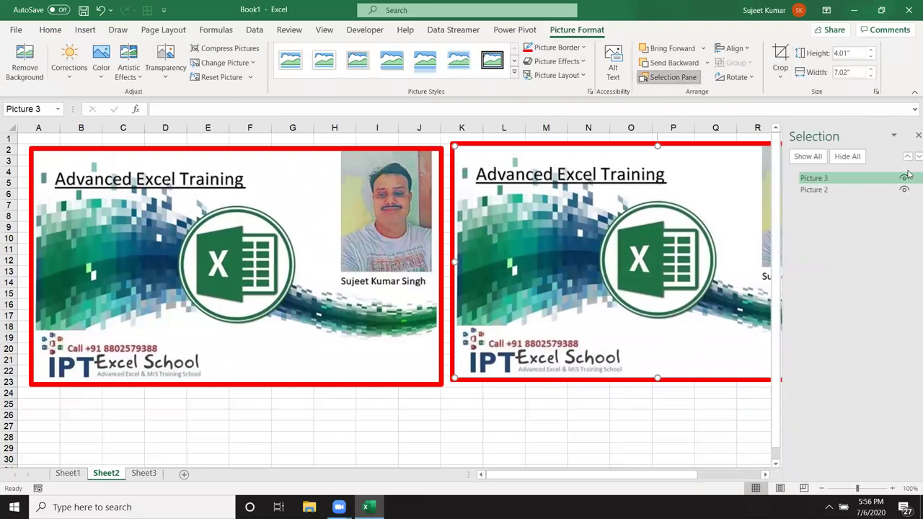
{"action": "left_click", "coordinate": [895, 190]}
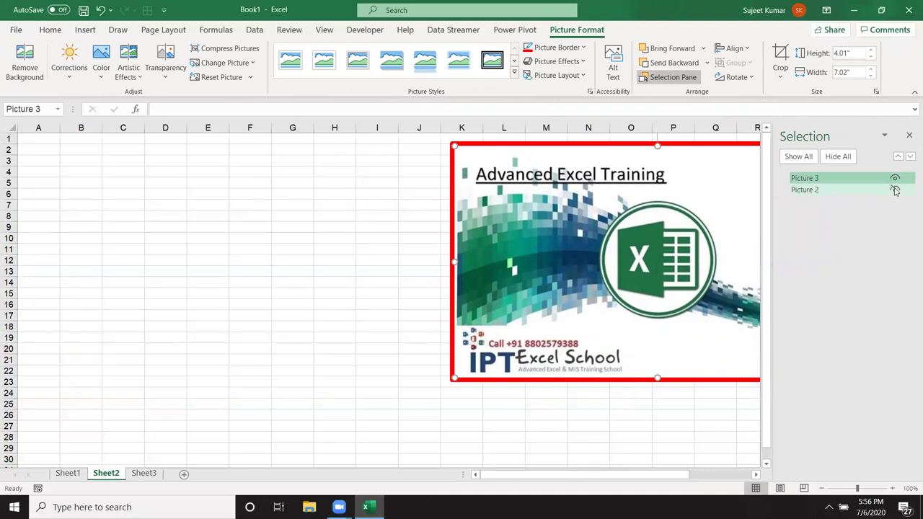
{"action": "left_click", "coordinate": [894, 179]}
{"action": "left_click", "coordinate": [894, 190]}
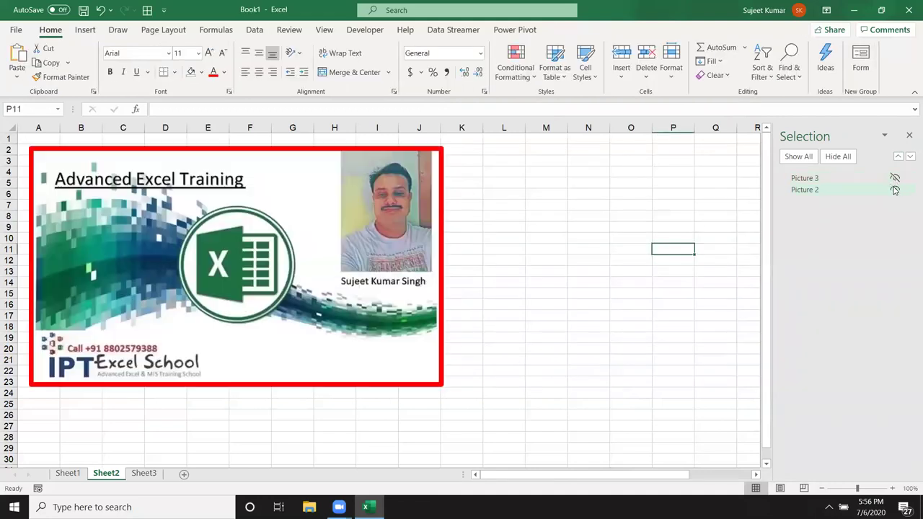
{"action": "left_click", "coordinate": [895, 178]}
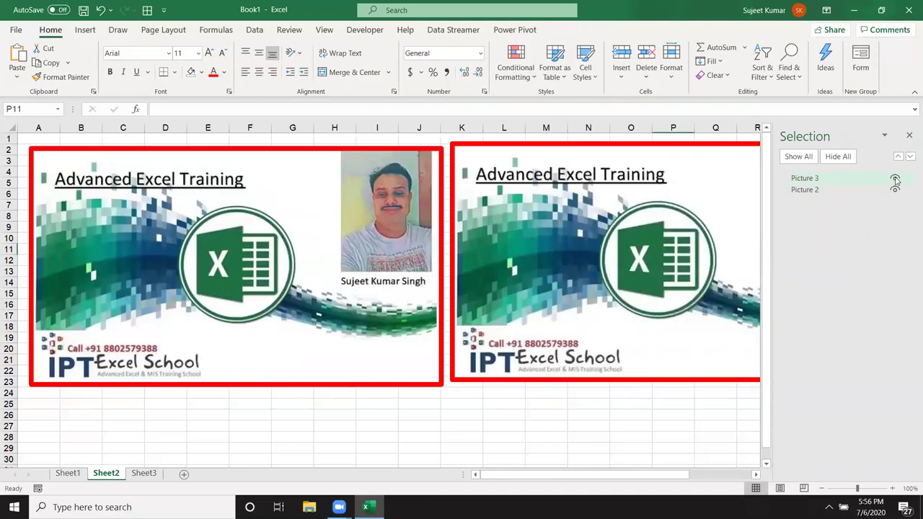
{"action": "left_click", "coordinate": [908, 136]}
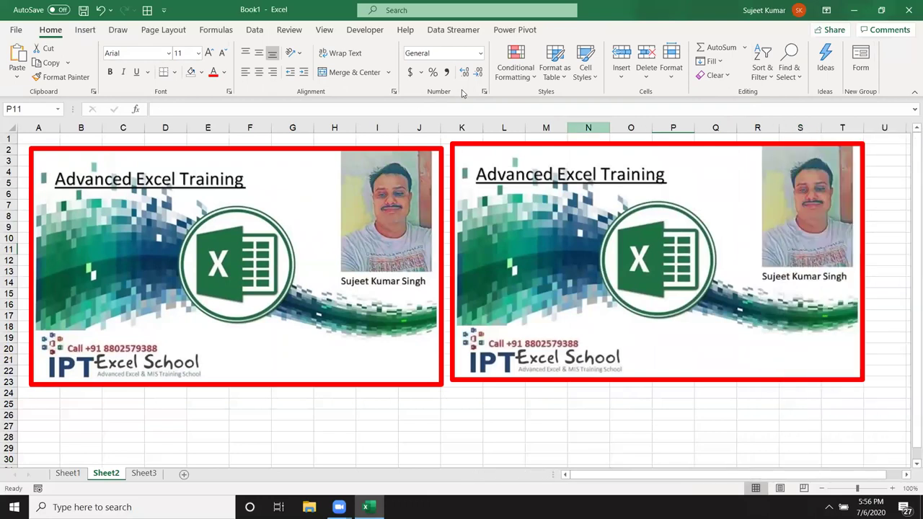
{"action": "left_click", "coordinate": [505, 166]}
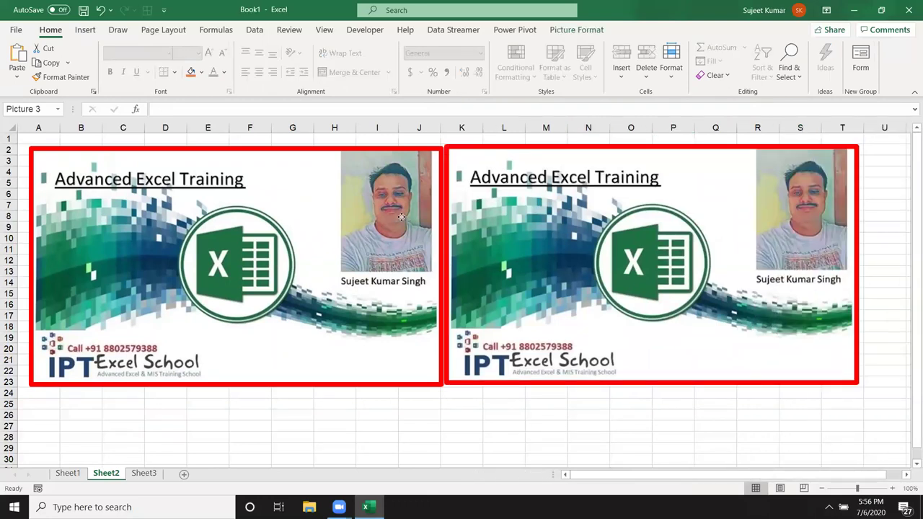
{"action": "left_click_drag", "start_coordinate": [540, 203], "coordinate": [390, 209]}
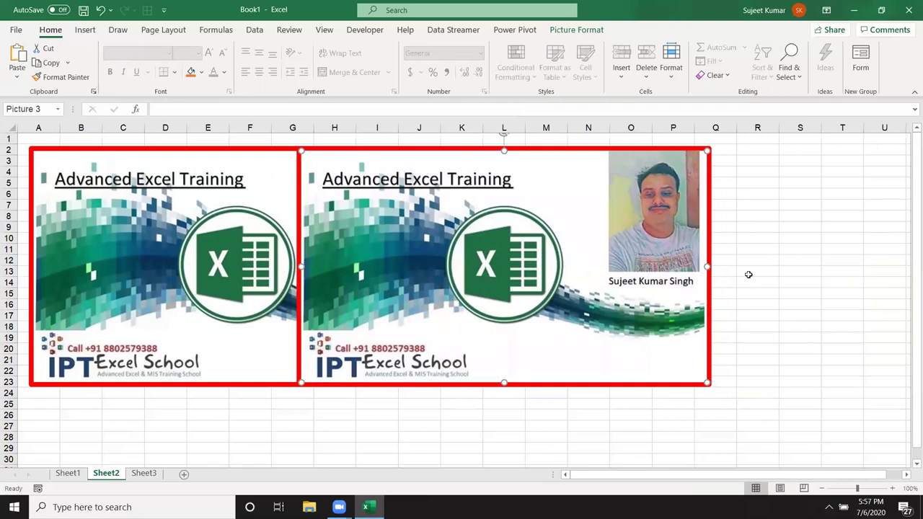
{"action": "left_click", "coordinate": [749, 272]}
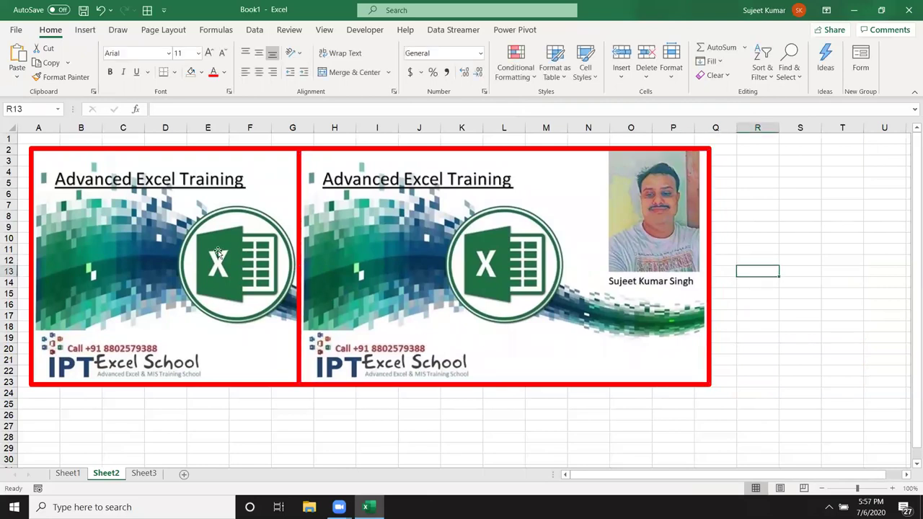
{"action": "left_click", "coordinate": [275, 337]}
{"action": "left_click", "coordinate": [516, 30]}
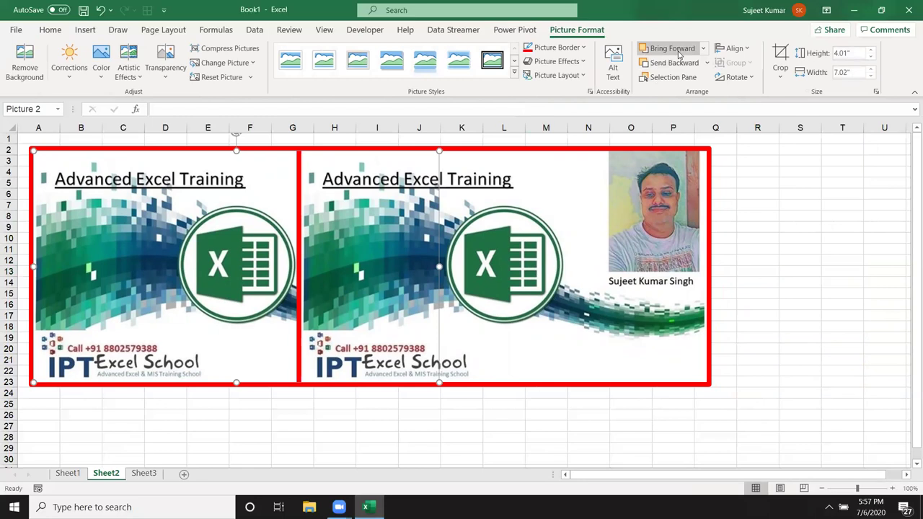
Try Bring Forward and Send Backward, then nudge the right banner slightly down and right
{"action": "left_click", "coordinate": [678, 52]}
{"action": "left_click", "coordinate": [678, 63]}
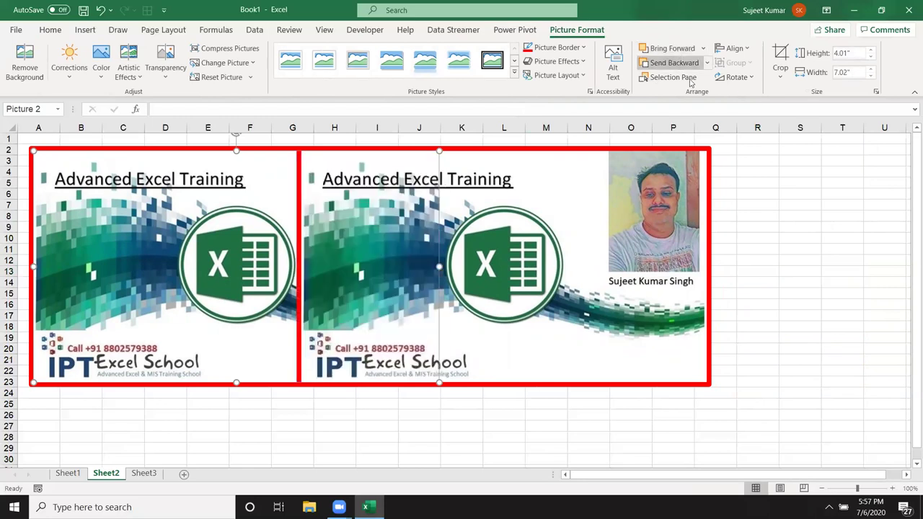
{"action": "left_click", "coordinate": [788, 266]}
{"action": "left_click_drag", "start_coordinate": [563, 247], "coordinate": [593, 271]}
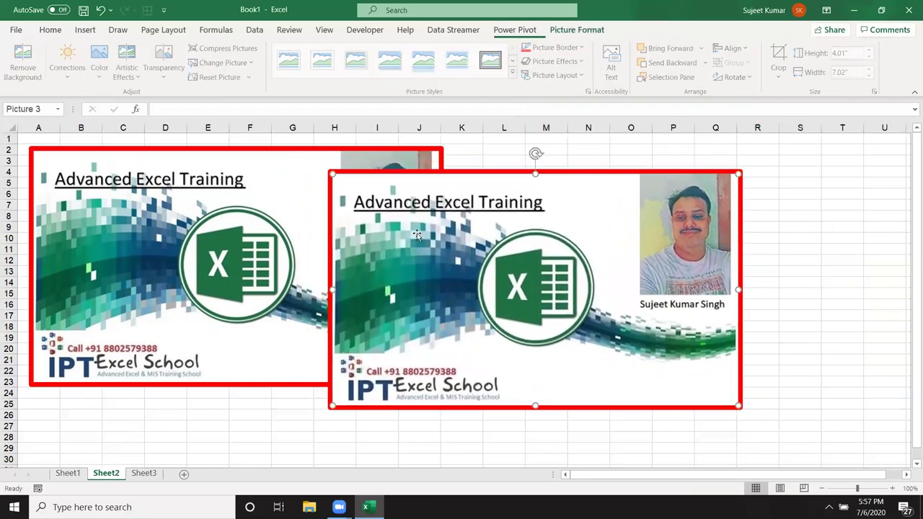
Select both banners and align their tops
{"action": "left_click", "coordinate": [292, 177]}
{"action": "left_click", "coordinate": [734, 49]}
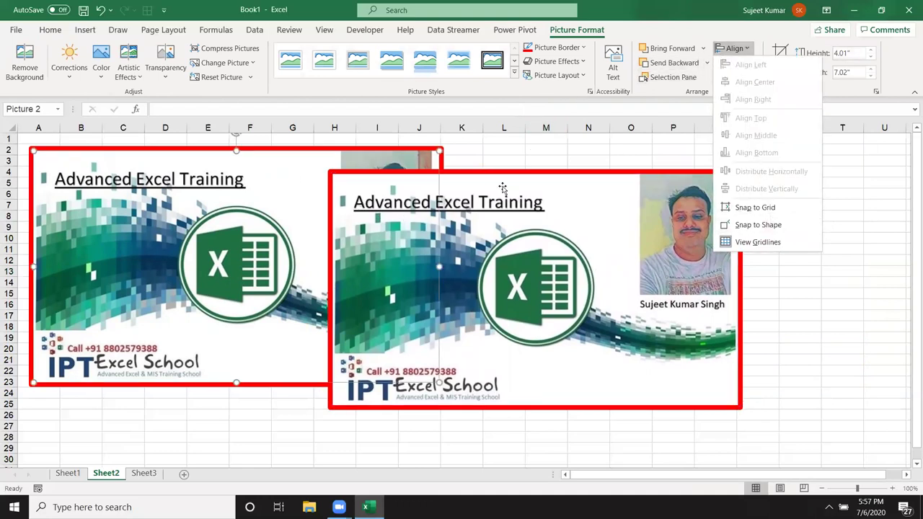
{"action": "key", "text": "Escape"}
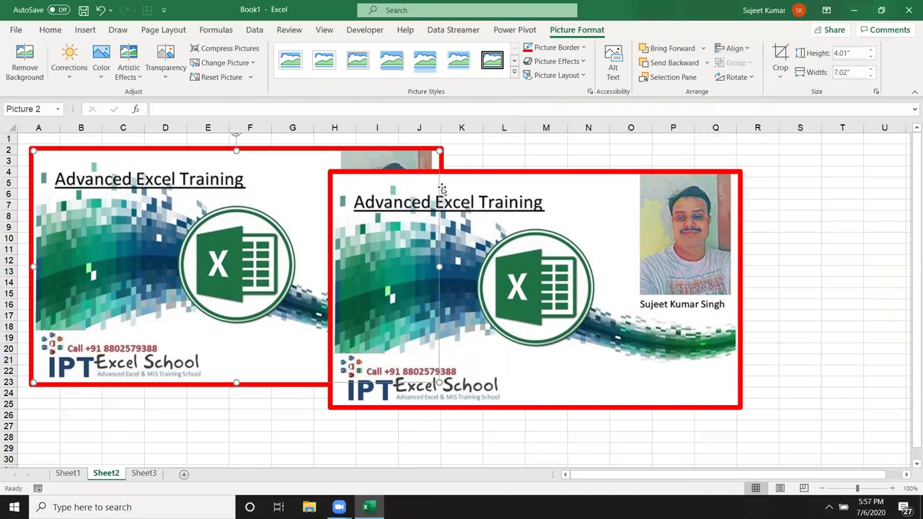
{"action": "left_click", "coordinate": [603, 203], "text": "ctrl"}
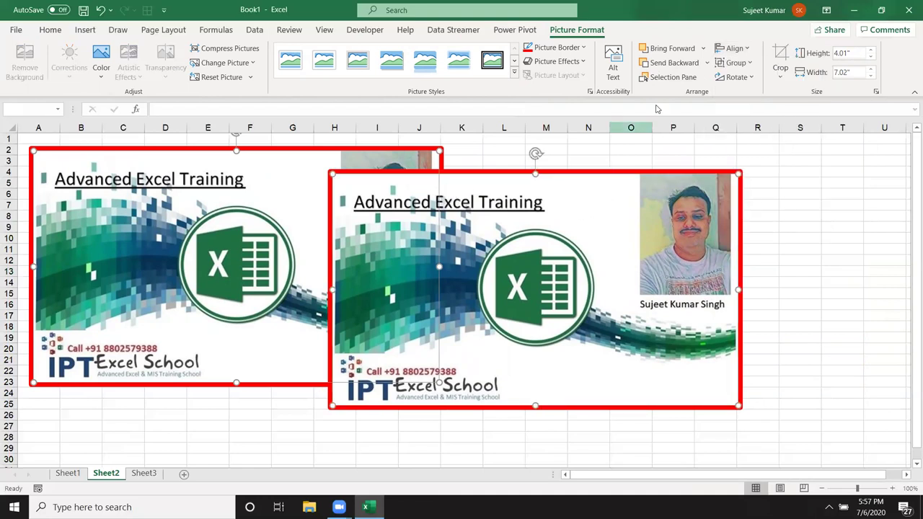
{"action": "left_click", "coordinate": [734, 47]}
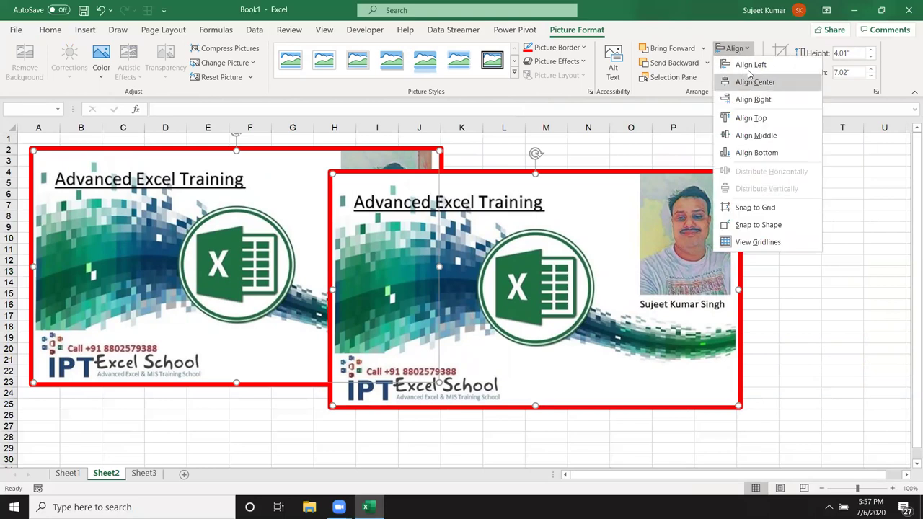
{"action": "left_click", "coordinate": [757, 118]}
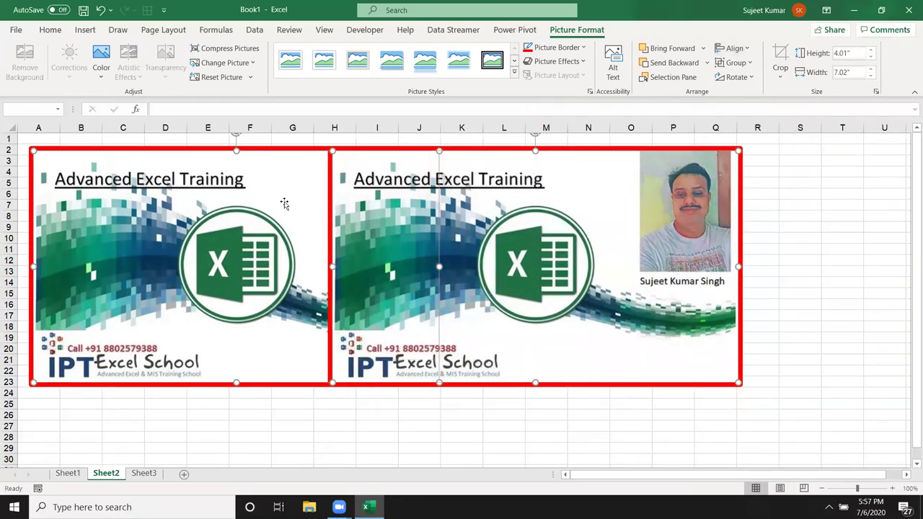
Browse the Group and Rotate options without applying any, then deselect the banners
{"action": "left_click", "coordinate": [740, 66]}
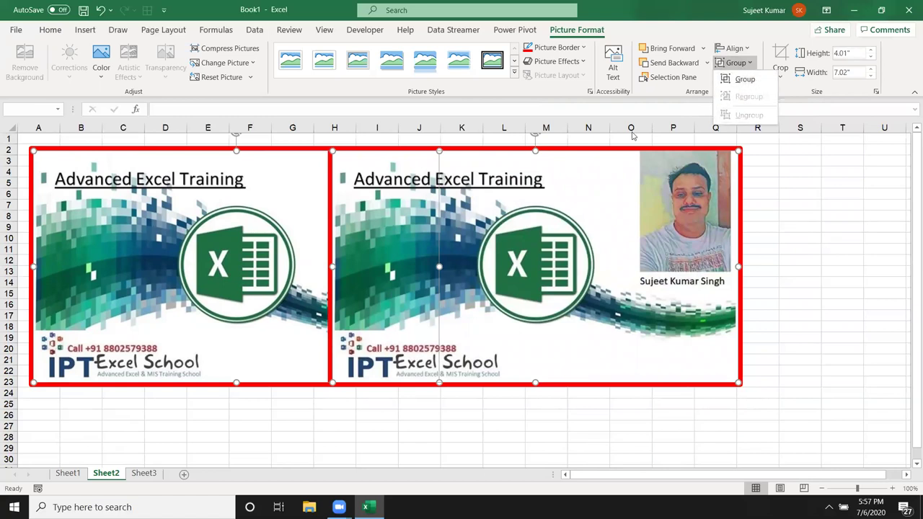
{"action": "left_click", "coordinate": [690, 235]}
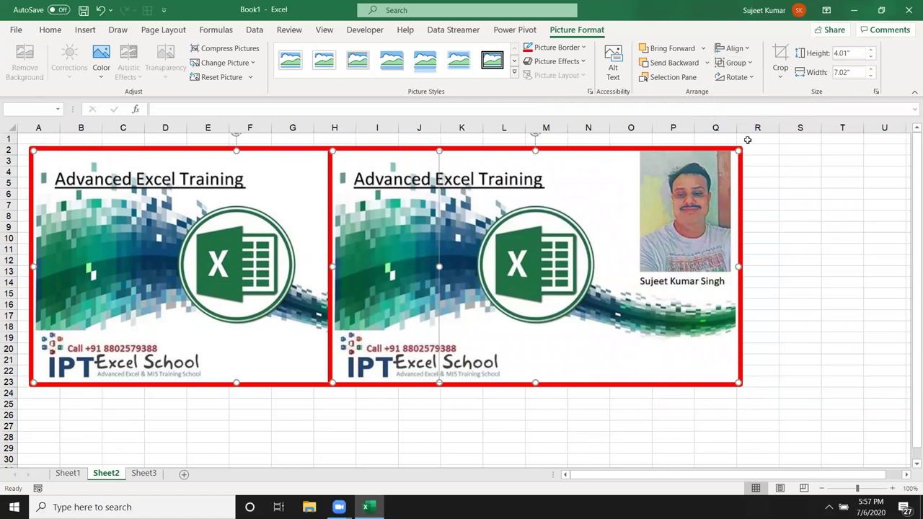
{"action": "left_click", "coordinate": [742, 77]}
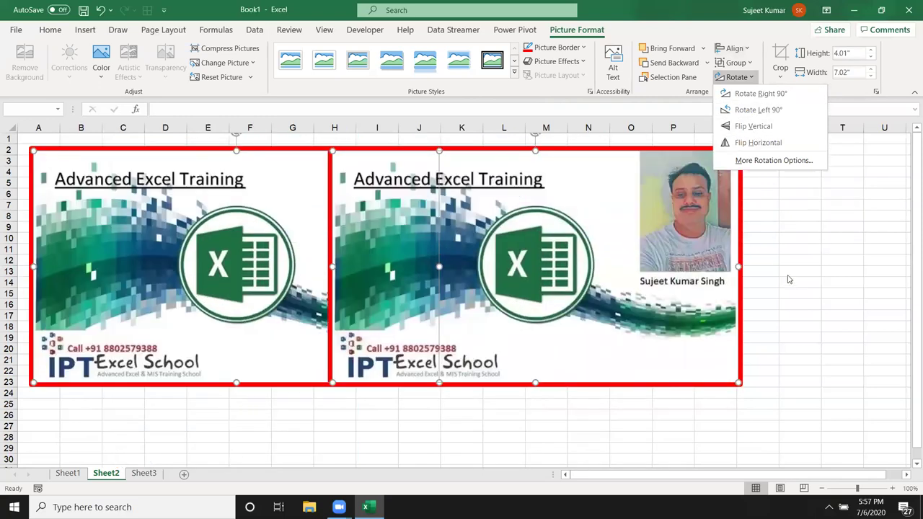
{"action": "left_click", "coordinate": [799, 291]}
{"action": "left_click", "coordinate": [584, 432]}
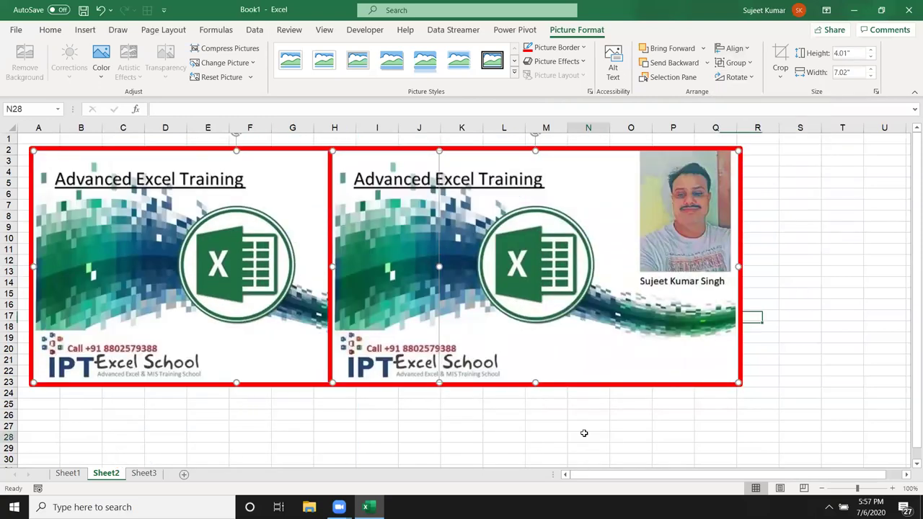
Undo the duplicate banner, crop the right-side photo to 4.01 by 5.21 inches, then delete the picture
{"action": "key", "text": "ctrl+z"}
{"action": "key", "text": "ctrl+z"}
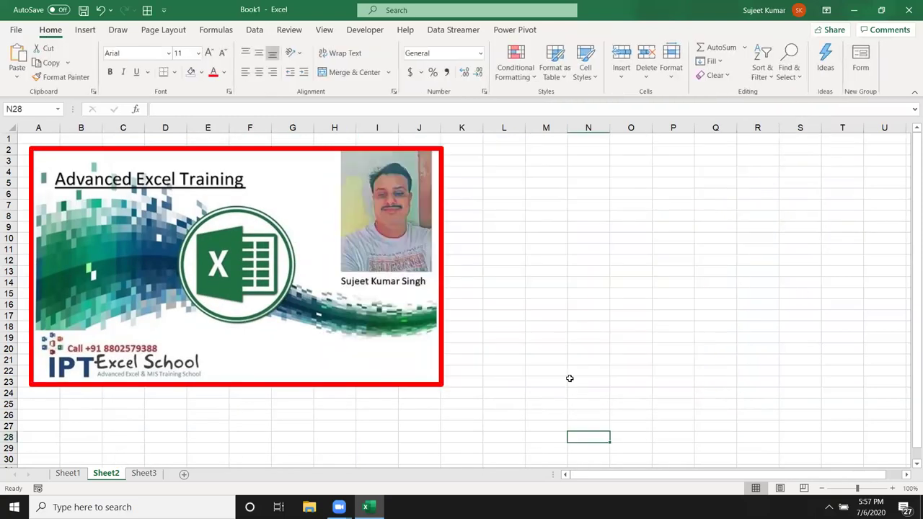
{"action": "left_click", "coordinate": [324, 160]}
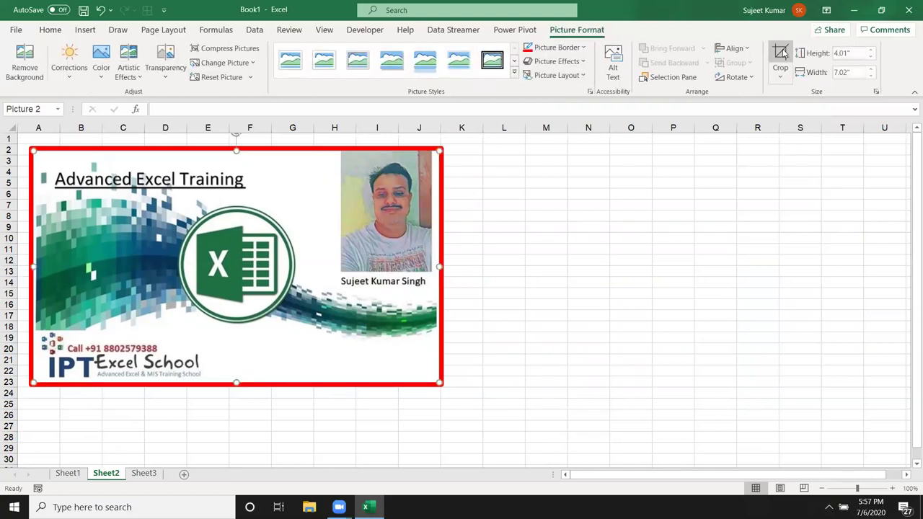
{"action": "left_click", "coordinate": [781, 55]}
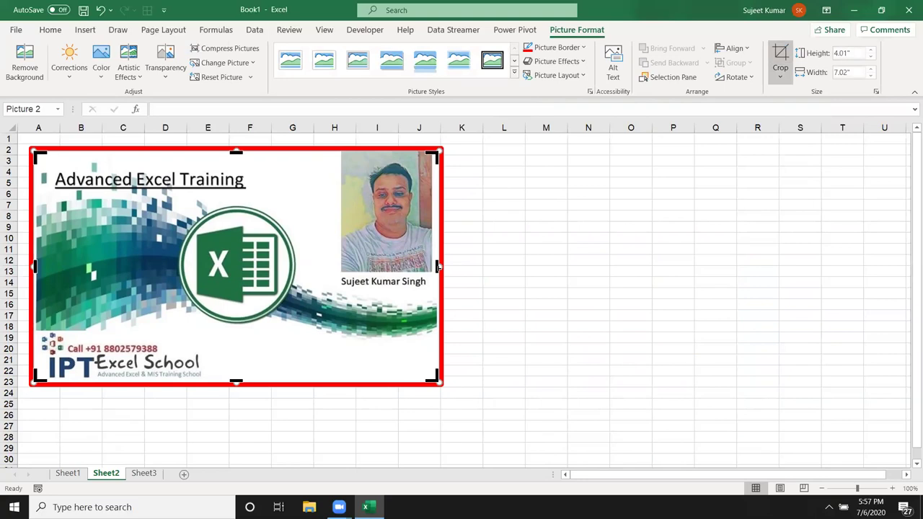
{"action": "left_click_drag", "start_coordinate": [437, 267], "coordinate": [334, 268]}
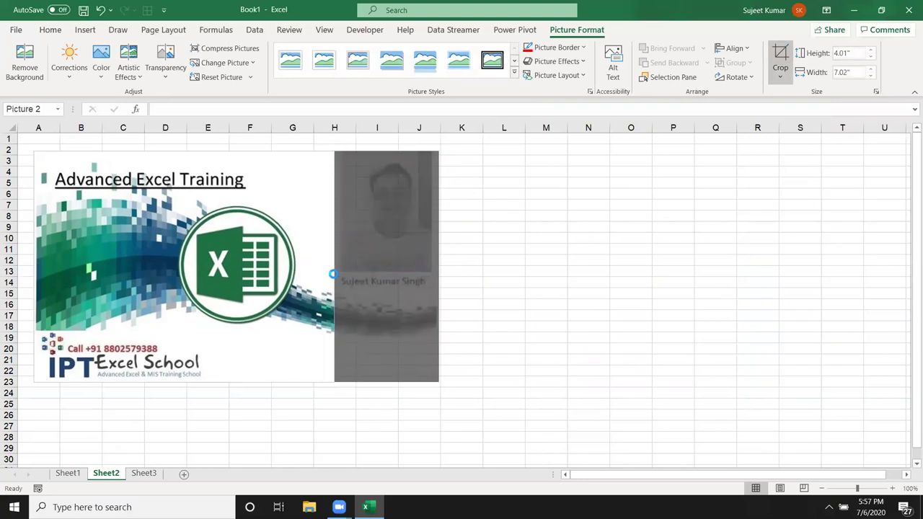
{"action": "left_click", "coordinate": [549, 289]}
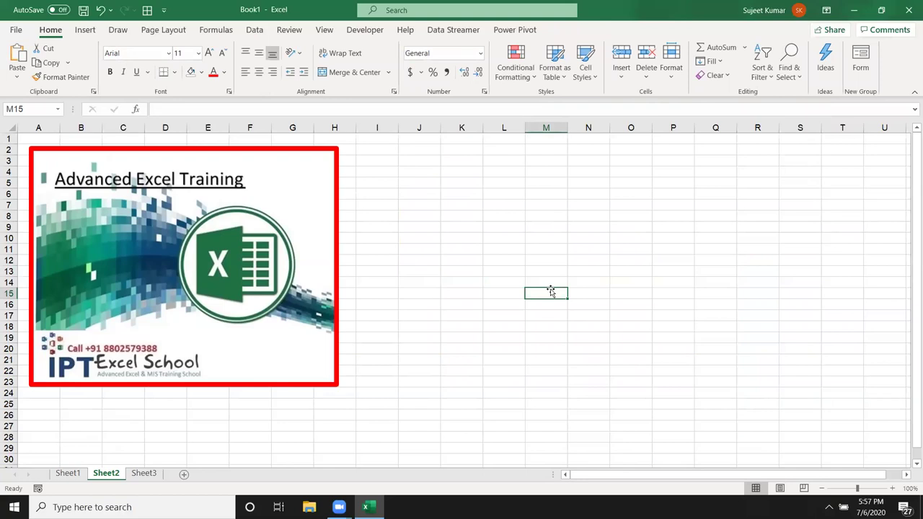
{"action": "left_click", "coordinate": [307, 256]}
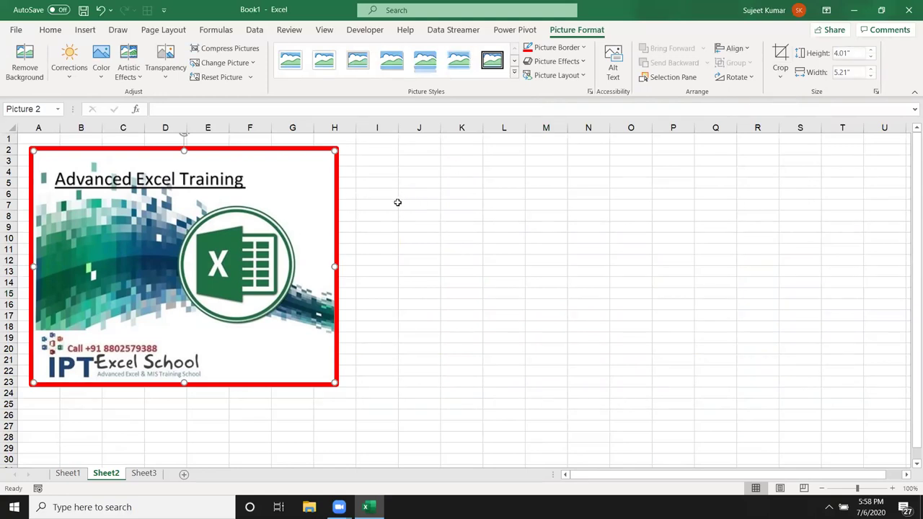
{"action": "key", "text": "Delete"}
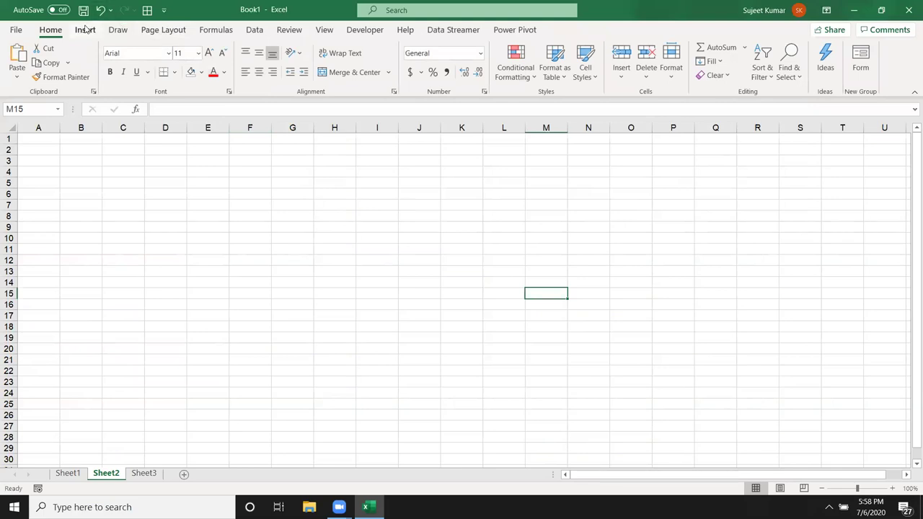
Insert a Rectangle shape drawn from cell C4 to about H10
{"action": "left_click", "coordinate": [85, 29]}
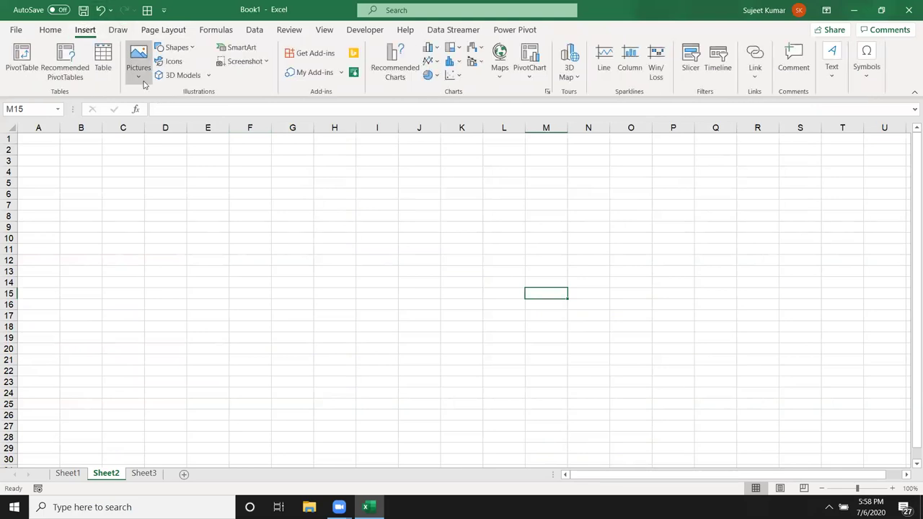
{"action": "left_click", "coordinate": [193, 51]}
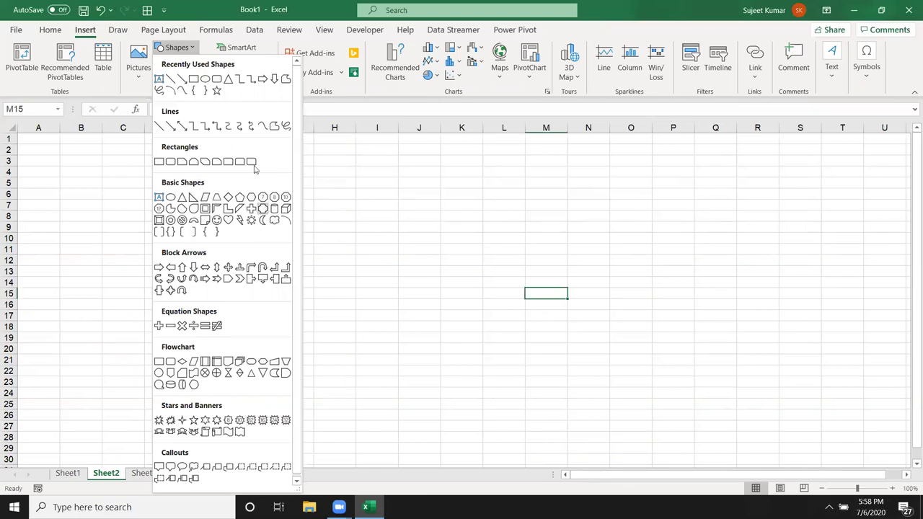
{"action": "left_click", "coordinate": [191, 81]}
{"action": "mouse_move", "coordinate": [115, 168]}
{"action": "left_mouse_down"}
{"action": "mouse_move", "coordinate": [238, 226]}
{"action": "mouse_move", "coordinate": [327, 242]}
{"action": "left_mouse_up"}
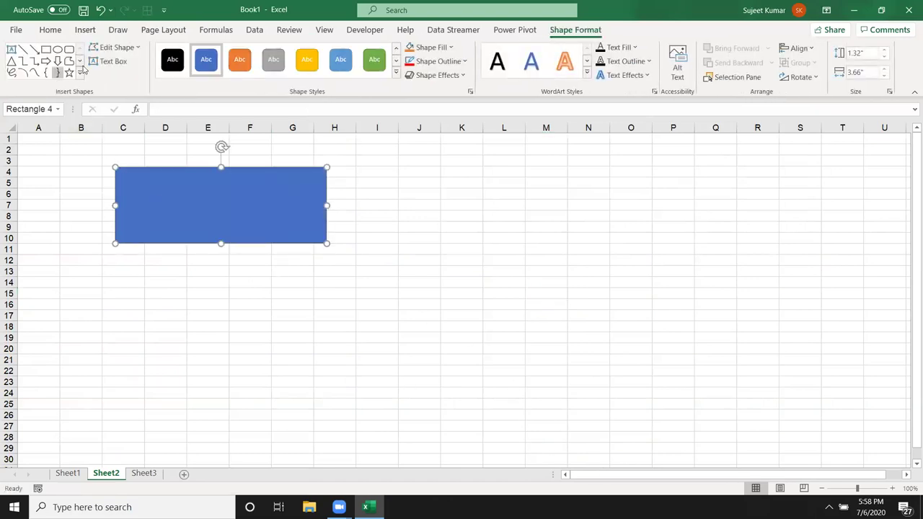
{"action": "left_click", "coordinate": [396, 73]}
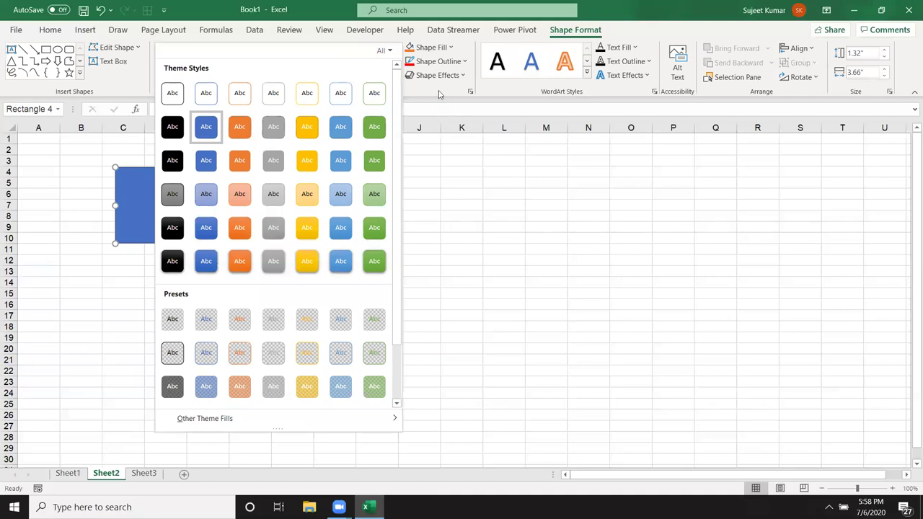
{"action": "left_click", "coordinate": [439, 94]}
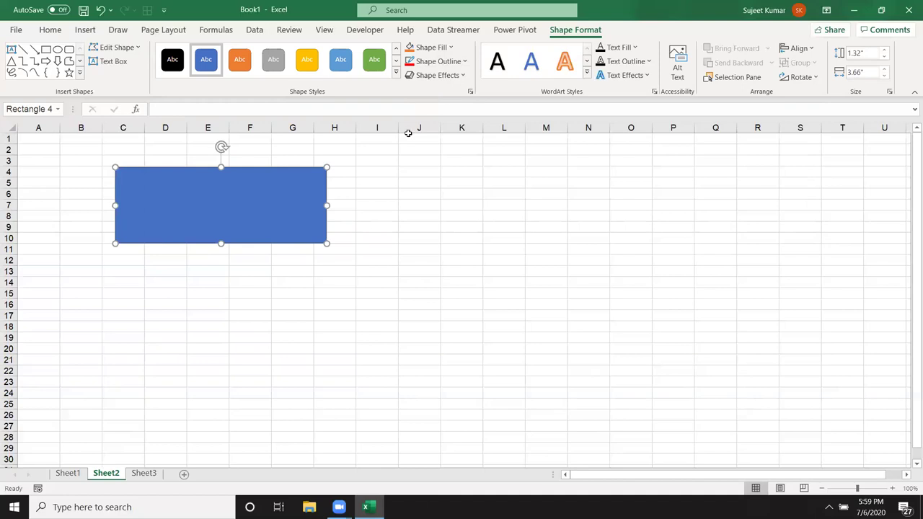
{"action": "left_click", "coordinate": [453, 49]}
{"action": "left_click", "coordinate": [455, 51]}
{"action": "left_click", "coordinate": [453, 76]}
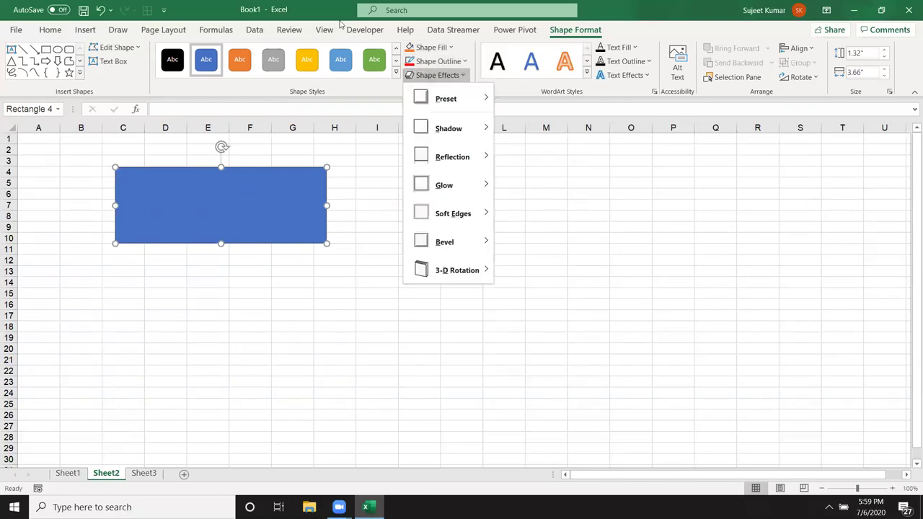
{"action": "left_click", "coordinate": [272, 200]}
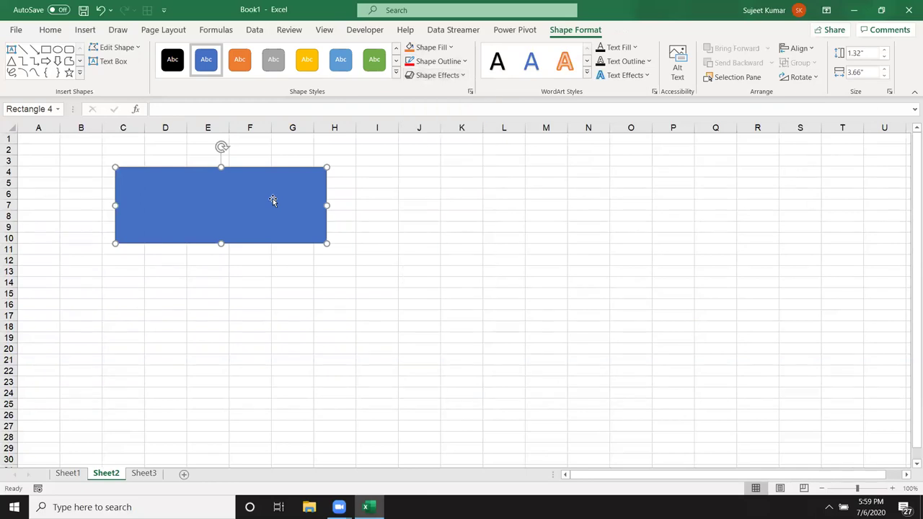